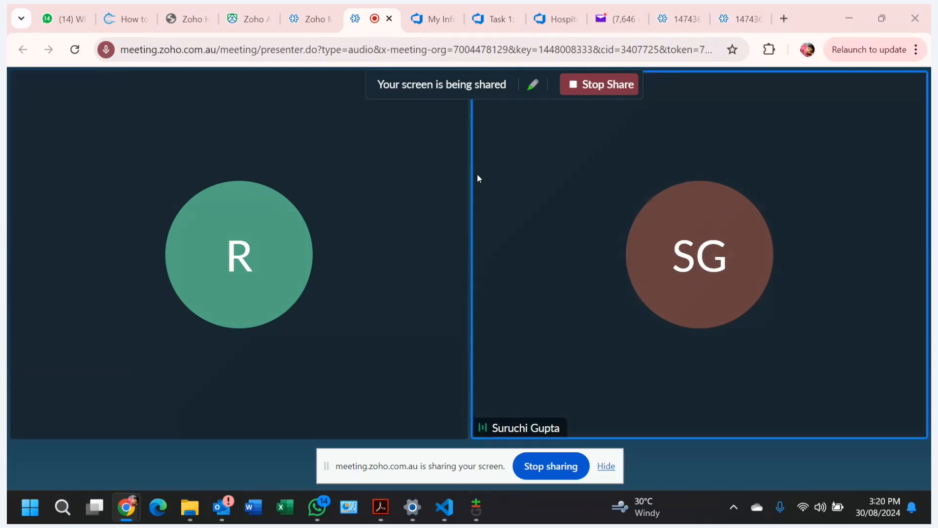
Step: Open the Hospital Management repository's files in Azure DevOps and hide the screen-sharing notice
left_click(430, 19)
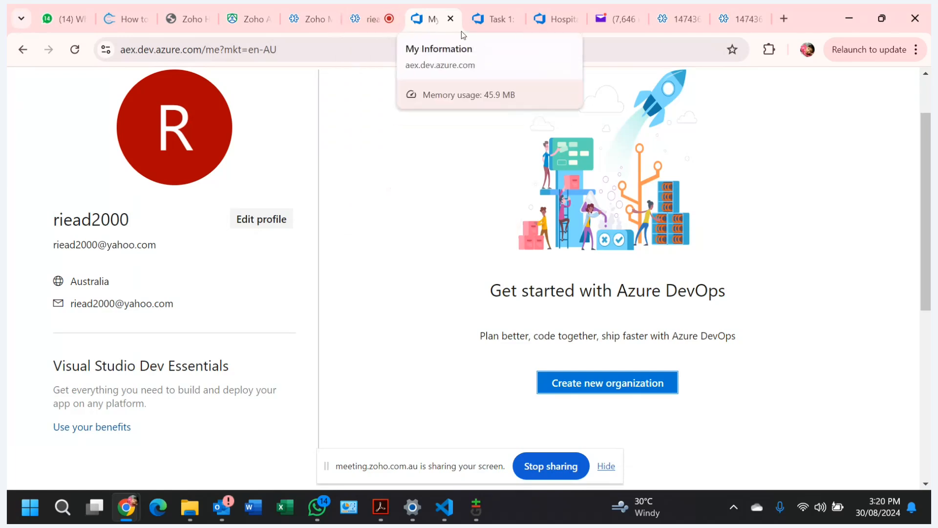
left_click(490, 20)
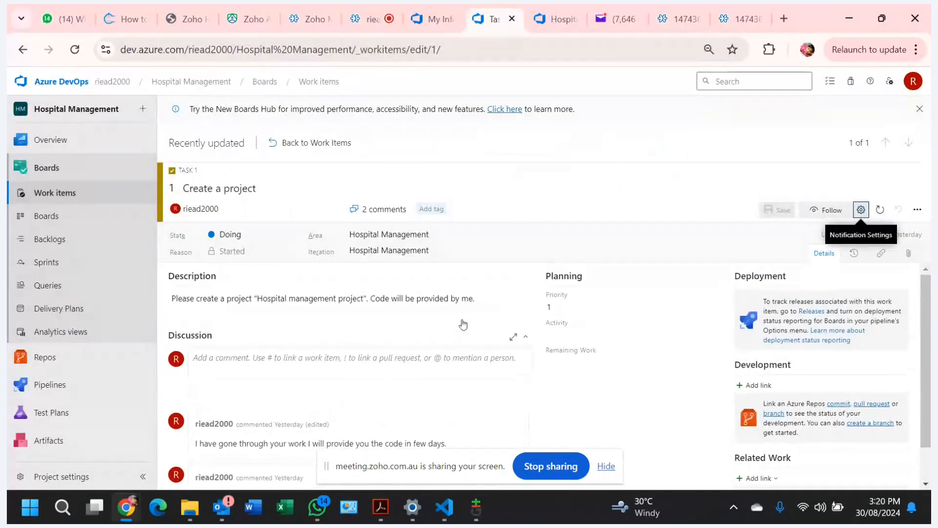
left_click(557, 20)
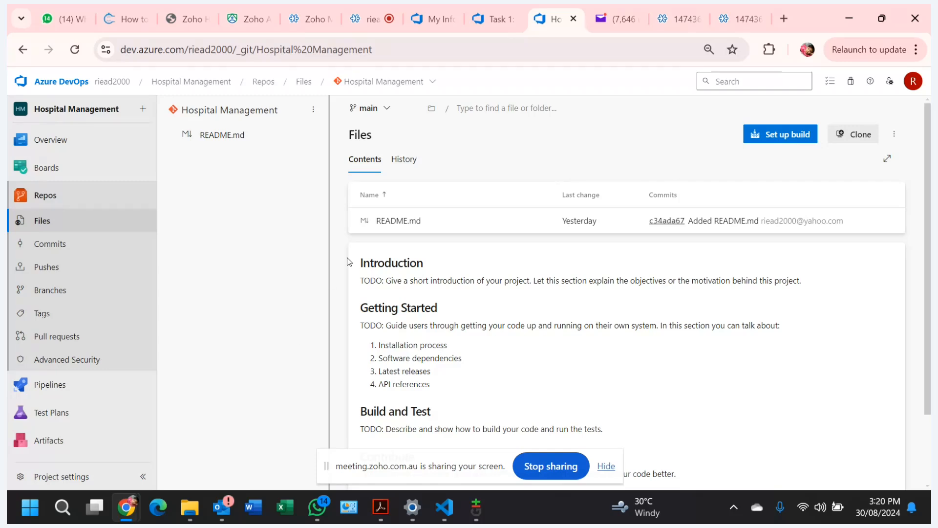
left_click(606, 467)
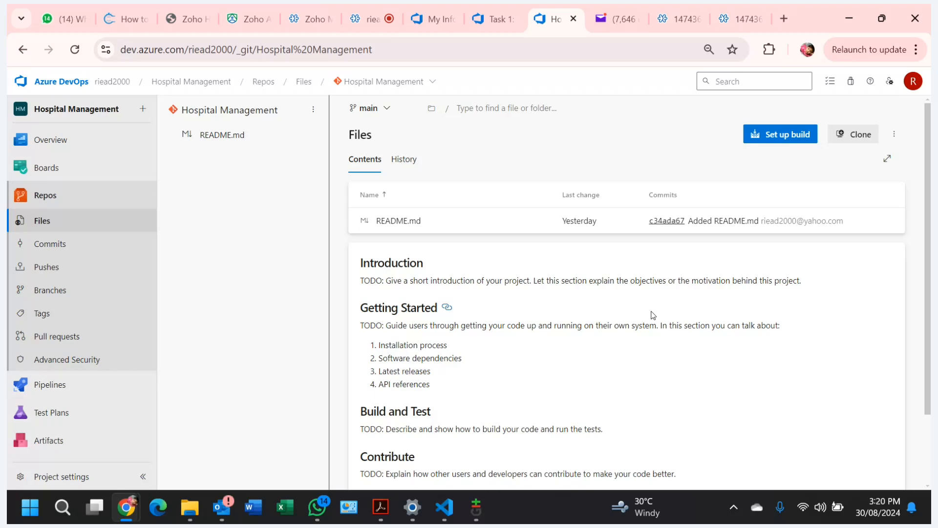
Step: In Visual Studio Code, create home.html in the Hospital Management folder, allowing network access and dismissing the extension notice
left_click(444, 507)
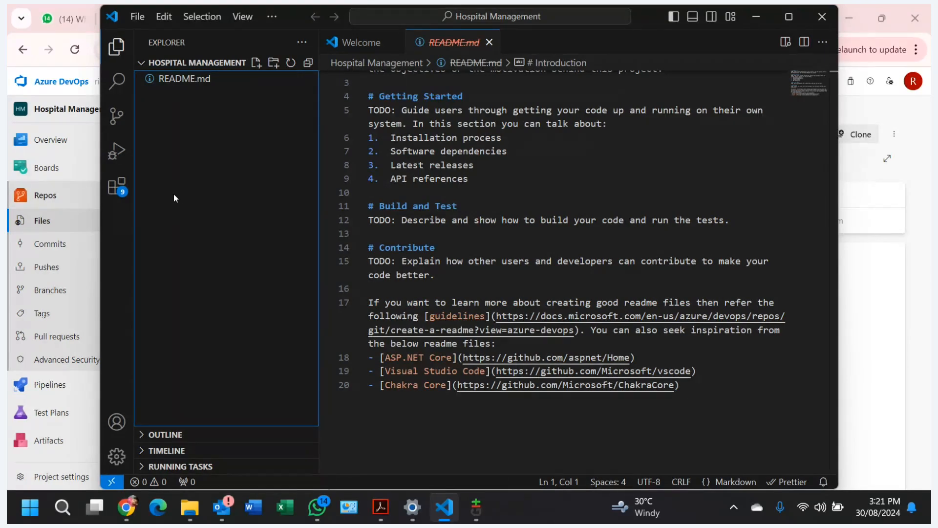
left_click(261, 65)
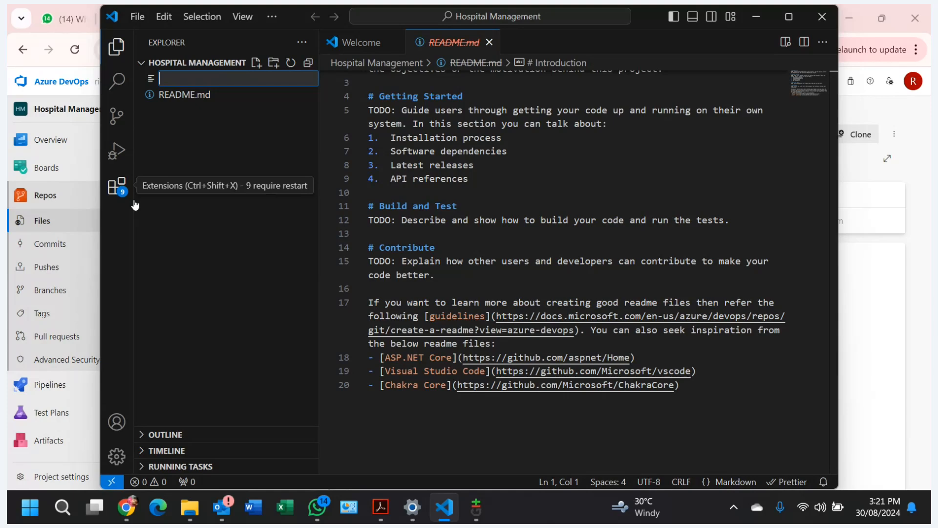
type("home.hu")
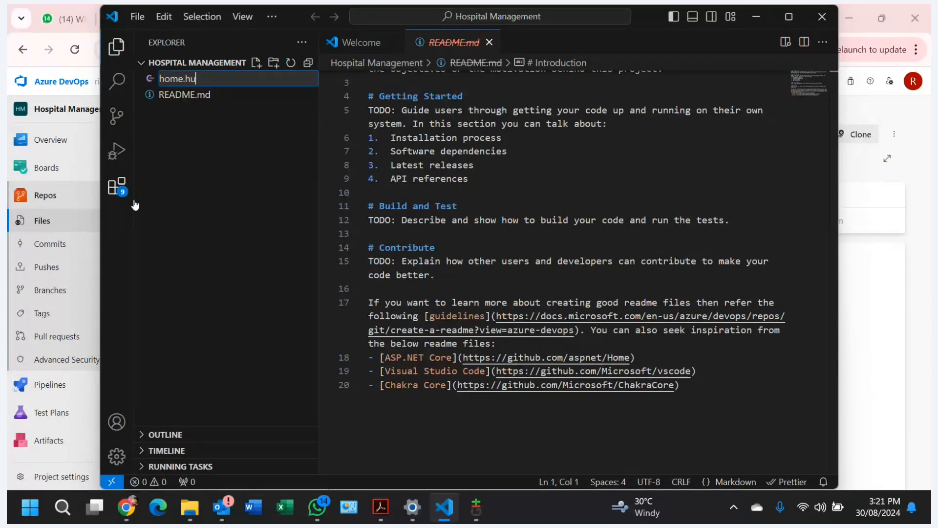
key("BackSpace")
type("tml")
key("Return")
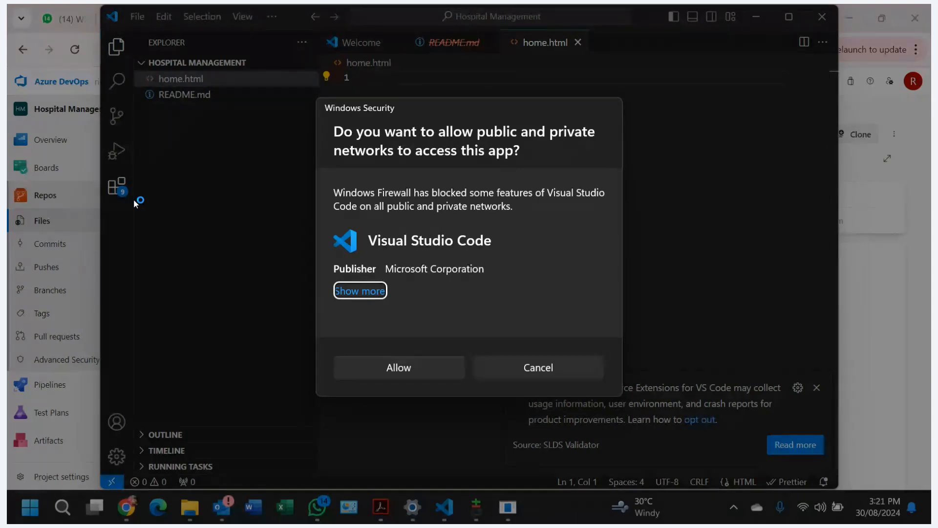
left_click(400, 367)
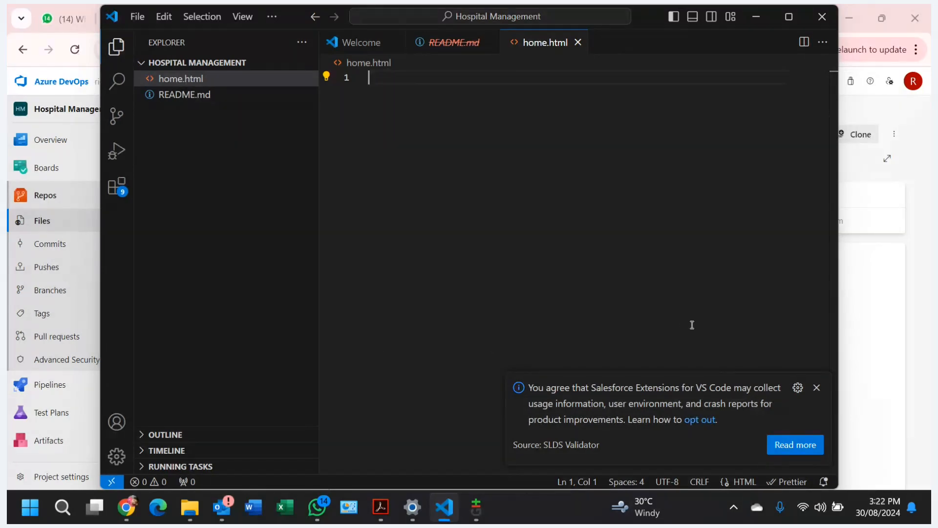
left_click(815, 387)
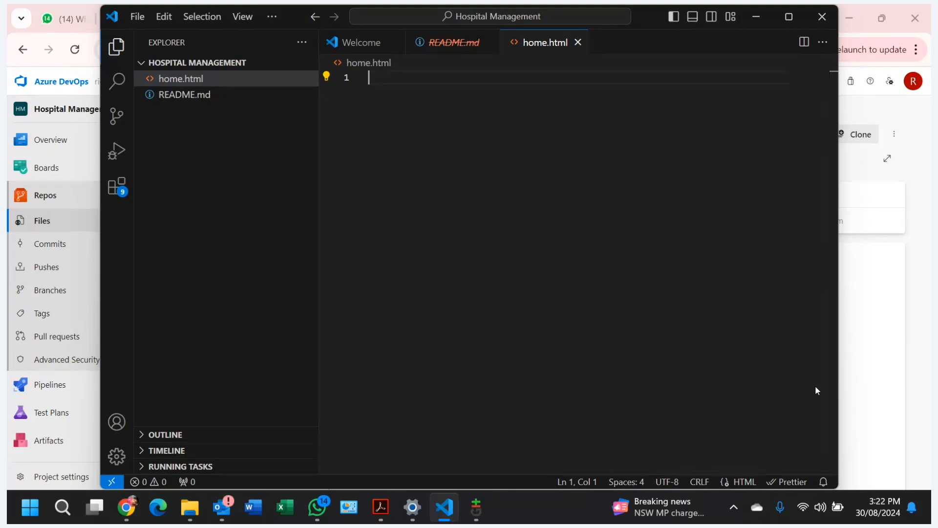
Step: Add an html element to home.html with several blank lines between its opening and closing tags
type("<html")
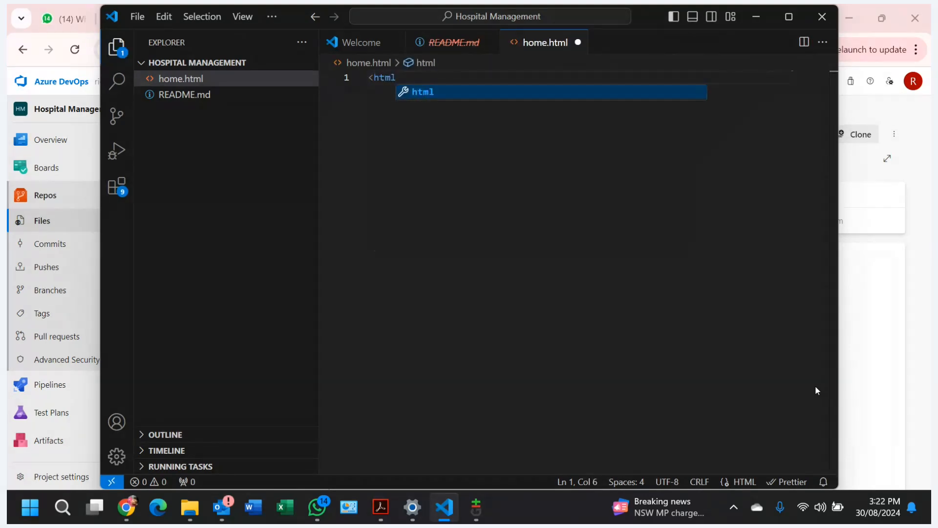
type("></html>")
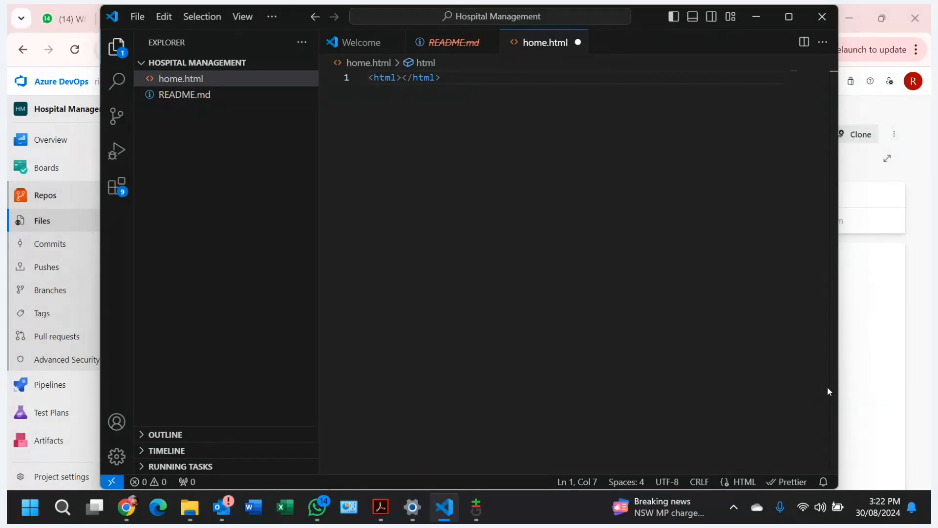
key("Return")
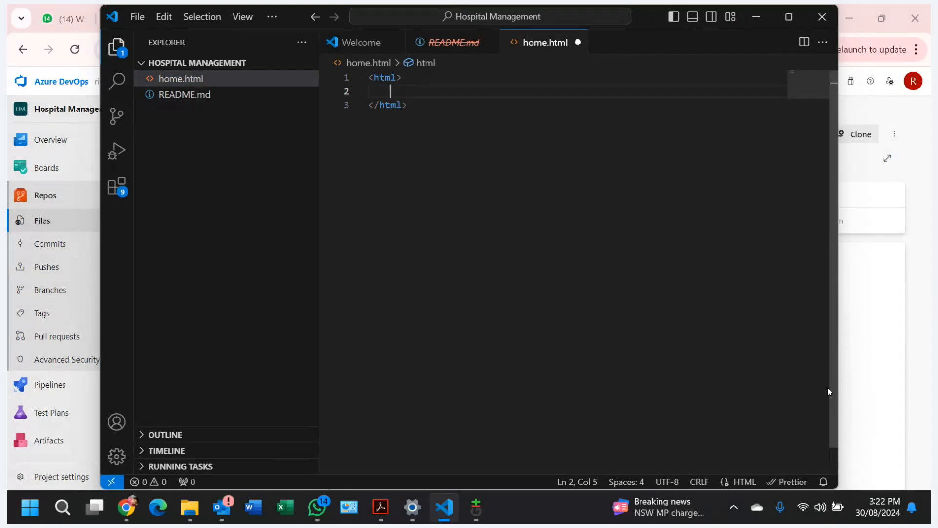
key("Return")
key("Return")
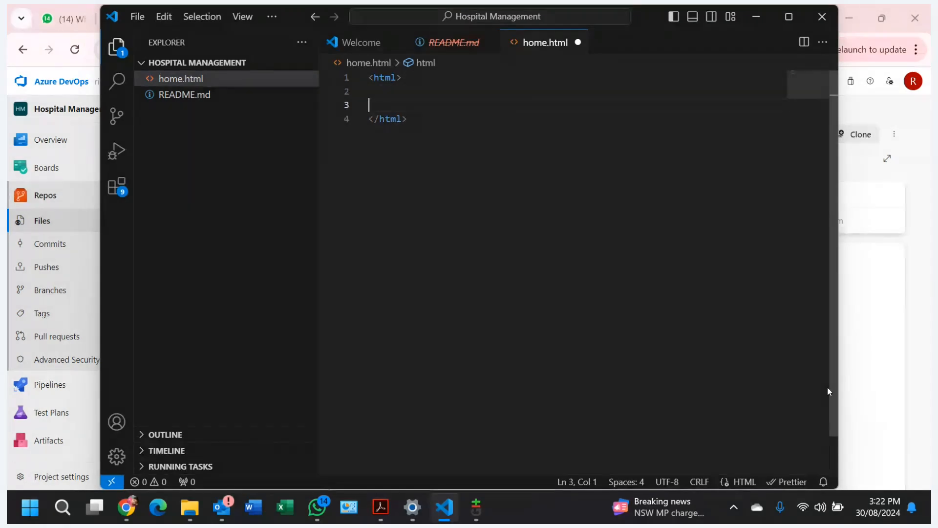
key("Return")
key("Return")
key("Return")
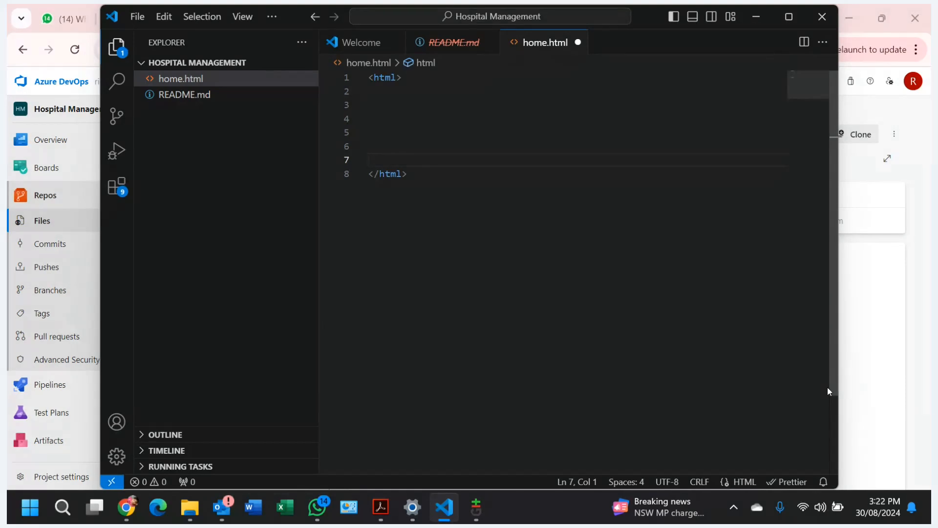
Step: Add a head element on the line below the opening html tag, with its tags on separate lines
left_click(387, 88)
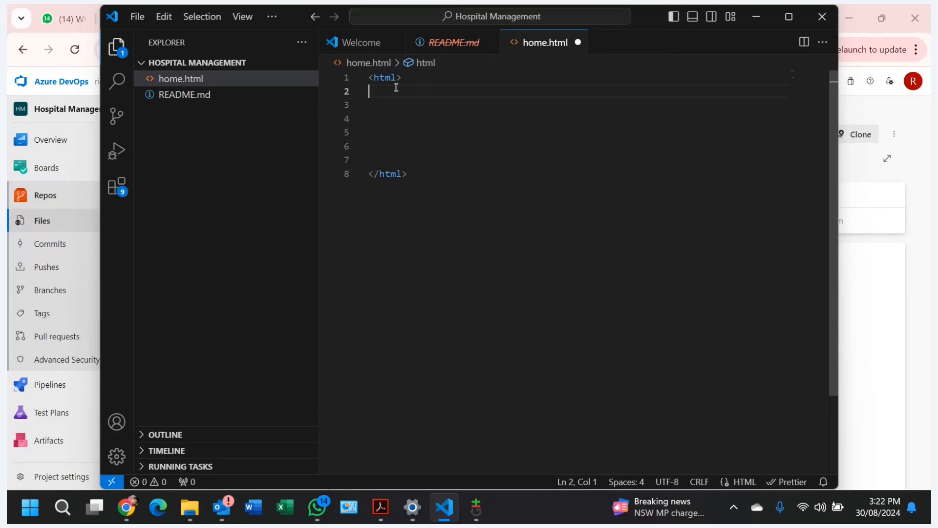
type("<")
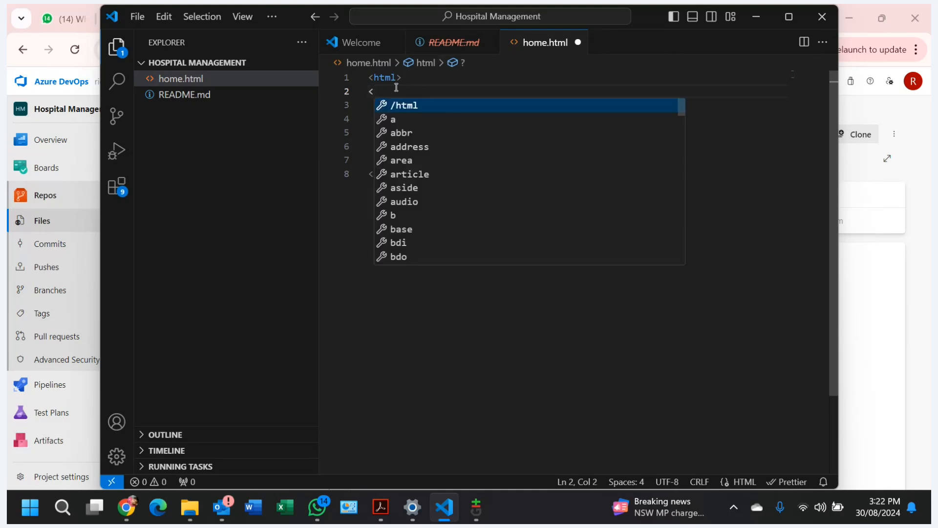
type("head")
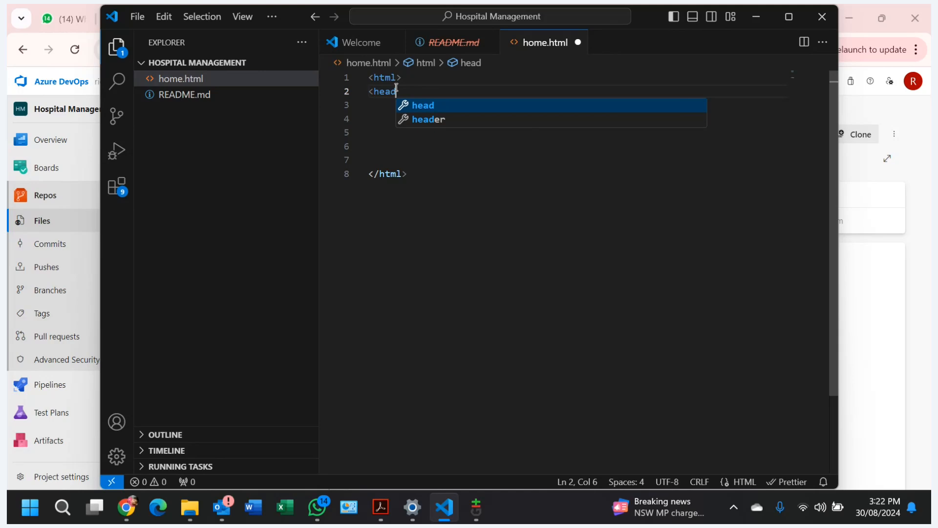
type("></head>")
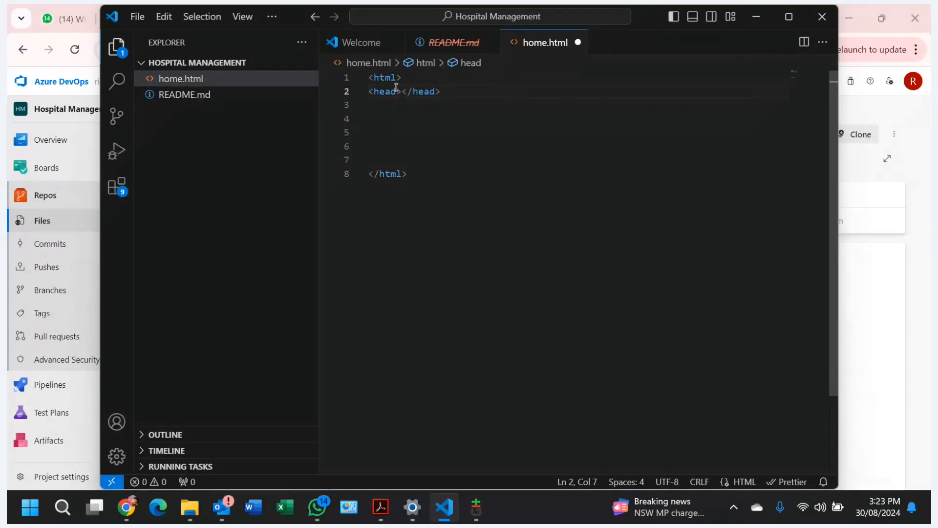
mouse_move(403, 85)
key("Return")
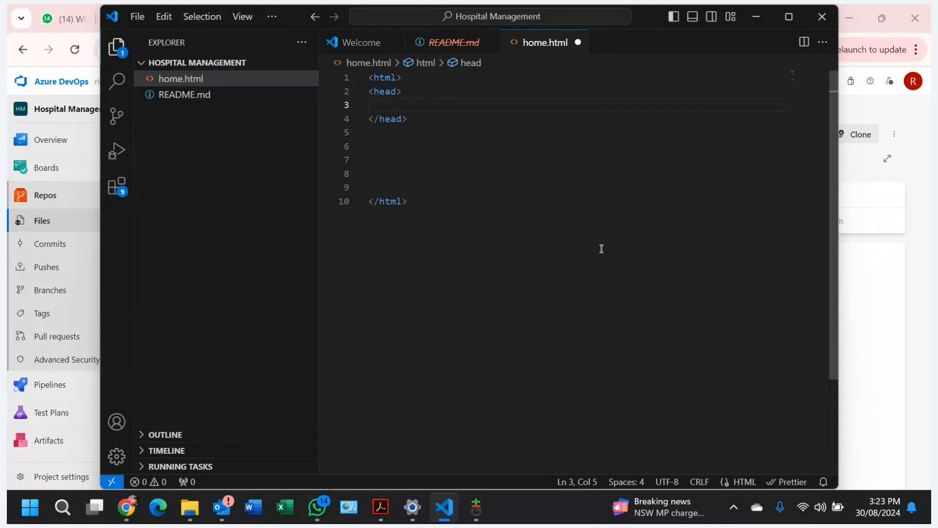
type("<Body")
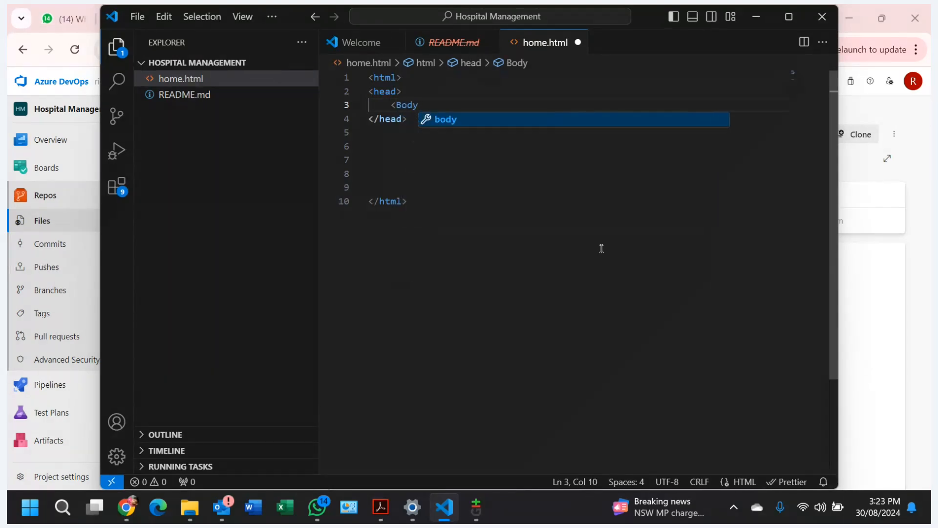
type("></Body>")
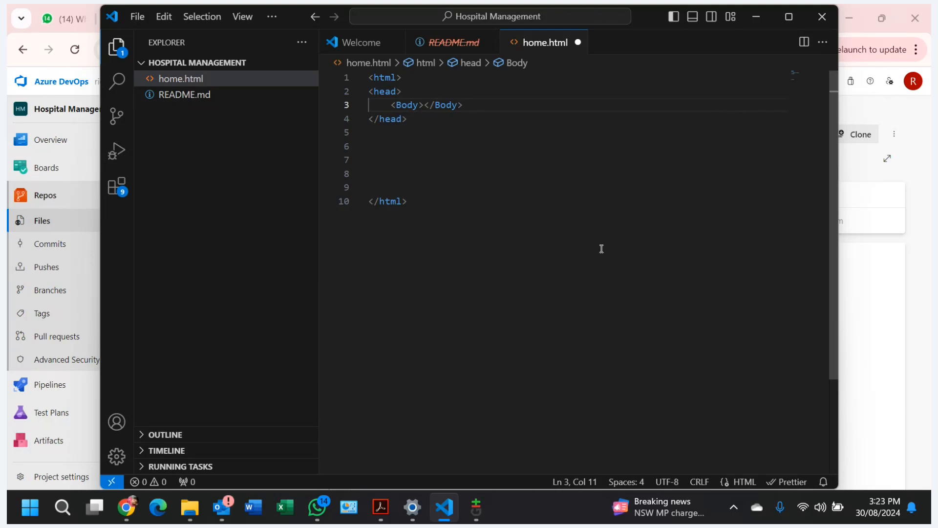
key("BackSpace")
key("BackSpace")
key("BackSpace")
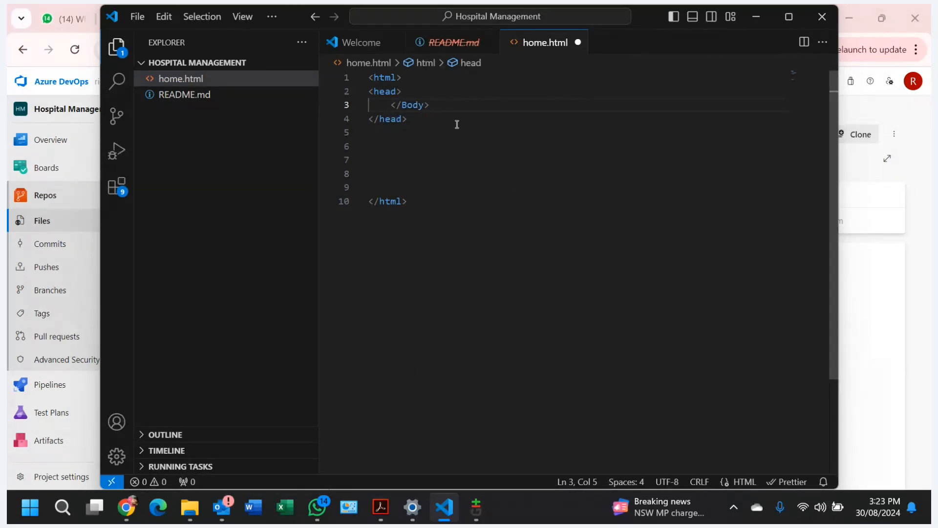
left_click(441, 106)
key("BackSpace")
key("BackSpace")
key("BackSpace")
key("BackSpace")
key("BackSpace")
key("BackSpace")
key("BackSpace")
left_click(502, 284)
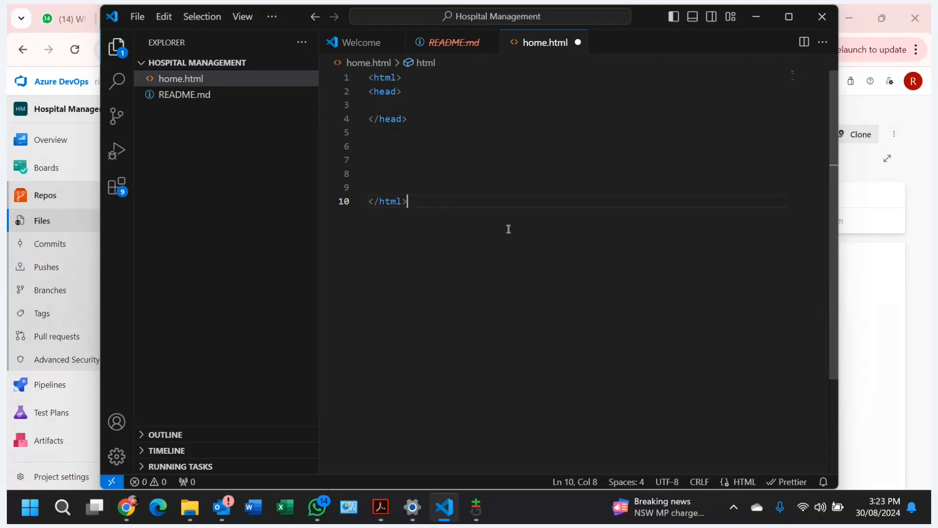
Step: Add a body element directly below the closing head tag, with its tags on separate lines
left_click(379, 106)
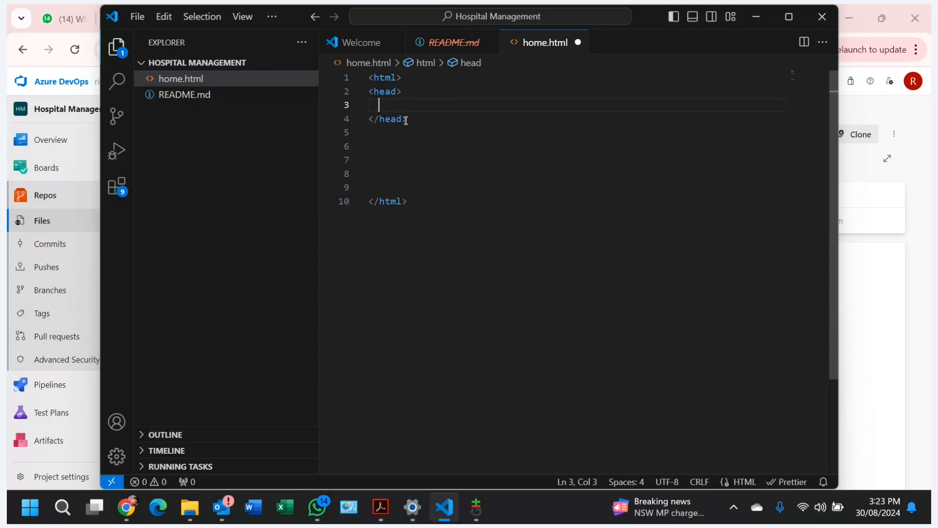
left_click(407, 120)
key("Return")
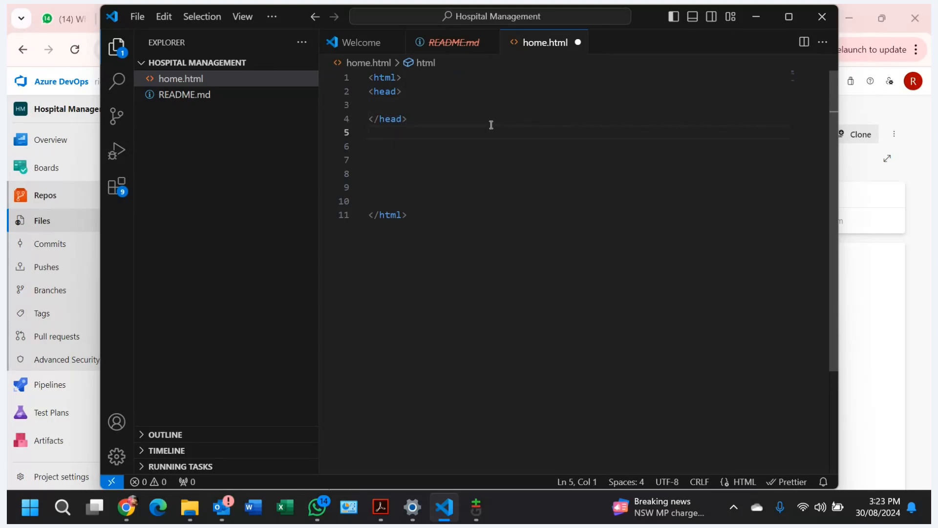
type("<body")
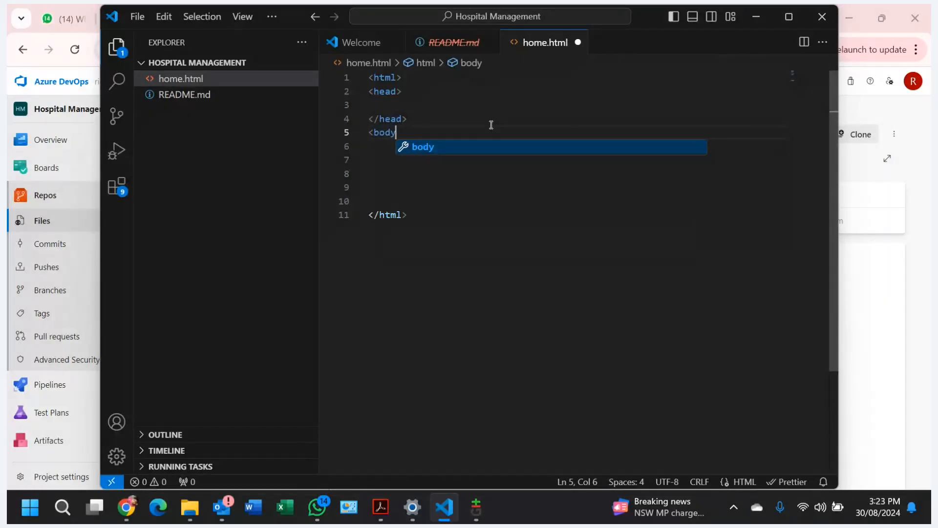
type(">")
key("Return")
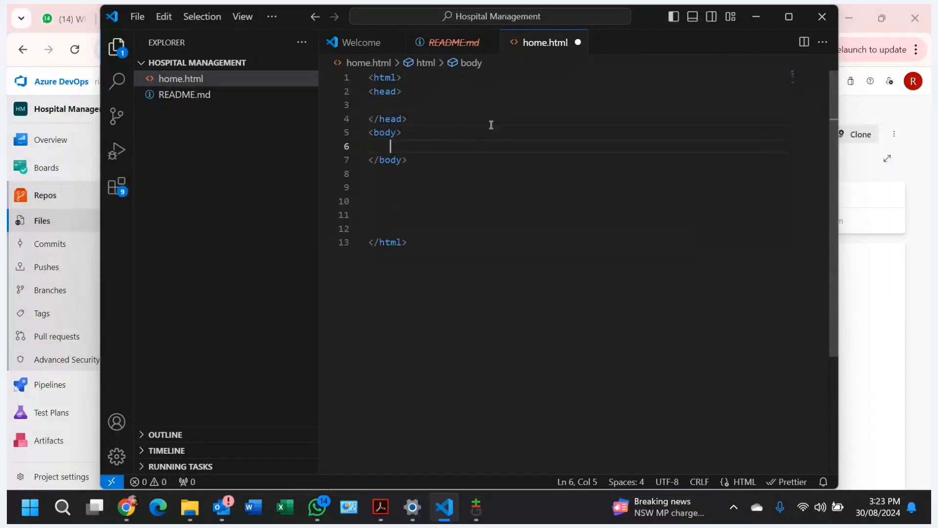
left_click(593, 279)
Step: Enter the text "Googgle" on the empty line inside the head element
left_click(399, 103)
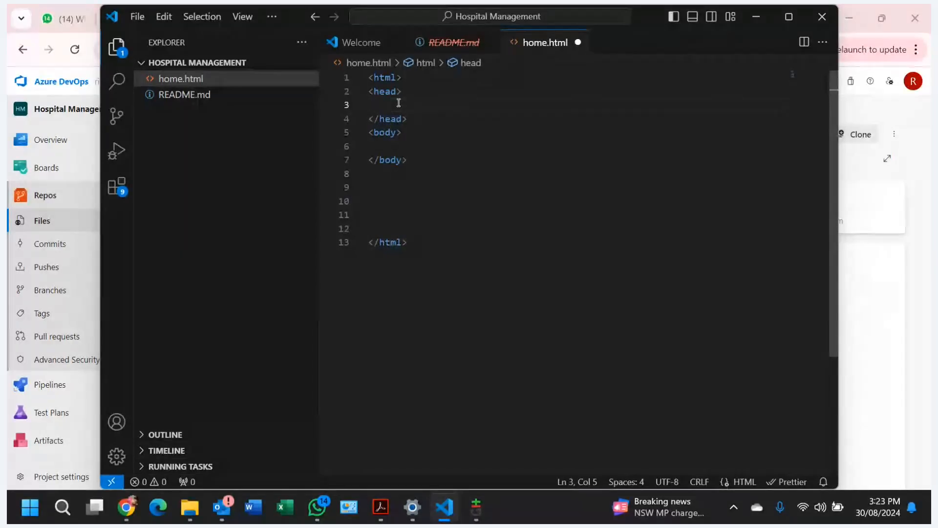
type("Goog")
type("le")
key("BackSpace")
key("BackSpace")
type("gle")
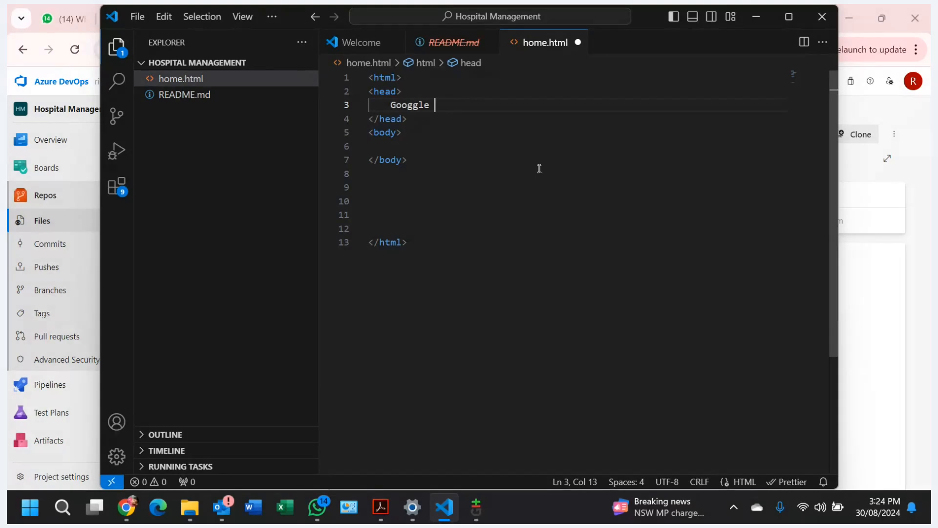
key("BackSpace")
Step: Insert an empty title element in front of the "Googgle" text in the head
left_click(374, 107)
type("<   ")
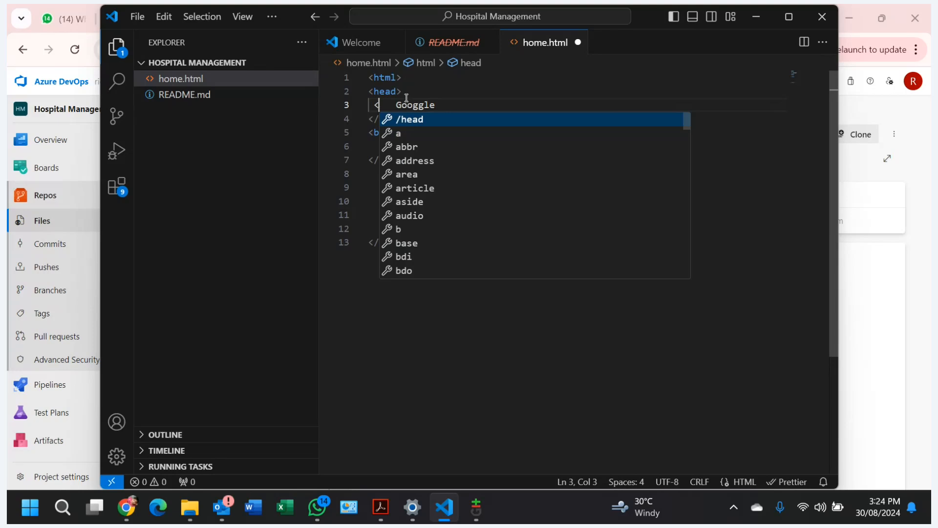
type("title")
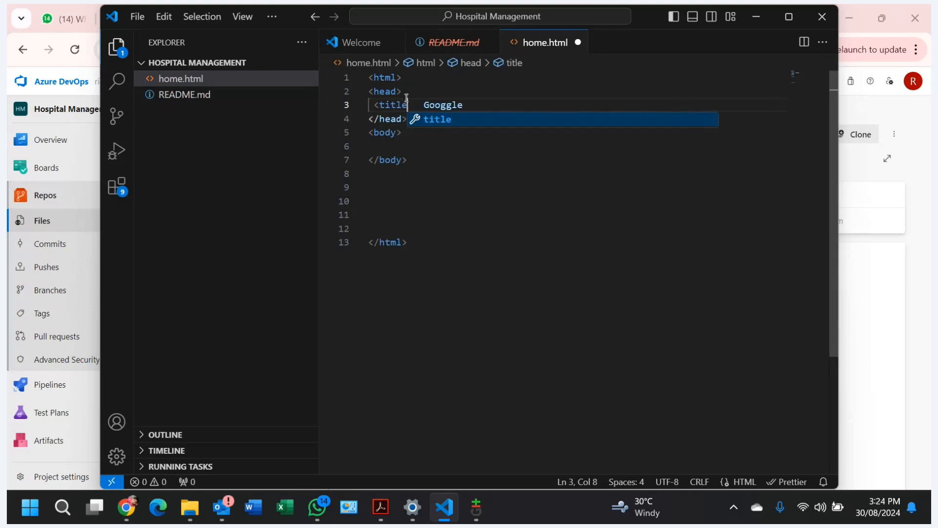
key("Return")
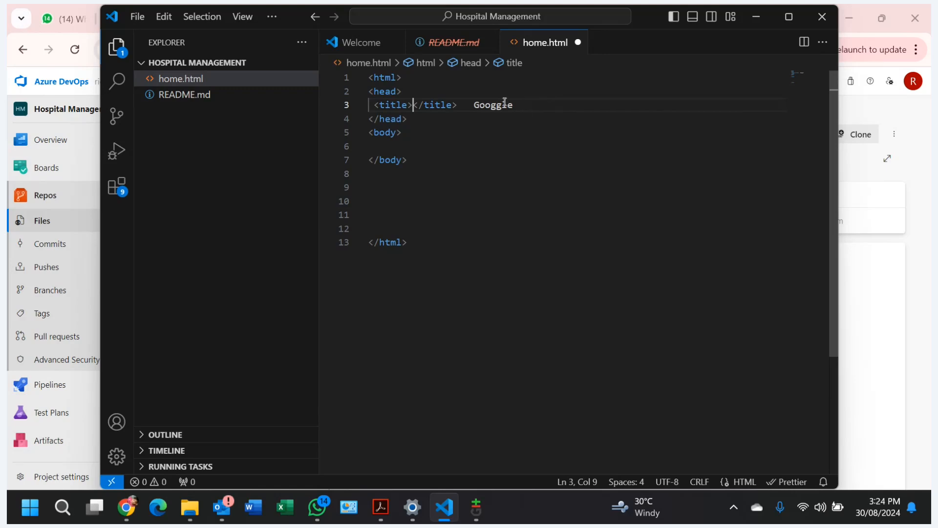
Step: Move the "Googgle" text in between the title tags and correct its spelling to "Google"
double_click(484, 106)
key("ctrl+c")
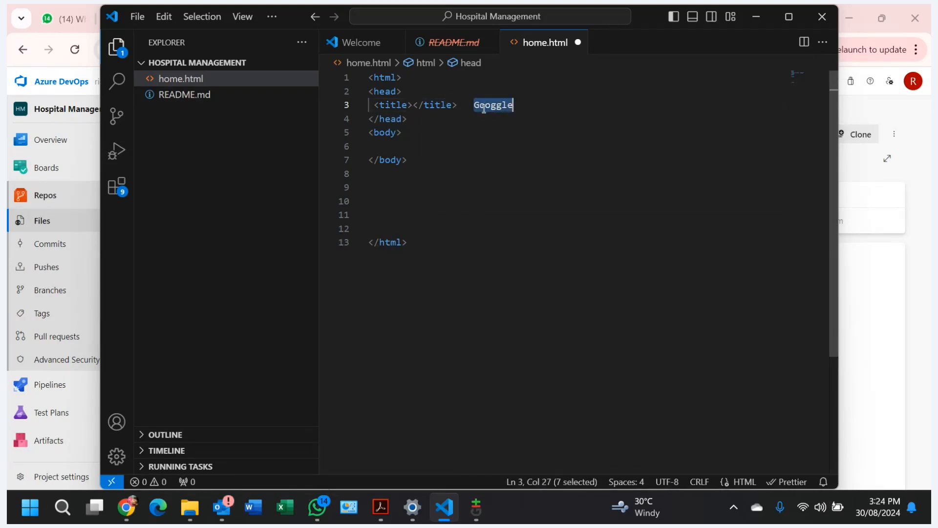
key("BackSpace")
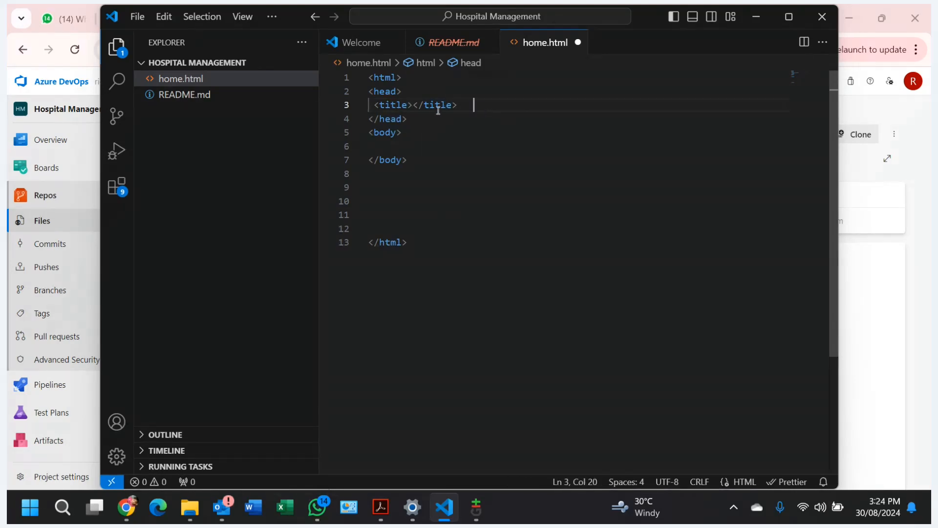
left_click(411, 104)
key("ctrl+v")
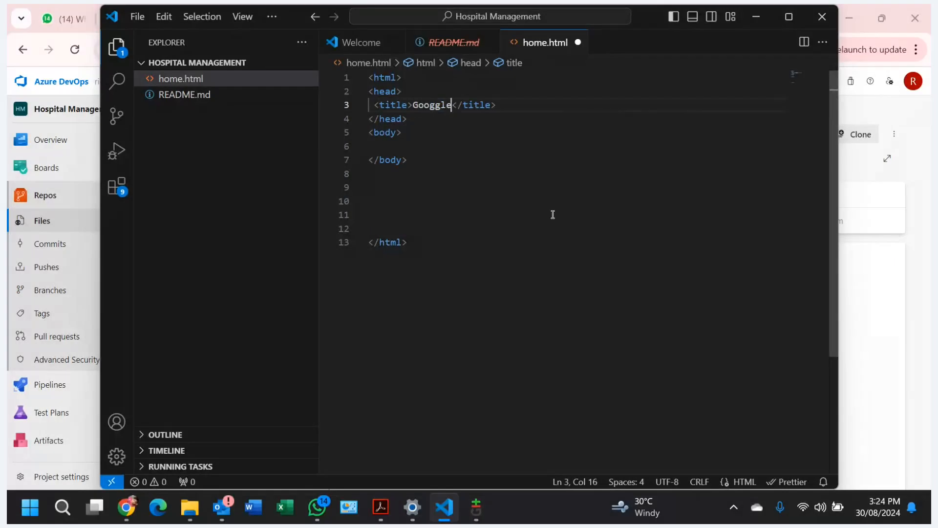
left_click(431, 111)
key("Delete")
Step: Enter the text "Hi" on the empty line inside the body element and save home.html
left_click(398, 138)
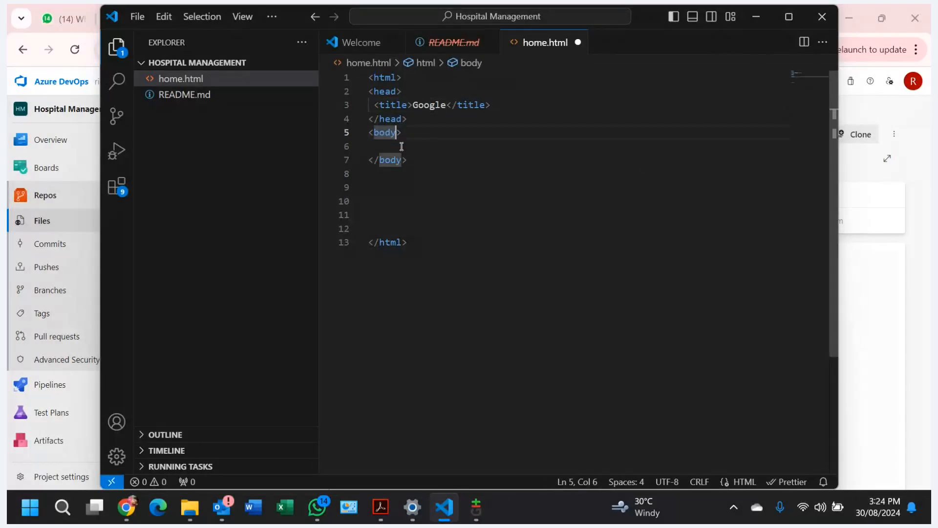
left_click(402, 147)
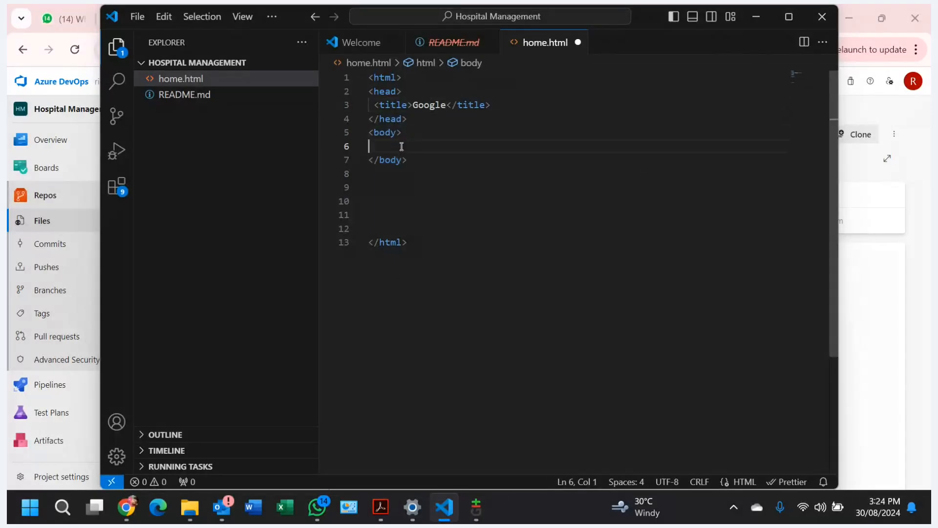
left_click(396, 174)
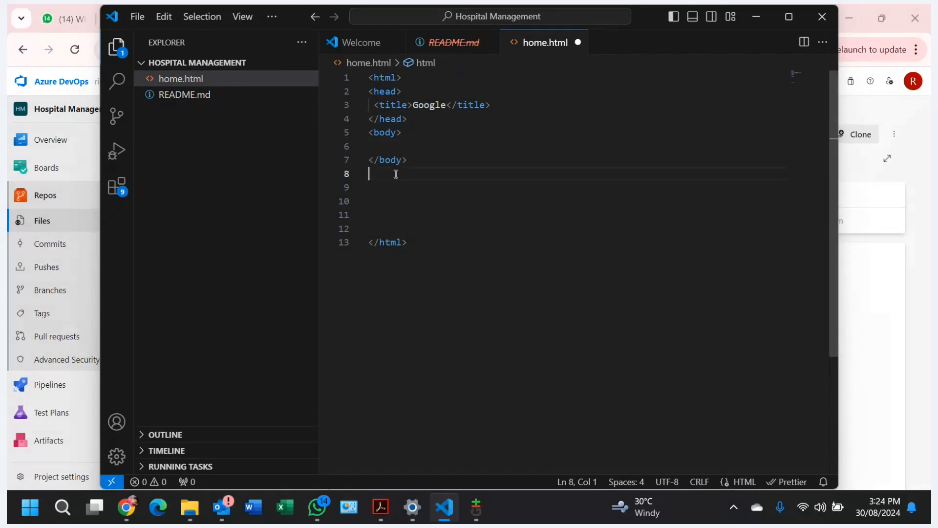
left_click(391, 146)
type("Hi")
left_click(481, 213)
key("ctrl+s")
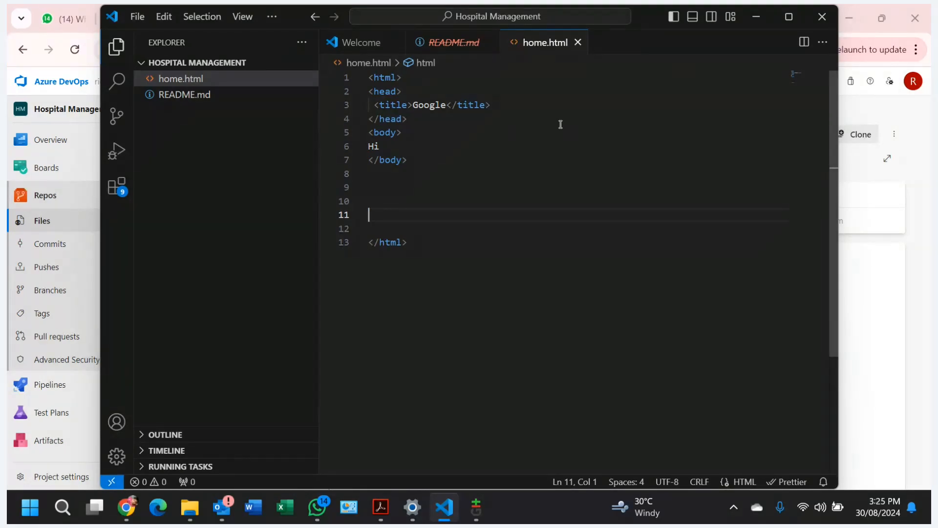
Step: Extend the body text to "Hi there" and save home.html again
left_click(420, 149)
type("there")
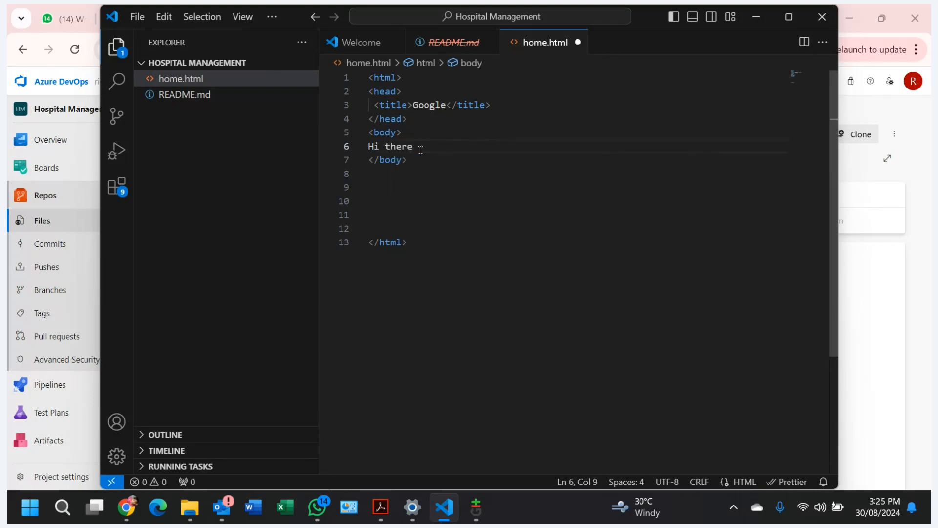
left_click(412, 194)
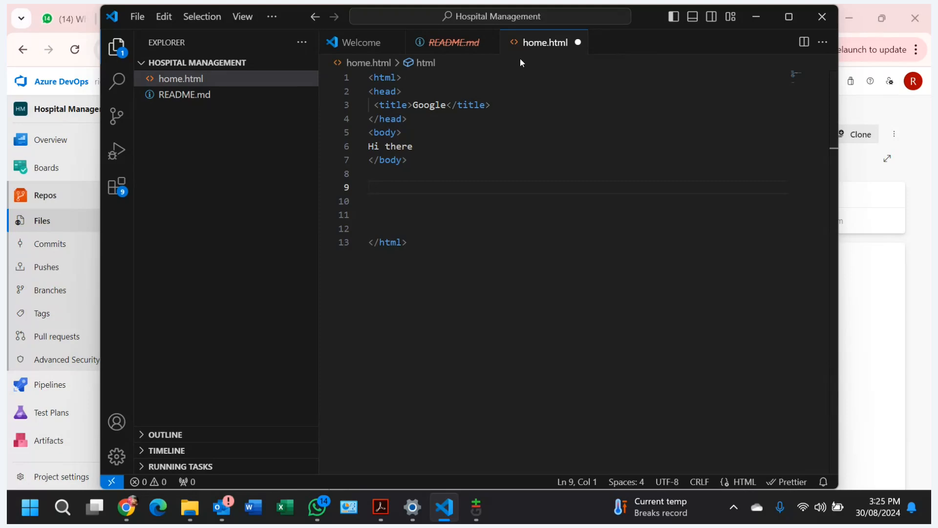
key("ctrl+s")
Step: Turn on Auto Save for the editor
left_click(133, 20)
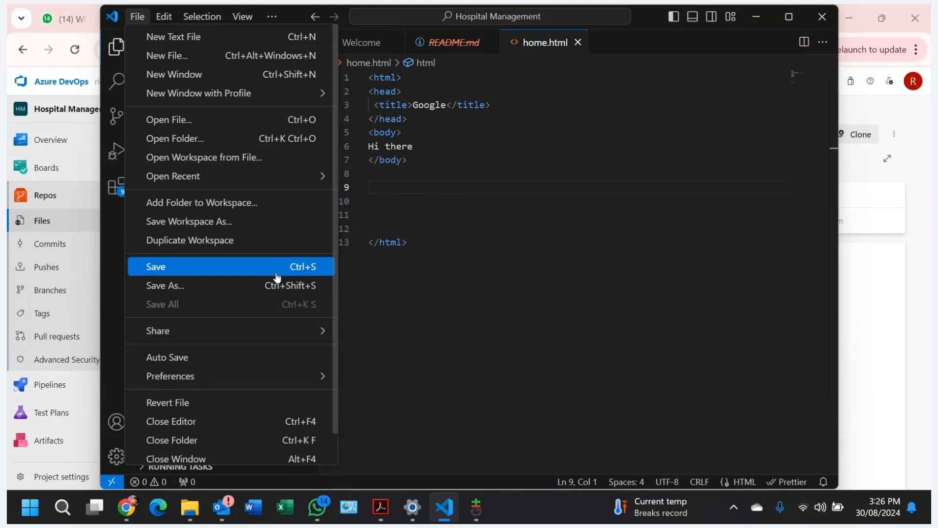
left_click(201, 357)
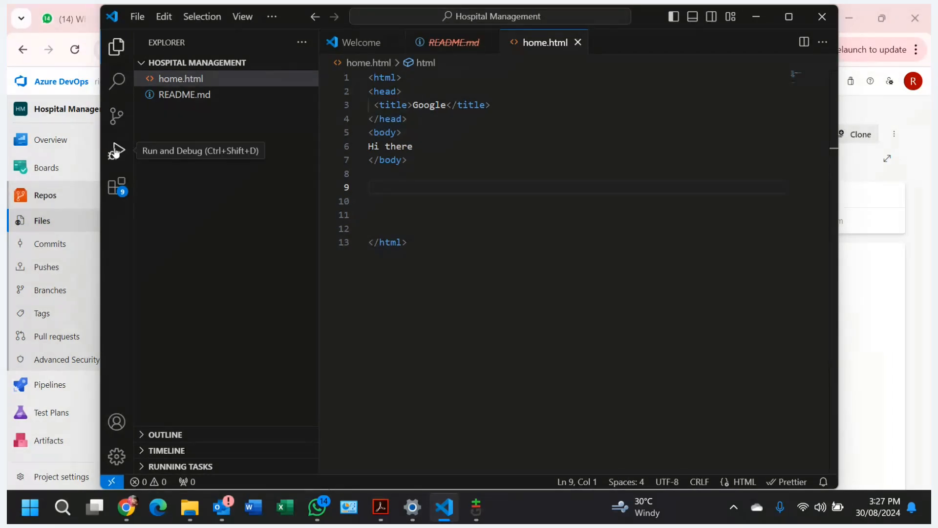
Step: Open the Git for Windows download page offered by Source Control and download the 64-bit standalone setup
left_click(122, 196)
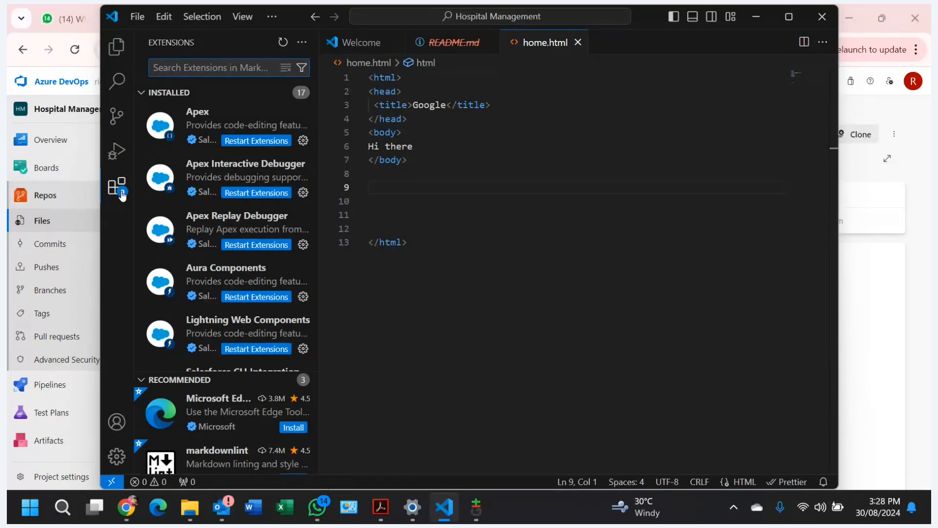
left_click(119, 116)
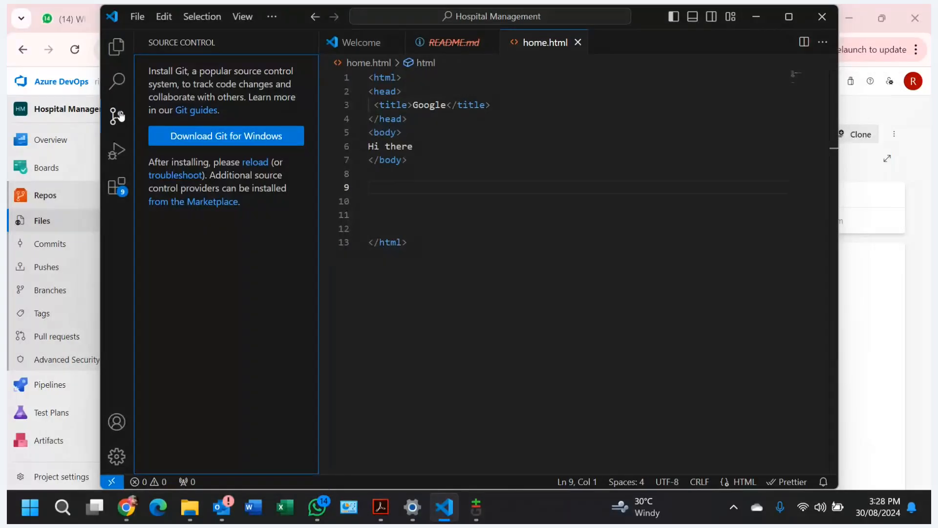
left_click(203, 138)
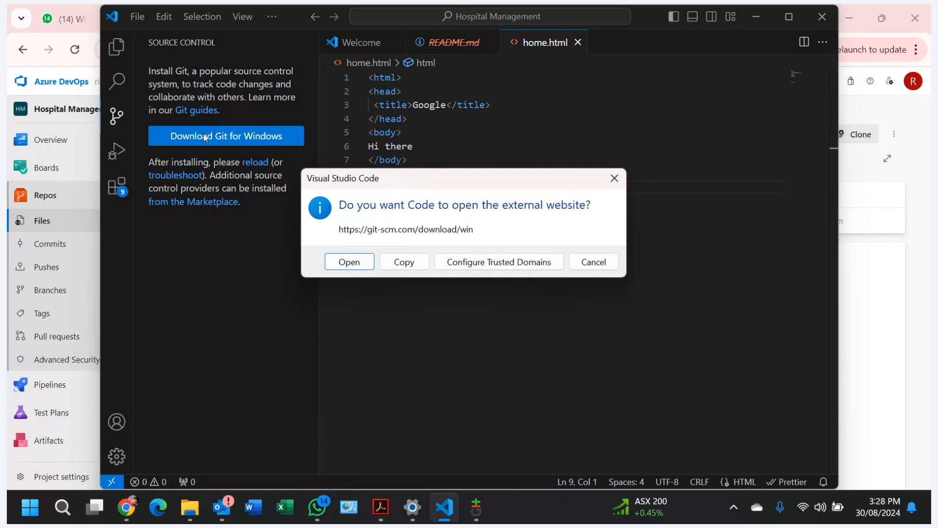
left_click(358, 260)
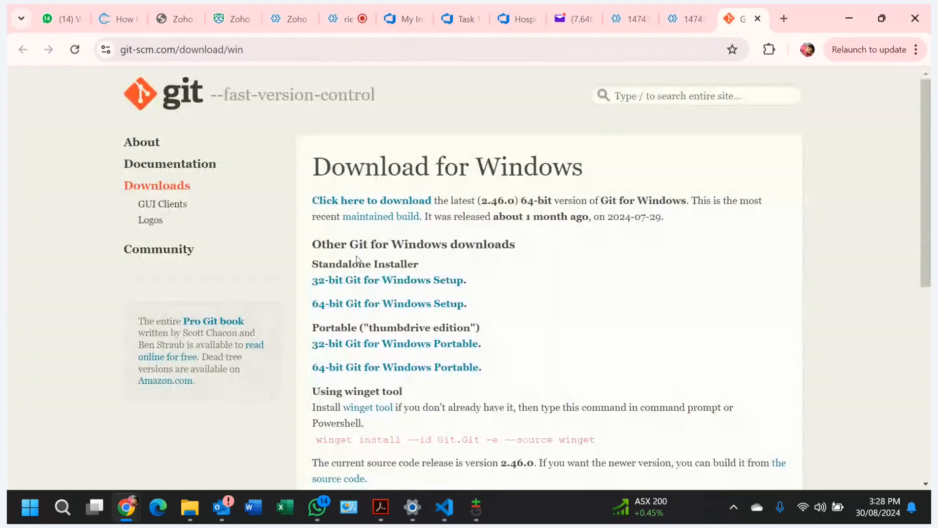
left_click(369, 305)
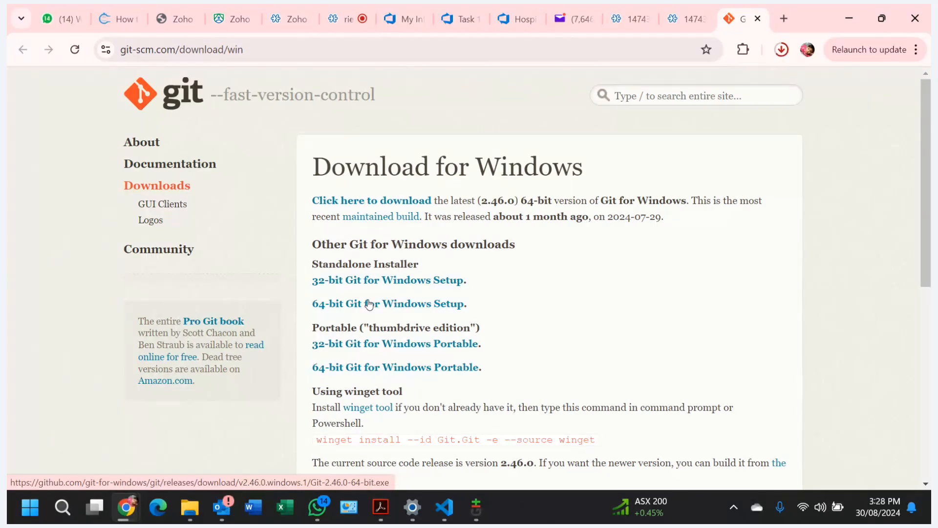
Step: Launch the newly downloaded Git-2.46.0-64-bit installer and continue past the GNU General Public License
left_click(782, 51)
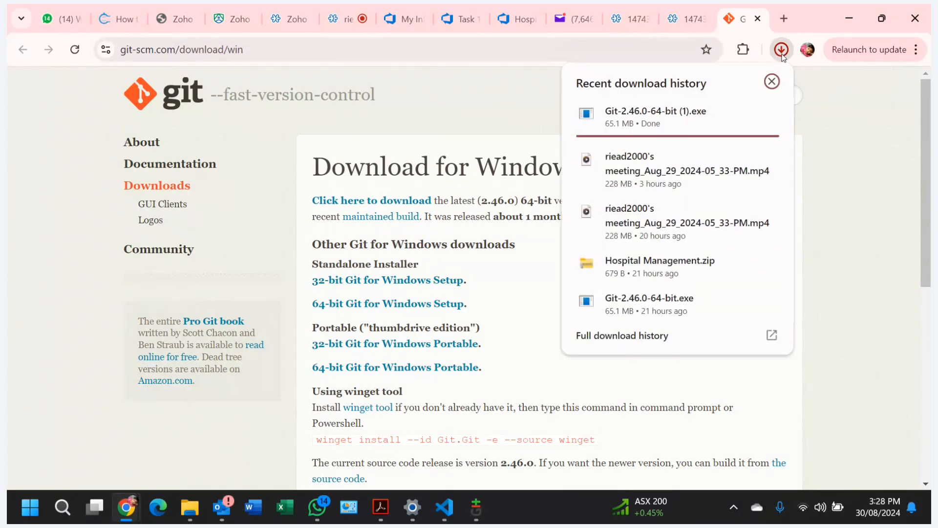
left_click(690, 125)
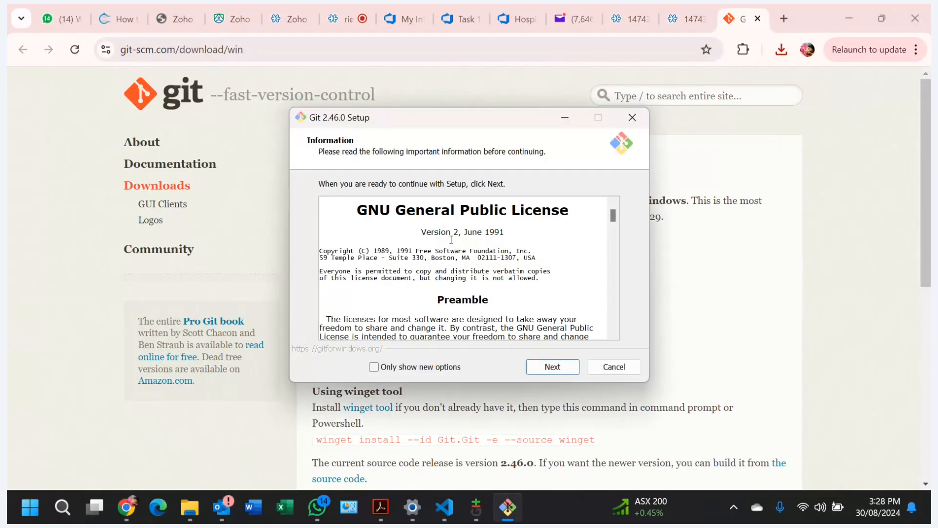
scroll(451, 239, "down", 6)
scroll(499, 284, "down", 5)
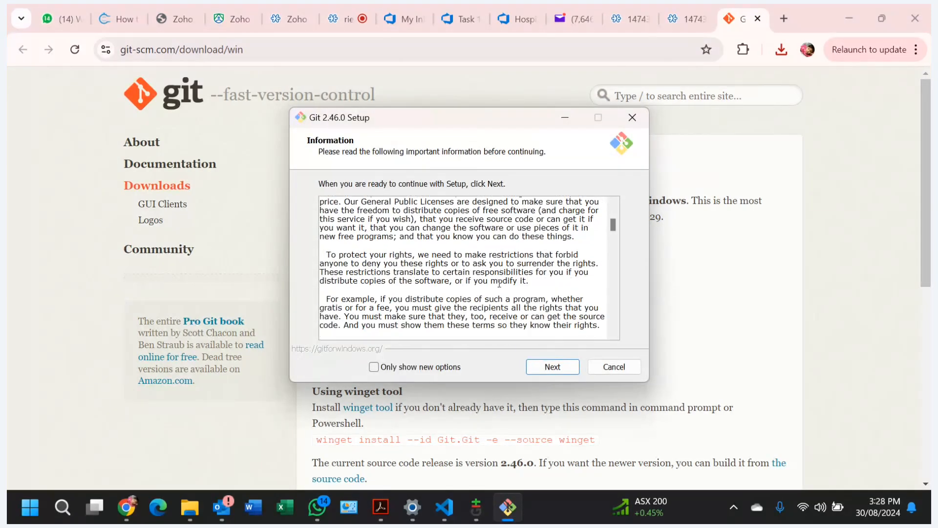
scroll(499, 283, "down", 6)
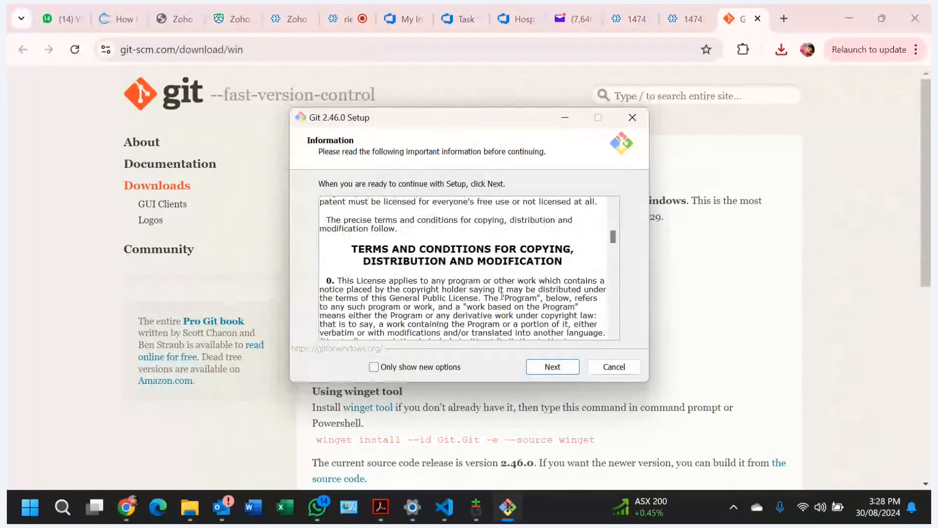
left_click(543, 362)
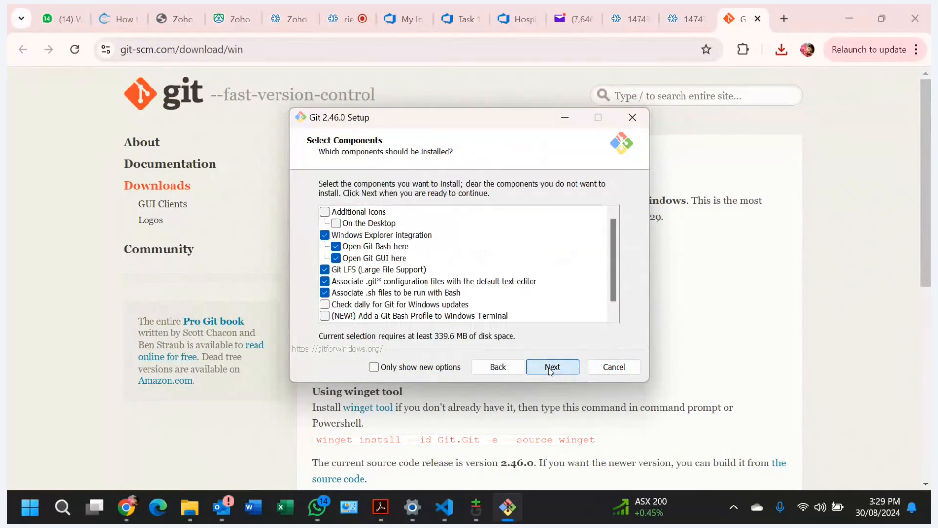
Step: Accept the preselected components, Vim as default editor, "Let Git decide" for the initial branch, and "Use Git from Git Bash only"
left_click(551, 371)
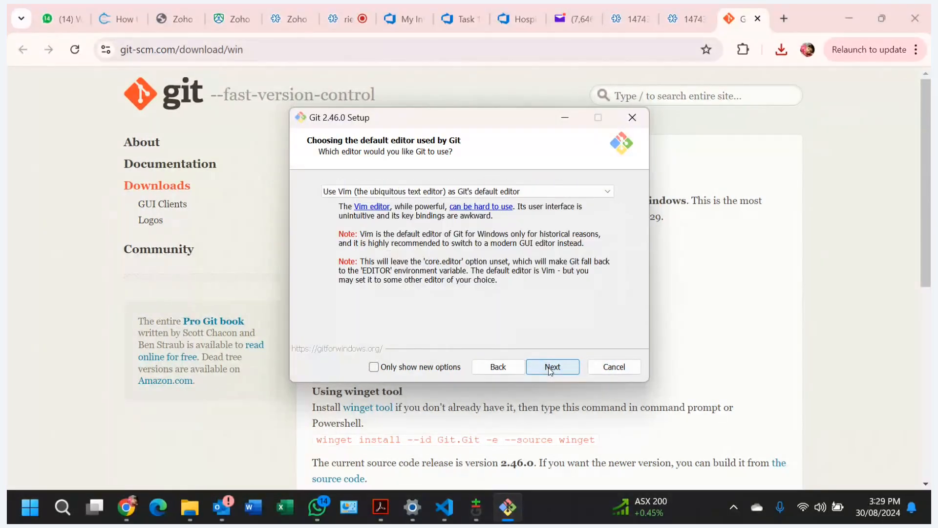
left_click(551, 371)
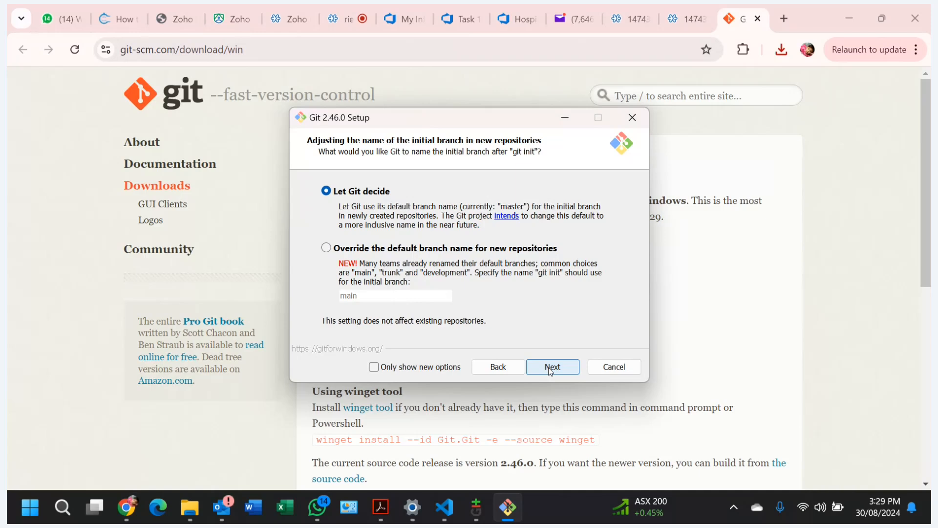
left_click(551, 370)
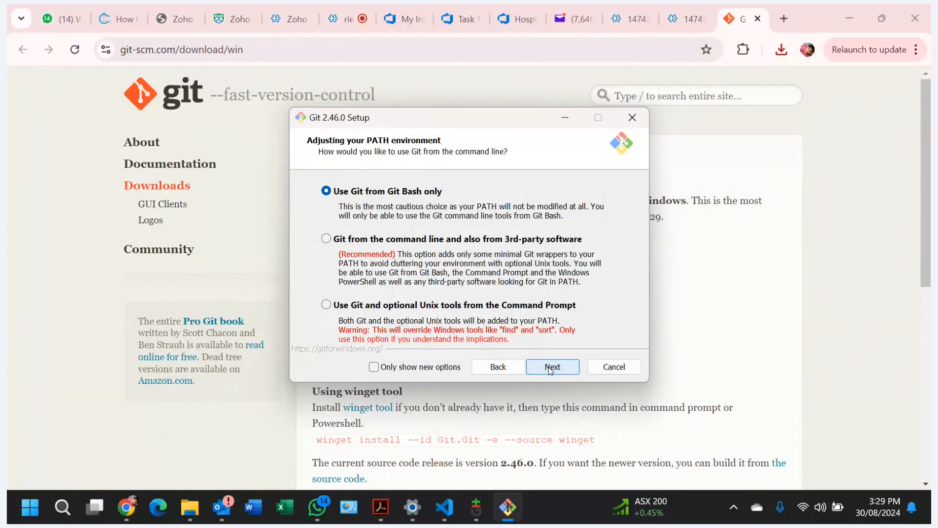
left_click(551, 371)
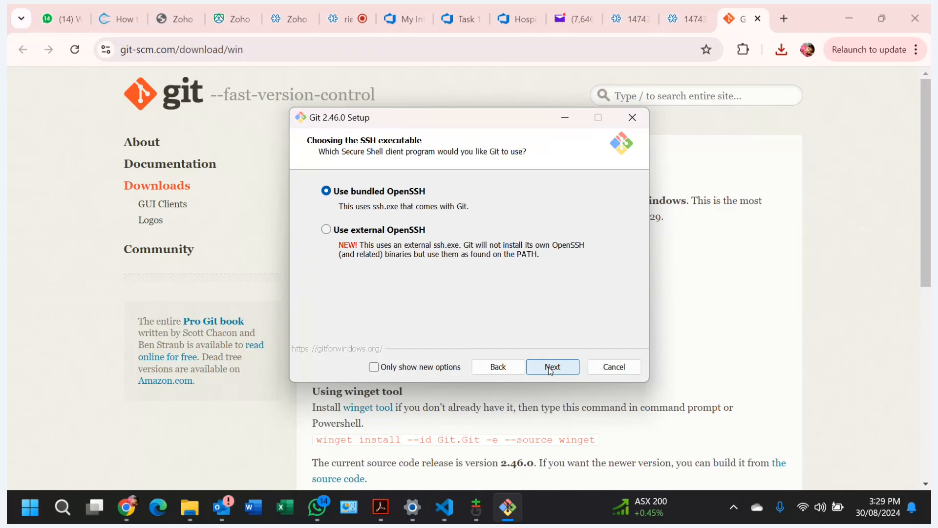
Step: Accept bundled OpenSSH, the OpenSSL library, Windows-style checkout with Unix-style commit line endings, and MinTTY as the terminal
left_click(551, 370)
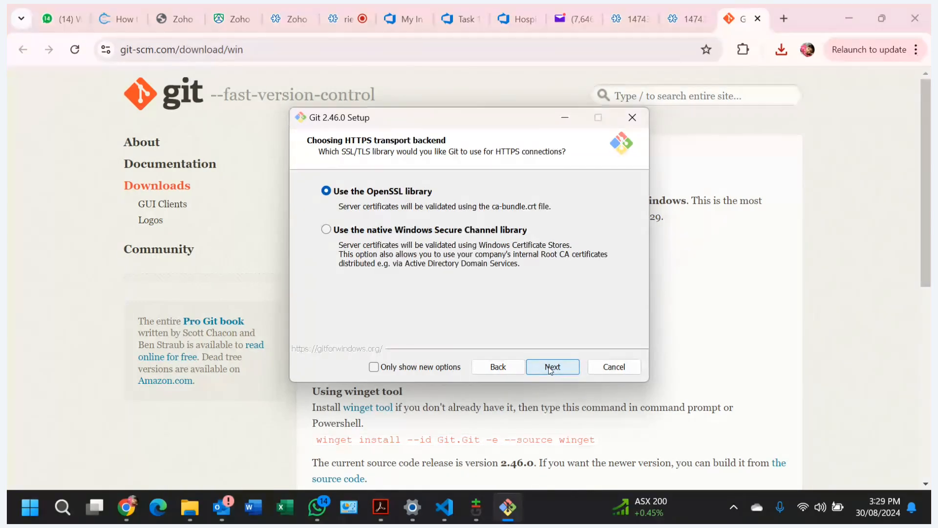
left_click(551, 371)
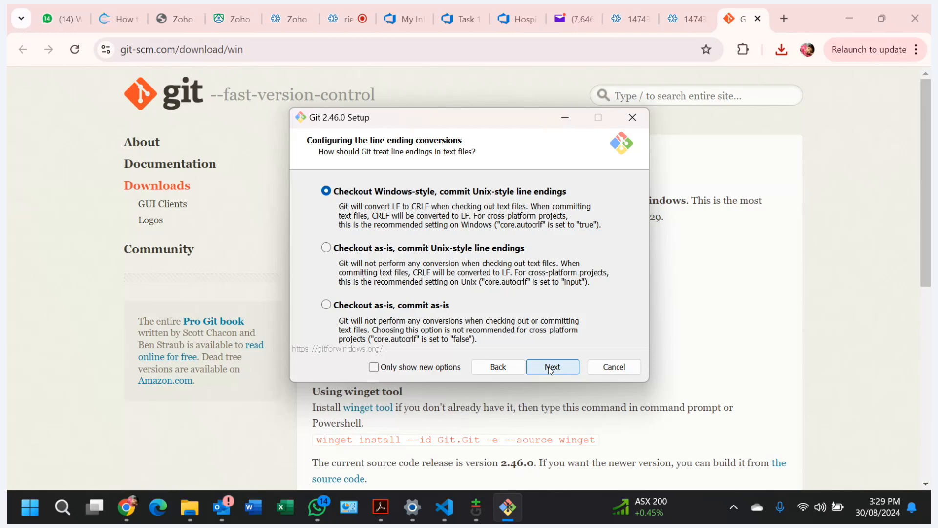
left_click(551, 369)
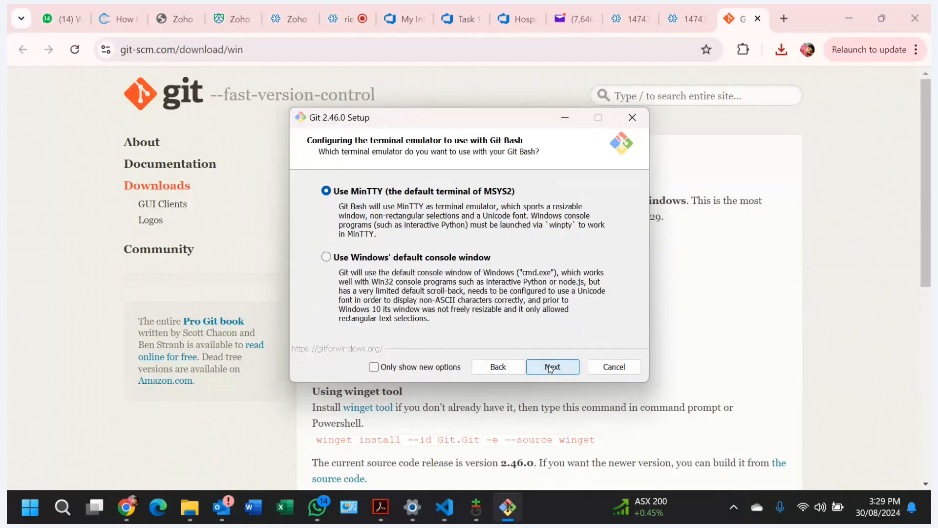
left_click(551, 369)
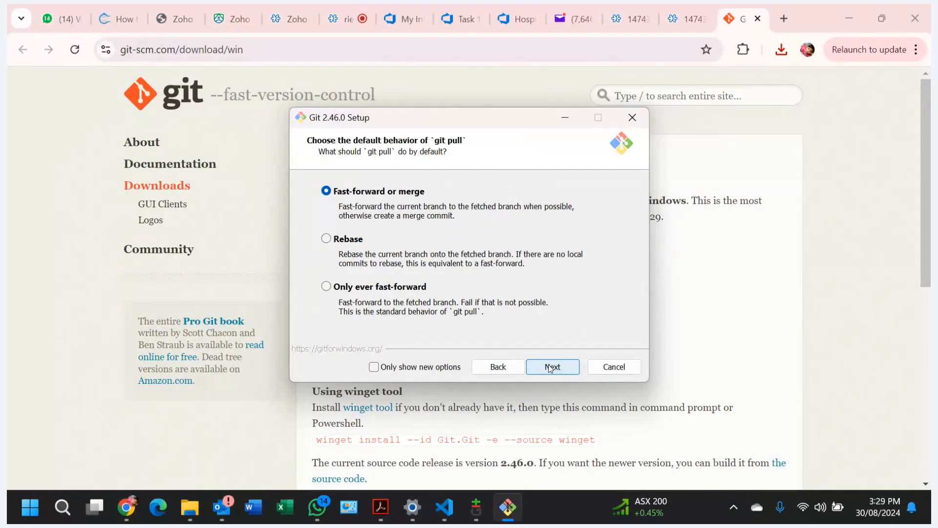
Step: Accept "Fast-forward or merge", Git Credential Manager and file system caching, leaving symbolic links and pseudo console support disabled
left_click(551, 369)
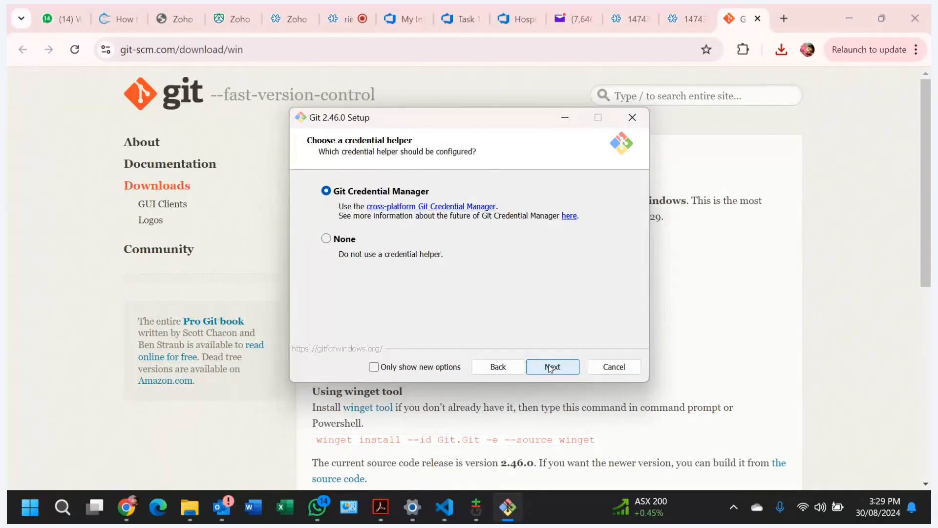
left_click(550, 369)
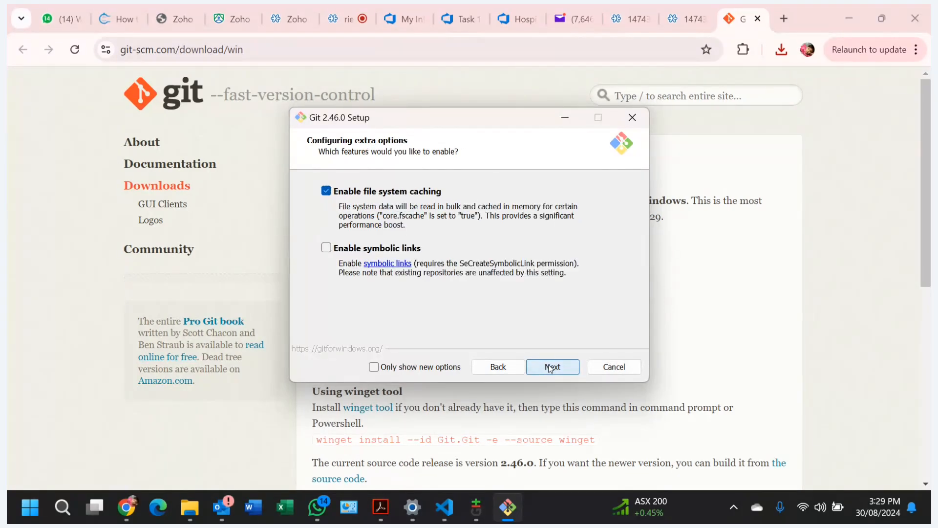
left_click(550, 369)
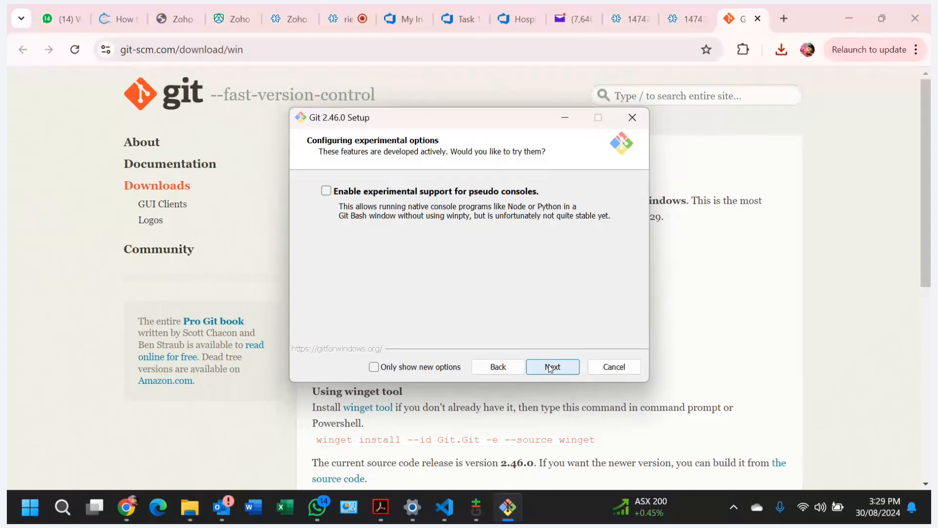
left_click(551, 369)
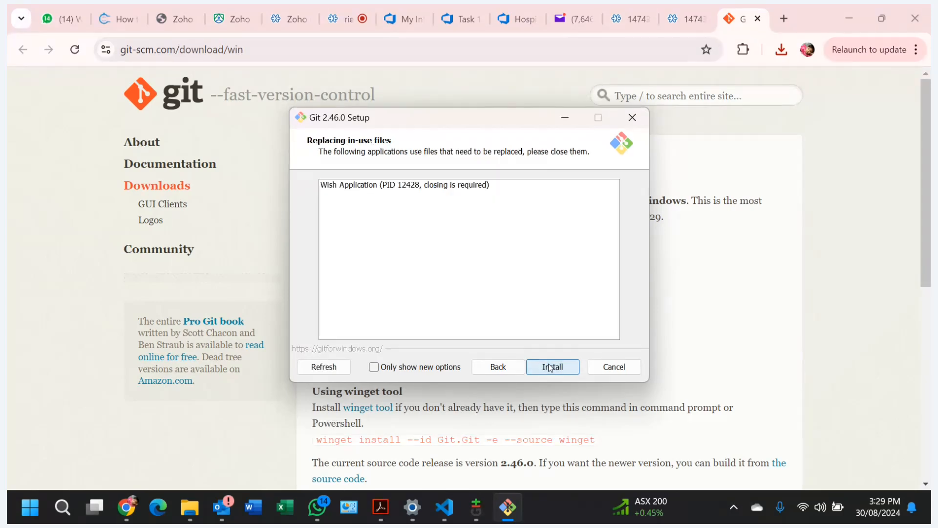
Step: Try to start the Git installation with the Wish Application still running
left_click(551, 367)
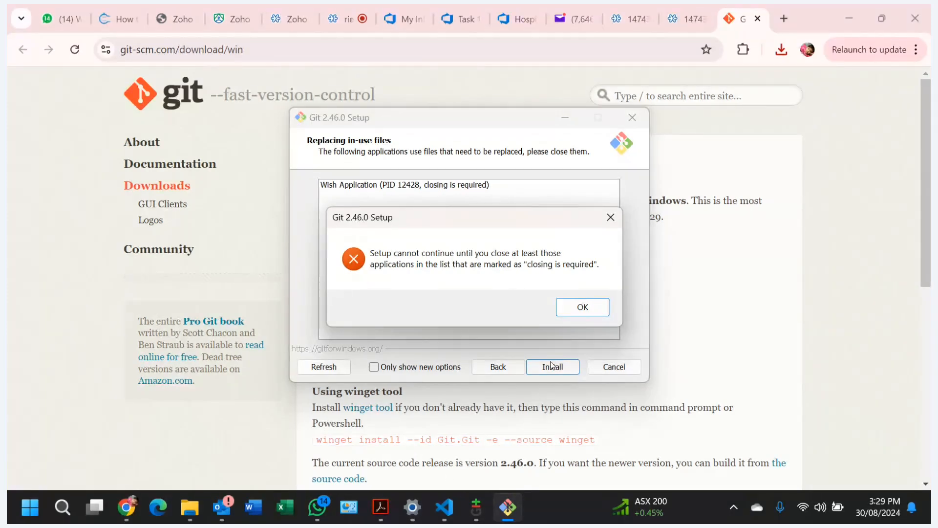
left_click(591, 309)
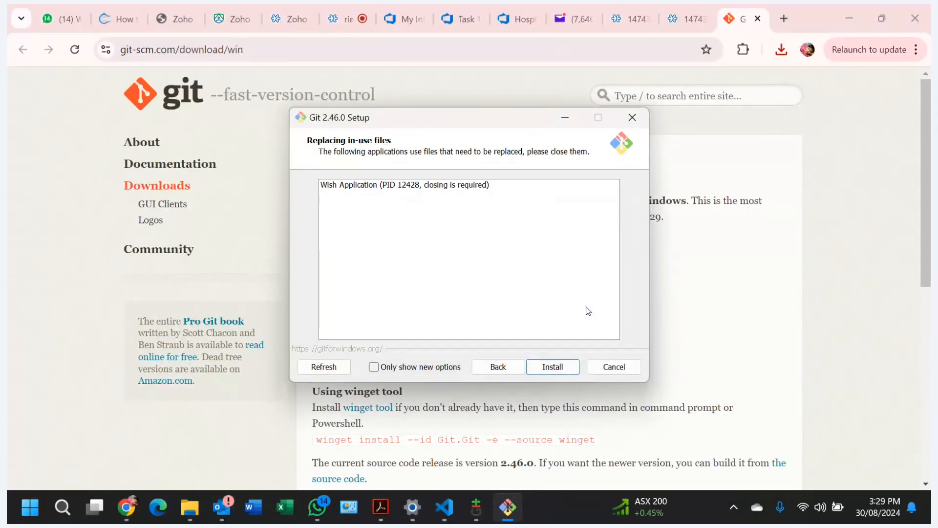
Step: Switch to Visual Studio Code, close the home.html, README.md and Welcome editors, and minimise its window
mouse_move(508, 507)
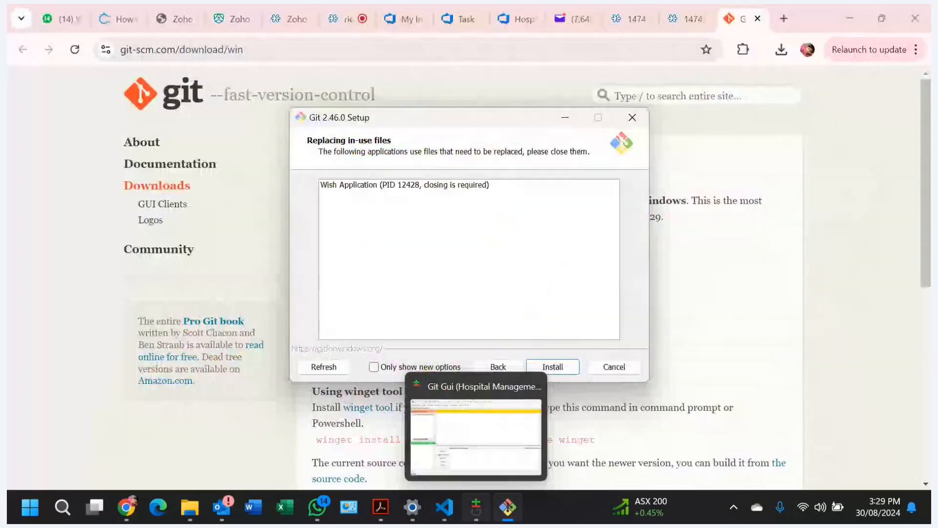
left_click(446, 511)
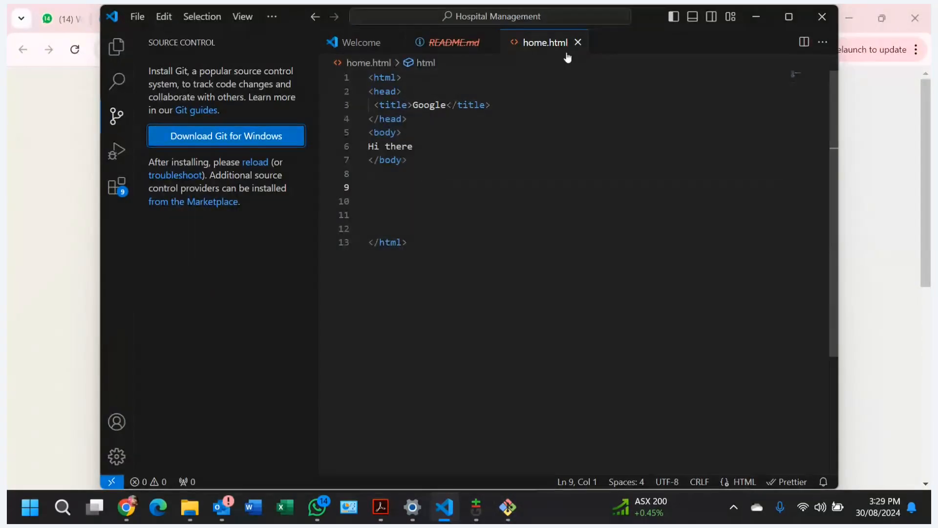
left_click(578, 42)
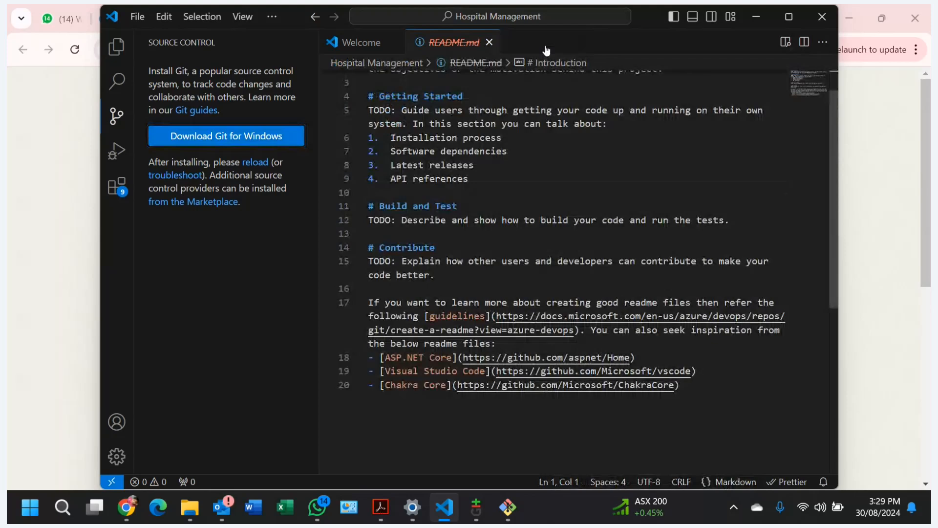
left_click(489, 42)
left_click(395, 42)
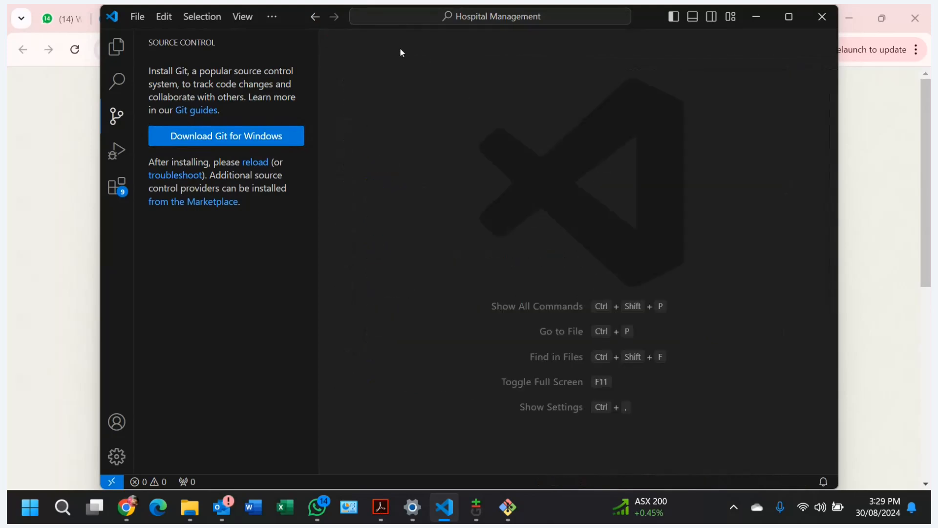
left_click(760, 17)
Step: Close the Git Gui window that blocks the Git 2.46.0 setup and start the installation
left_click(506, 507)
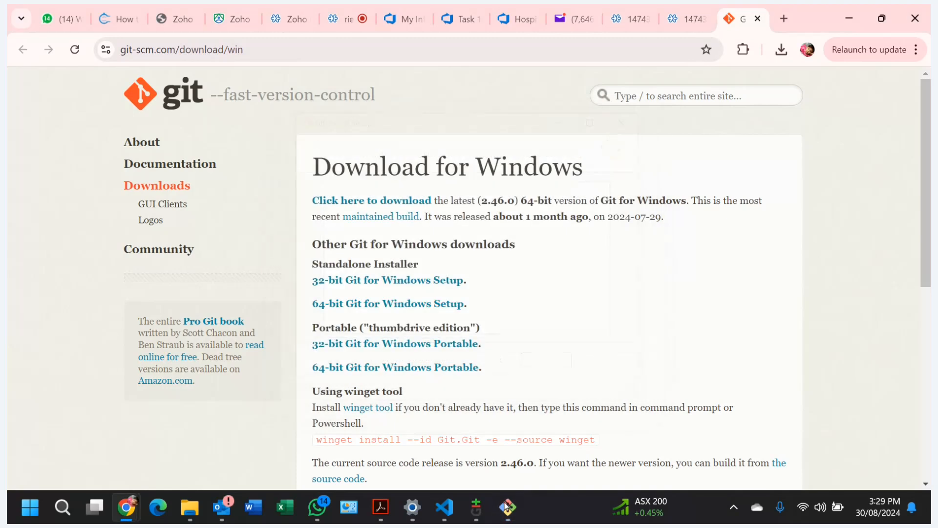
left_click(507, 507)
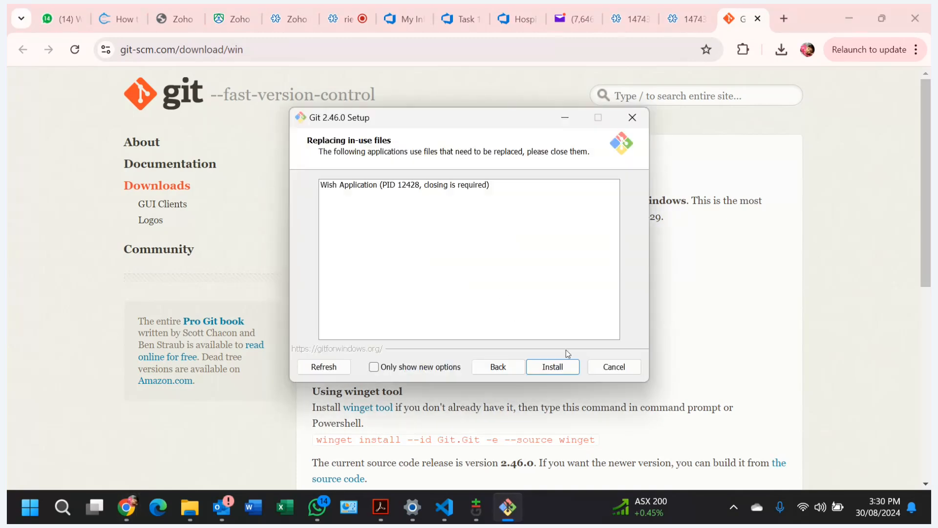
left_click(557, 373)
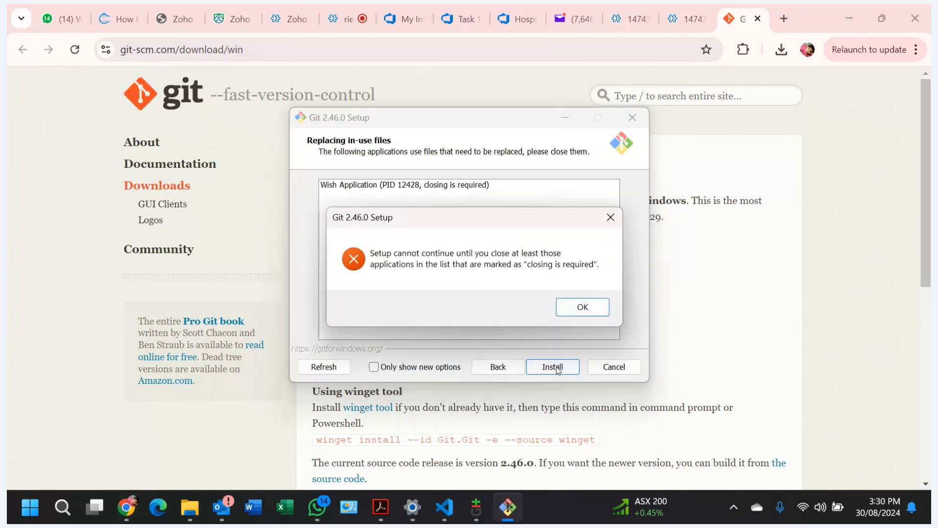
left_click(480, 509)
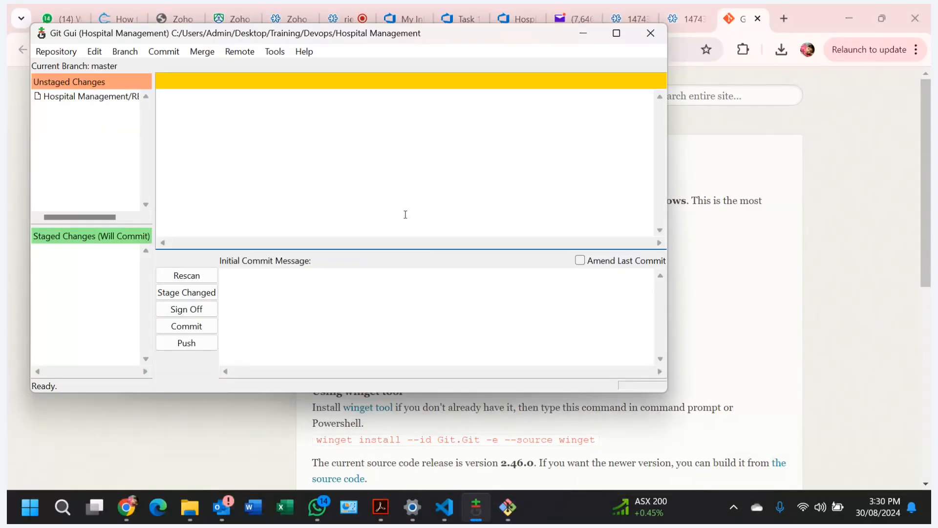
left_click(652, 33)
left_click(586, 307)
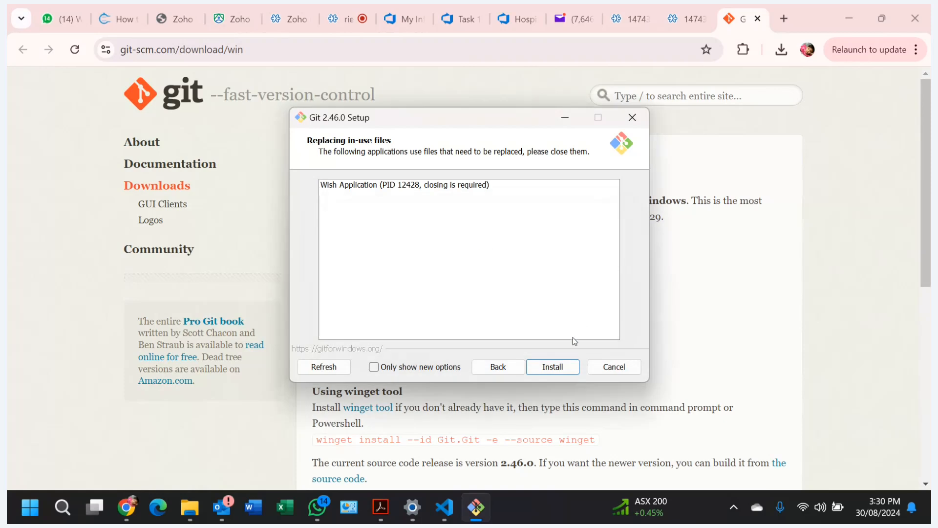
left_click(553, 367)
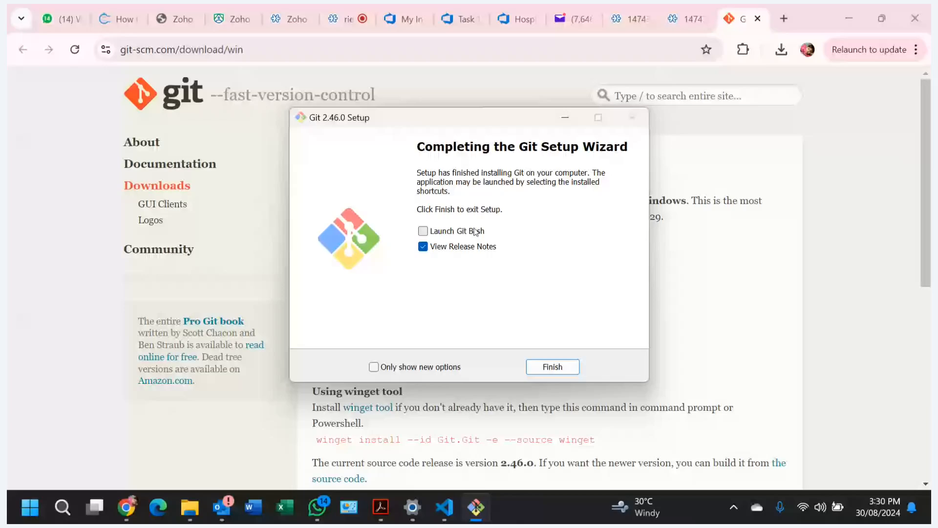
Step: Finish the Git setup with Launch Git Bash enabled, and reload source control in Visual Studio Code
left_click(475, 232)
left_click(527, 366)
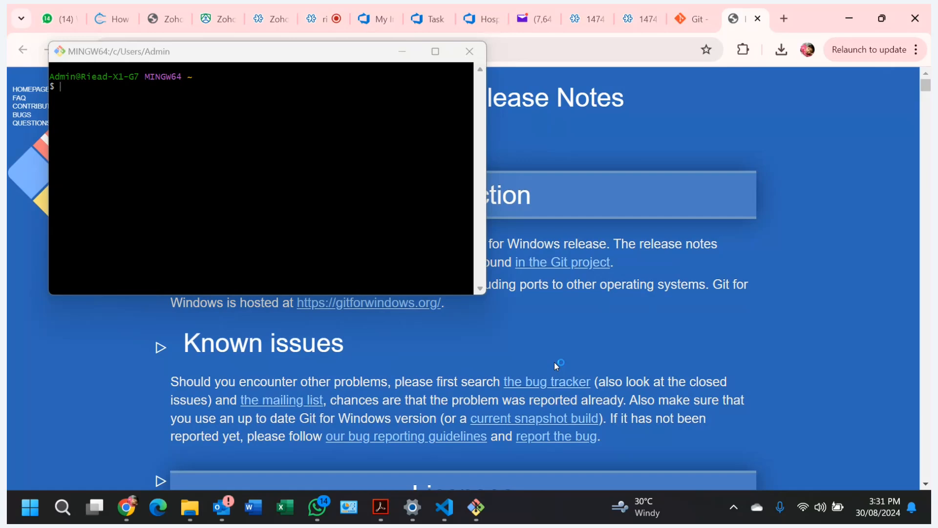
left_click(454, 509)
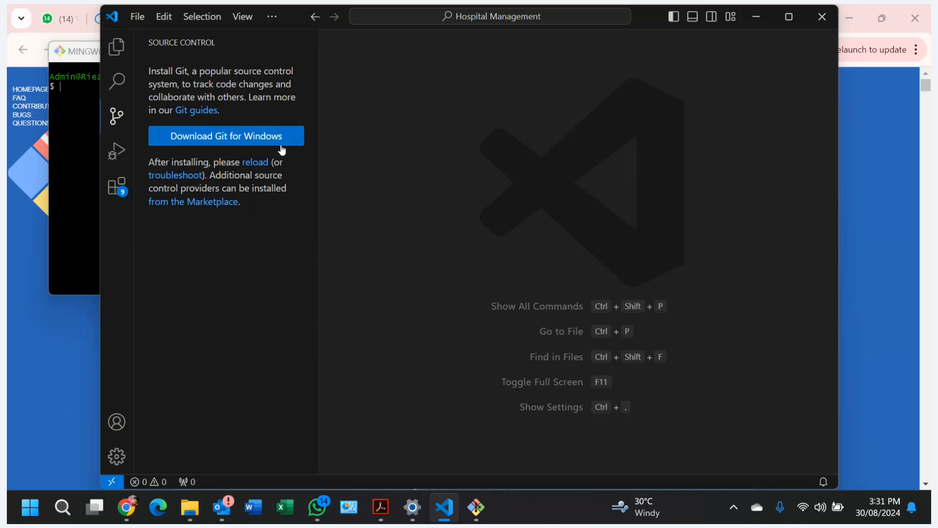
left_click(254, 163)
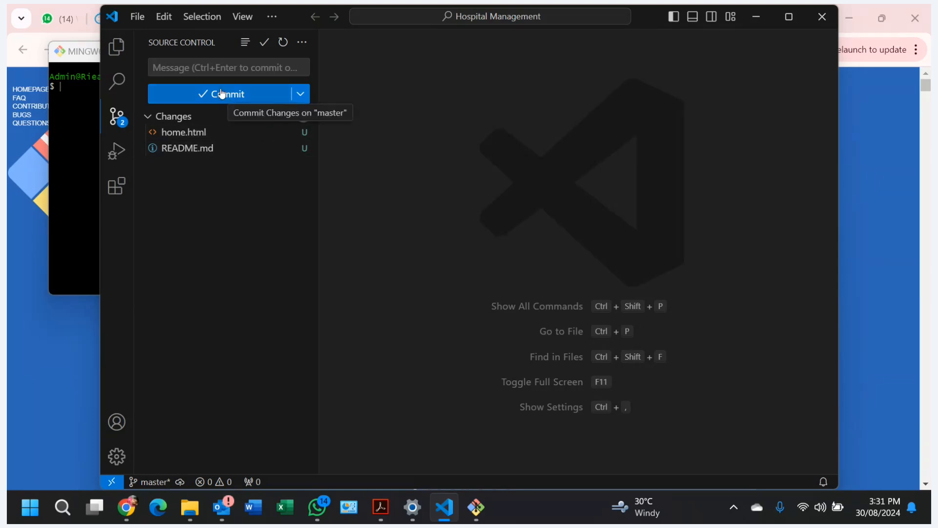
Step: Try to commit home.html and README.md with the message "I am transferring code", staging all changes
left_click(224, 67)
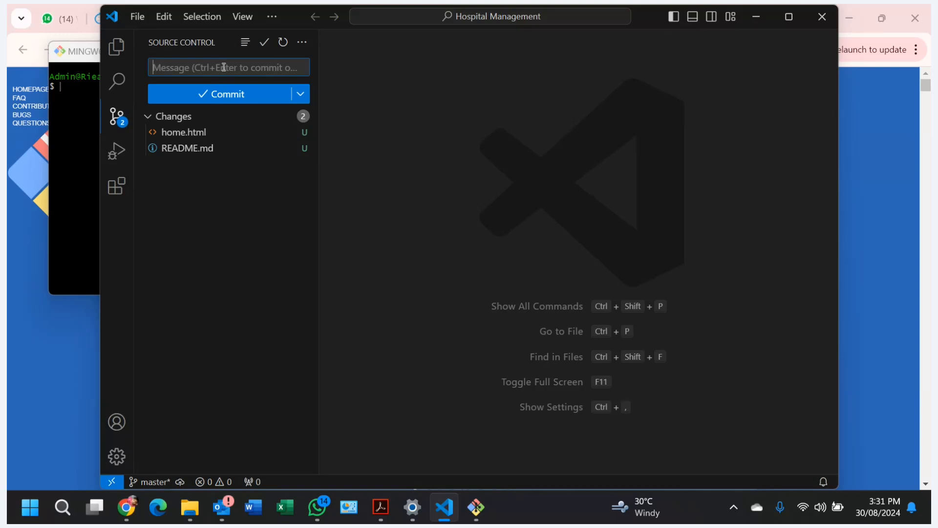
type("this")
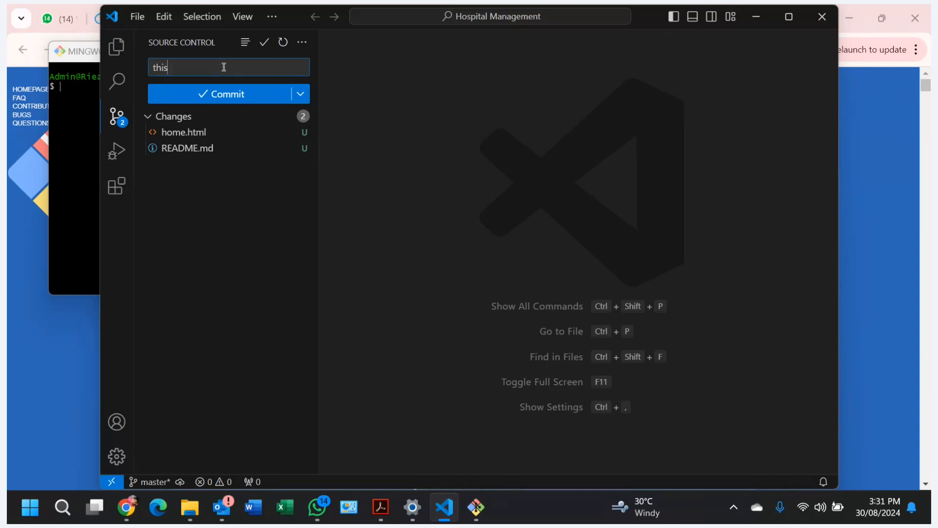
key("BackSpace")
key("BackSpace")
key("BackSpace")
key("BackSpace")
type("I am transfle")
key("BackSpace")
key("BackSpace")
type("erring co")
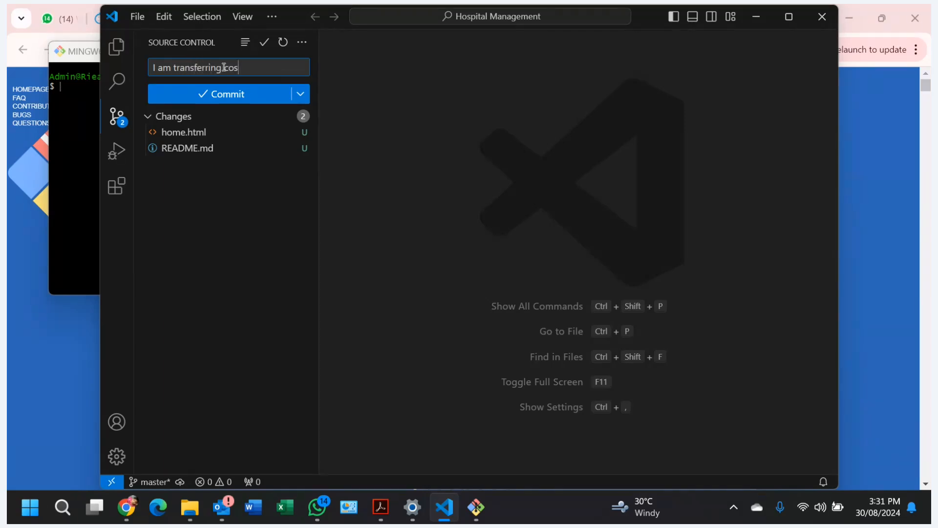
type("de")
left_click(222, 97)
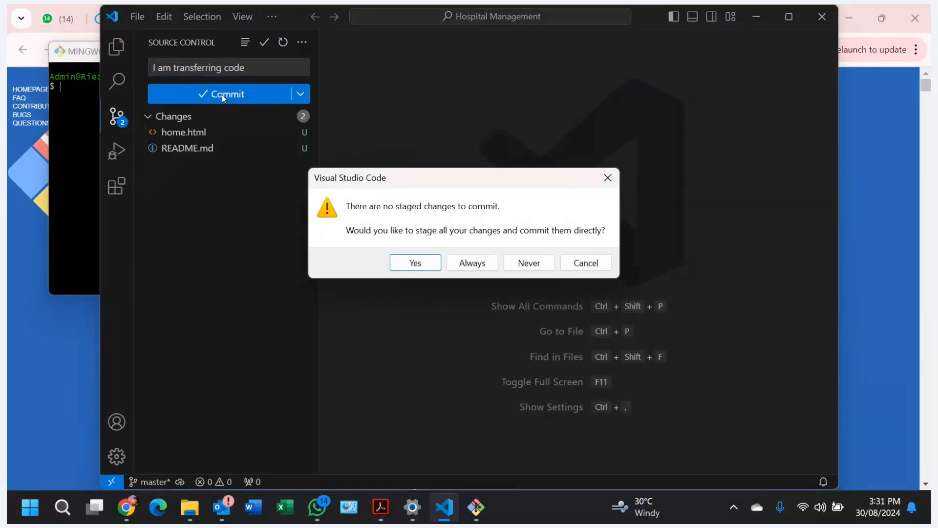
left_click(416, 264)
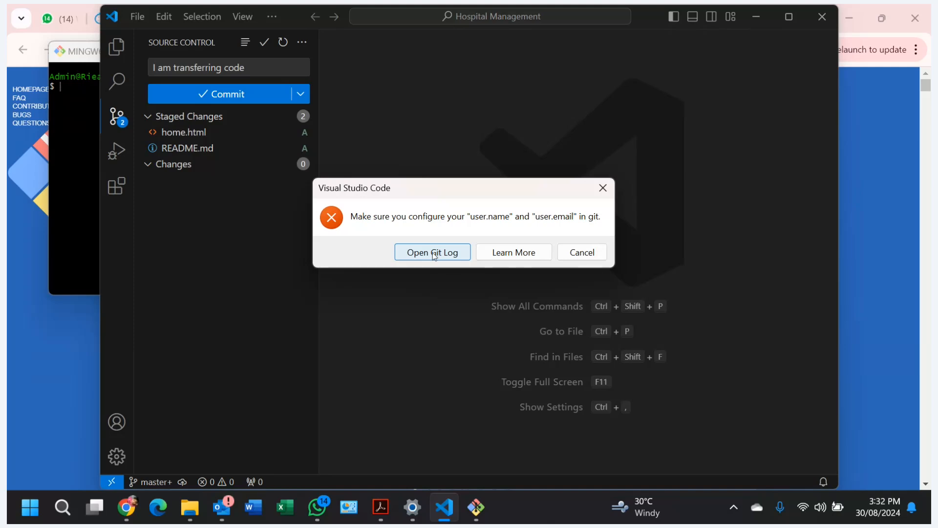
Step: View the First-Time Git Setup guide, and retry the commit in Visual Studio Code to open the Git log
left_click(494, 253)
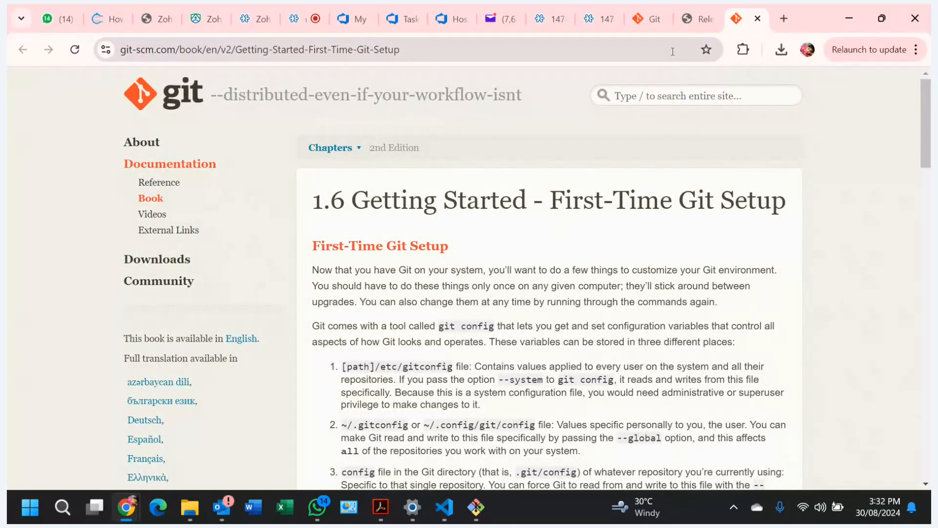
key("alt+Tab")
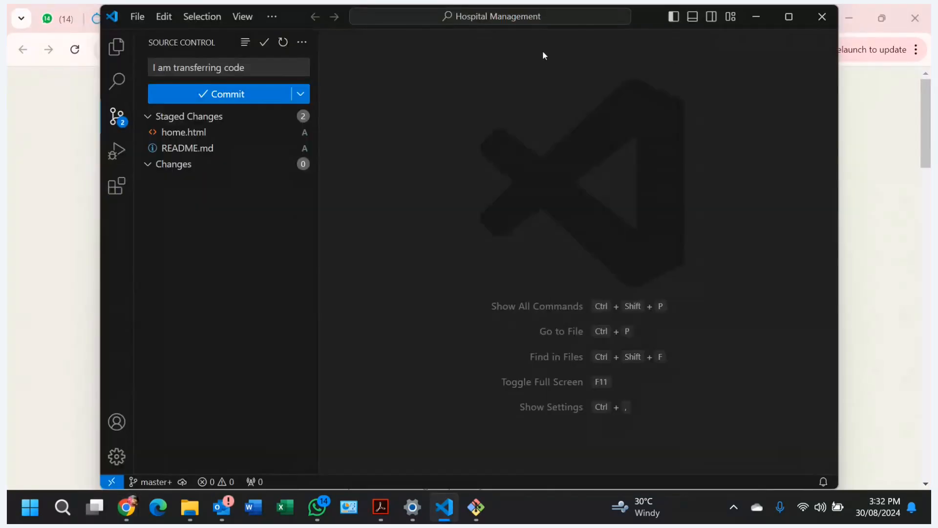
left_click(223, 96)
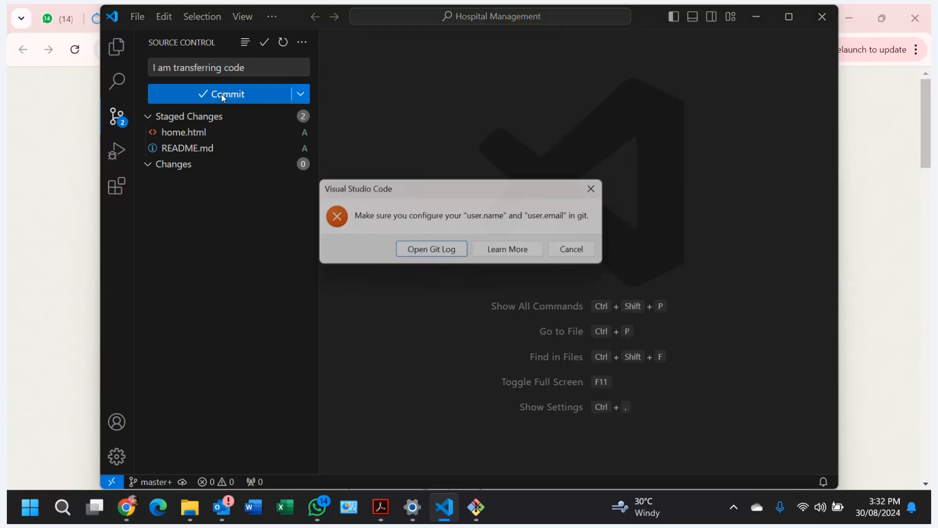
left_click(437, 253)
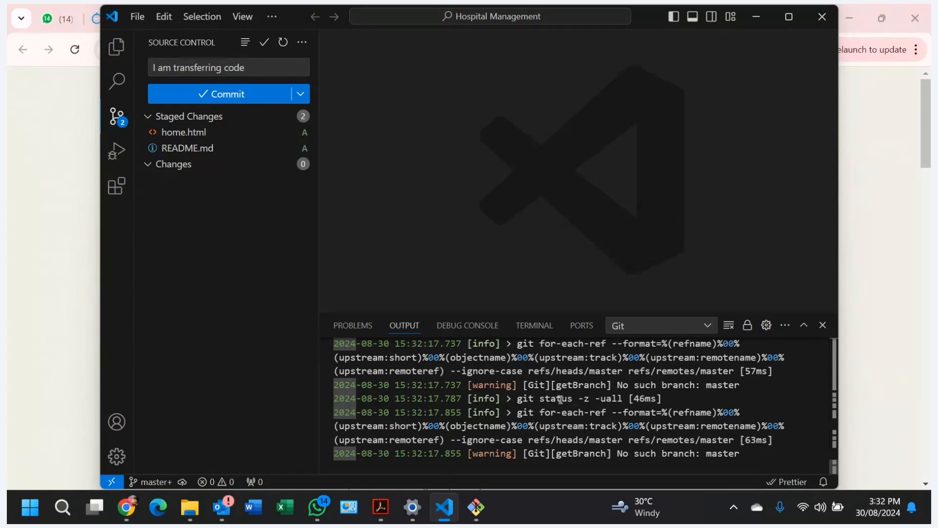
left_click(264, 387)
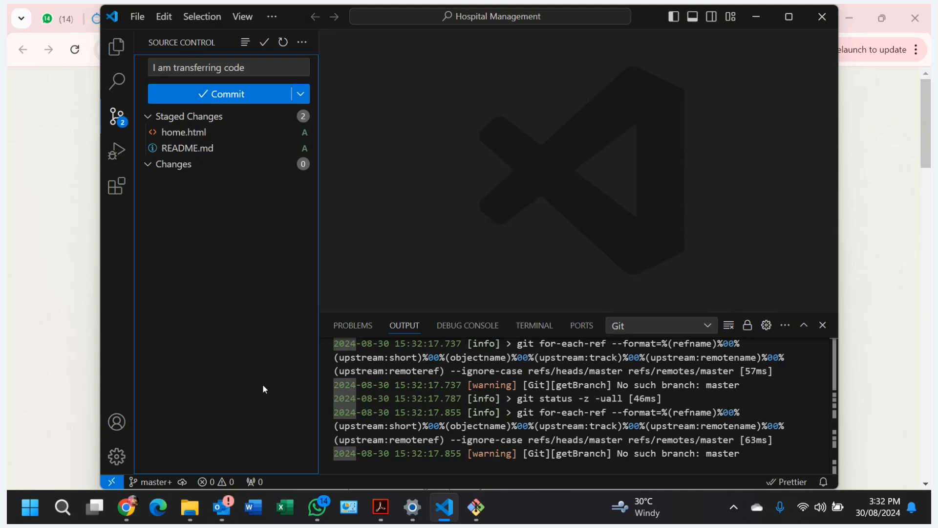
left_click(126, 127)
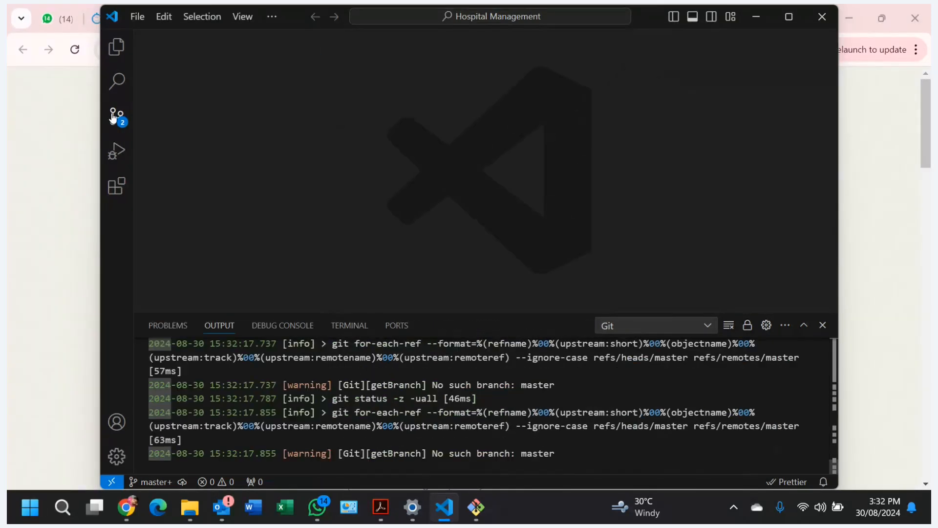
left_click(126, 127)
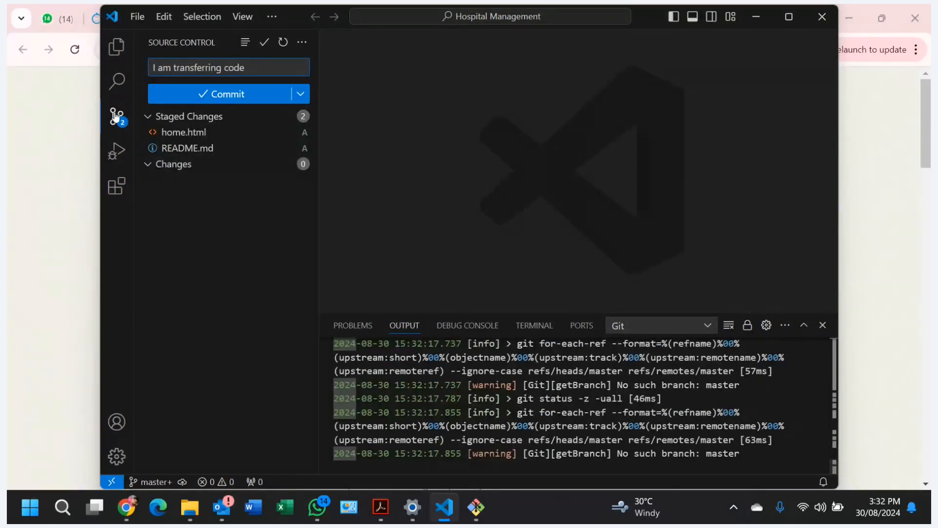
left_click(130, 220)
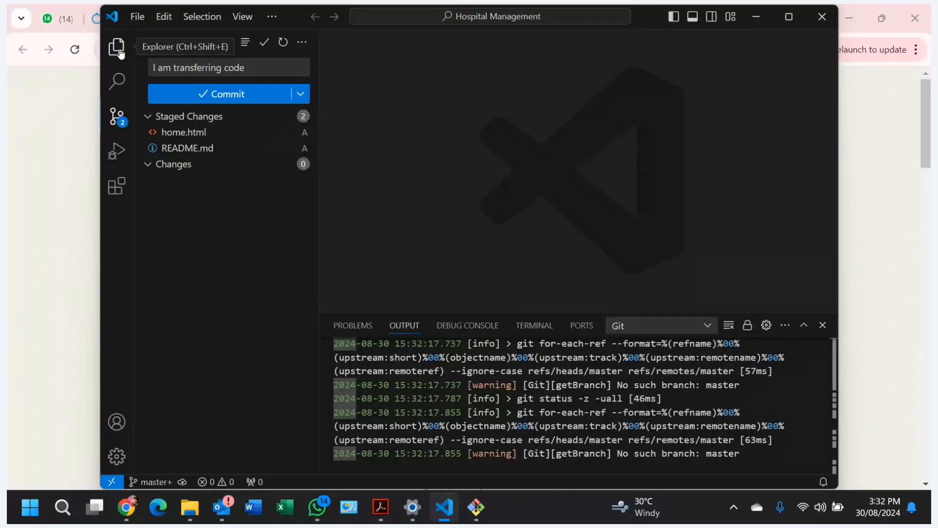
mouse_move(191, 512)
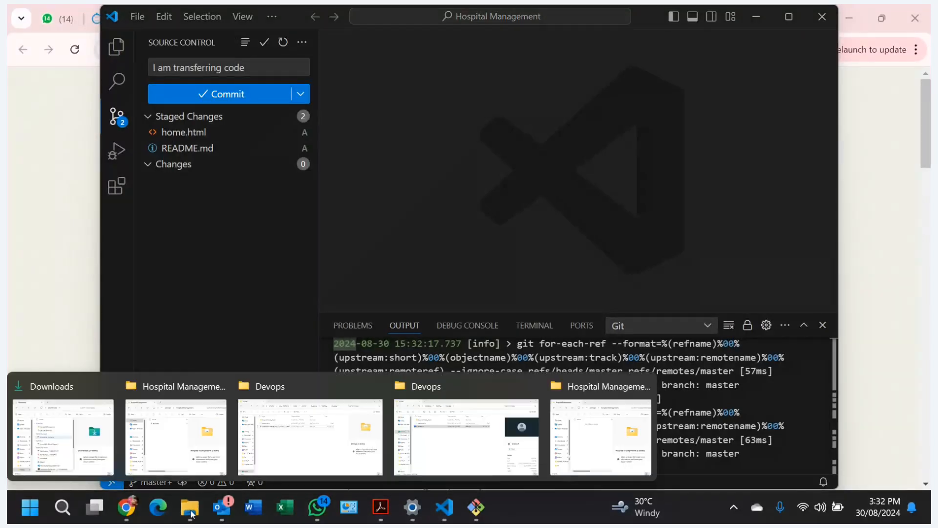
mouse_move(303, 477)
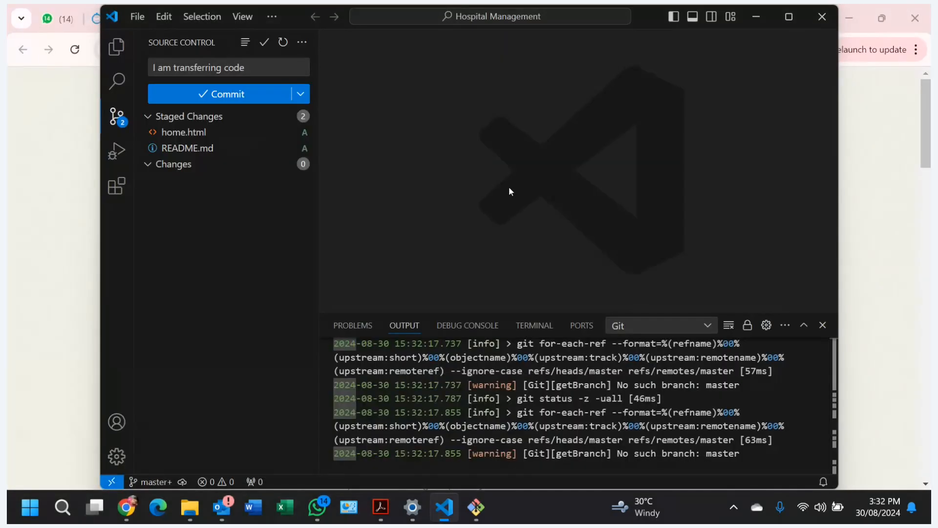
Step: Try to create a new branch named "Test 1" in the Hospital Management repository
left_click(112, 45)
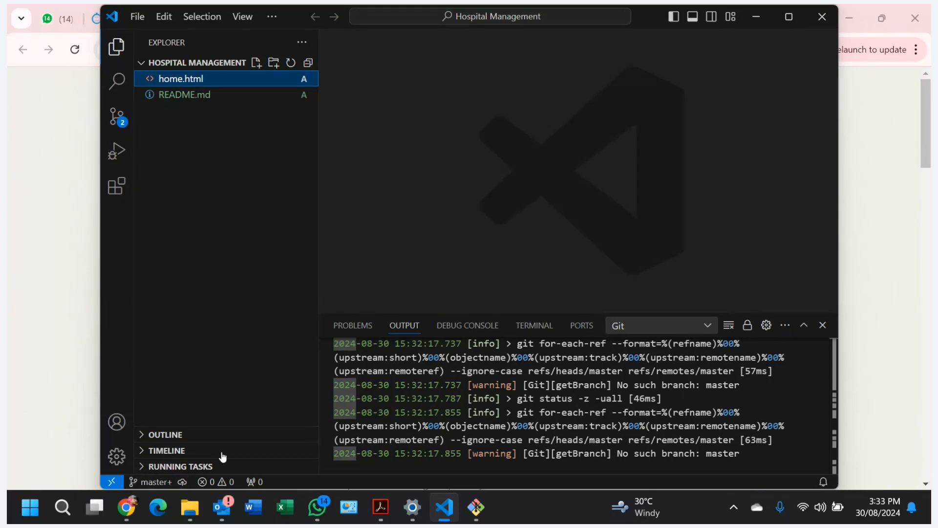
left_click(171, 482)
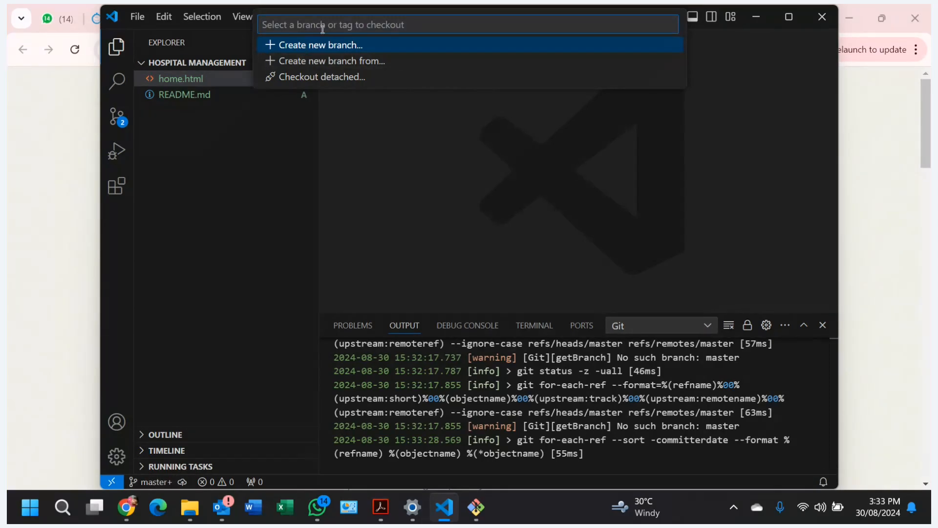
left_click(320, 46)
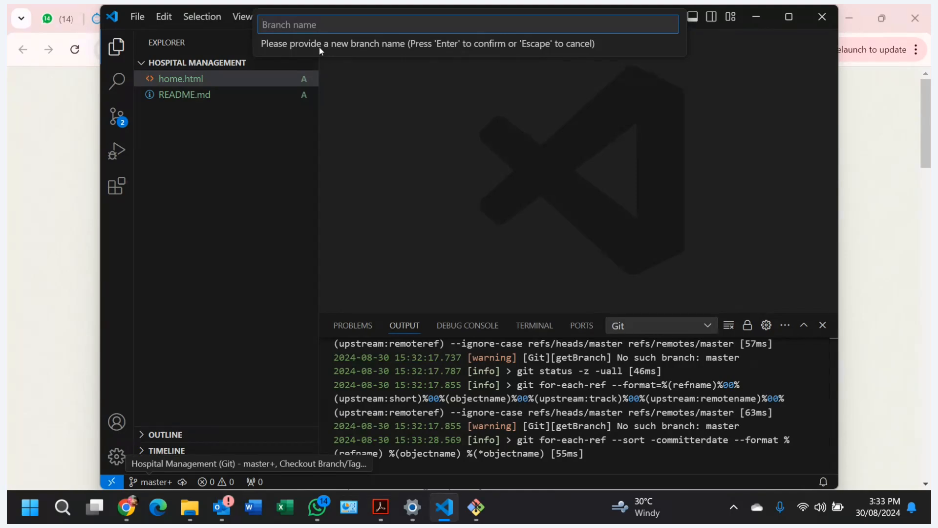
type("Tes")
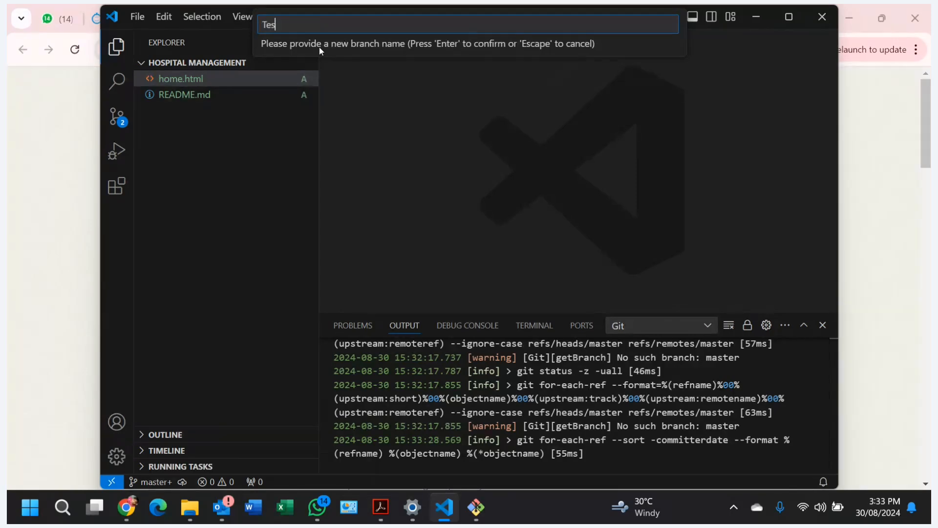
type("t 1")
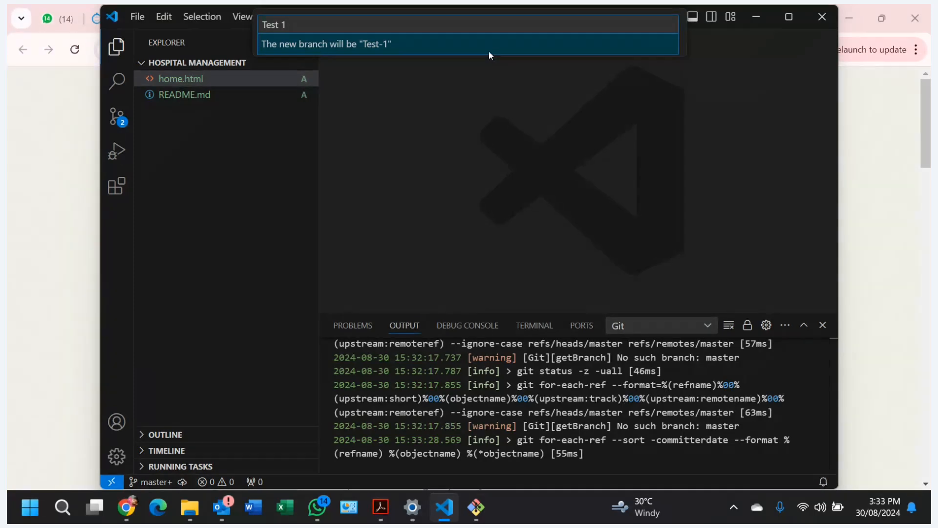
key("Return")
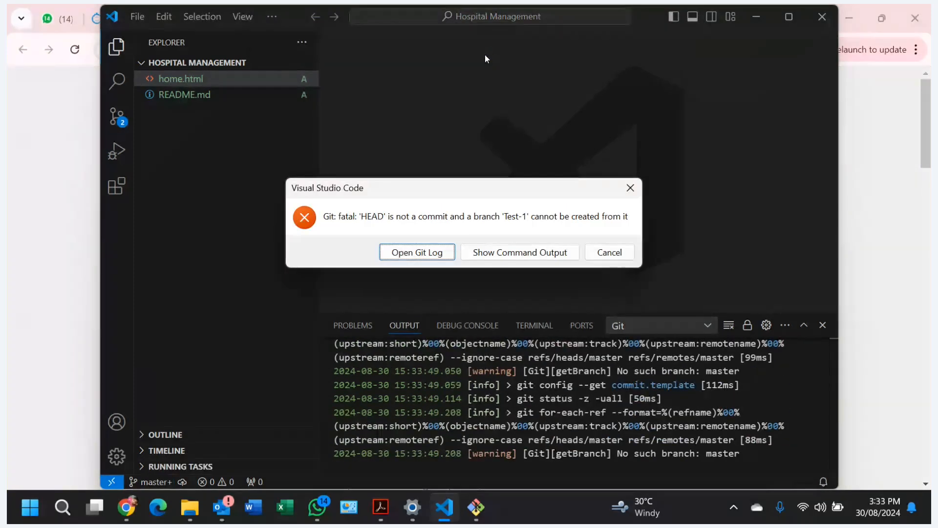
left_click(631, 187)
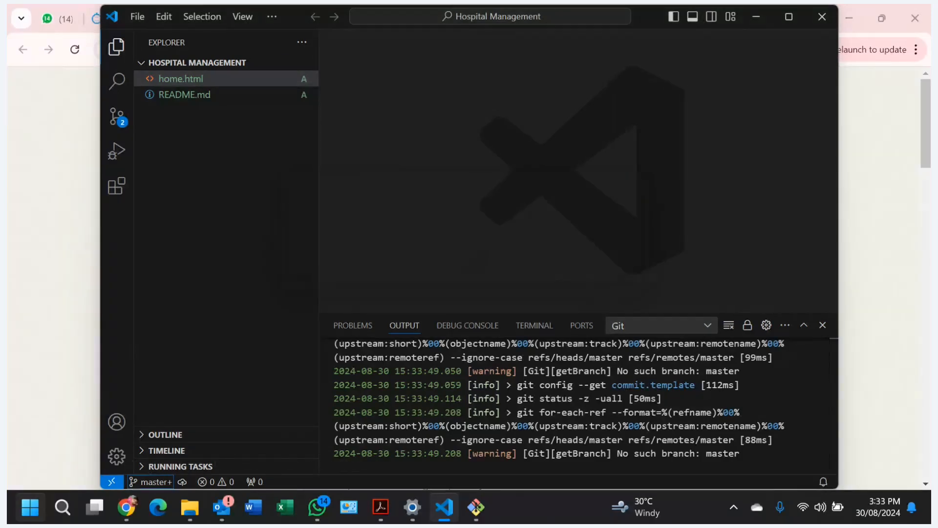
Step: Try to create a new branch named "test1" in the Hospital Management repository, and open the Git log from the error dialog
left_click(155, 482)
type("te")
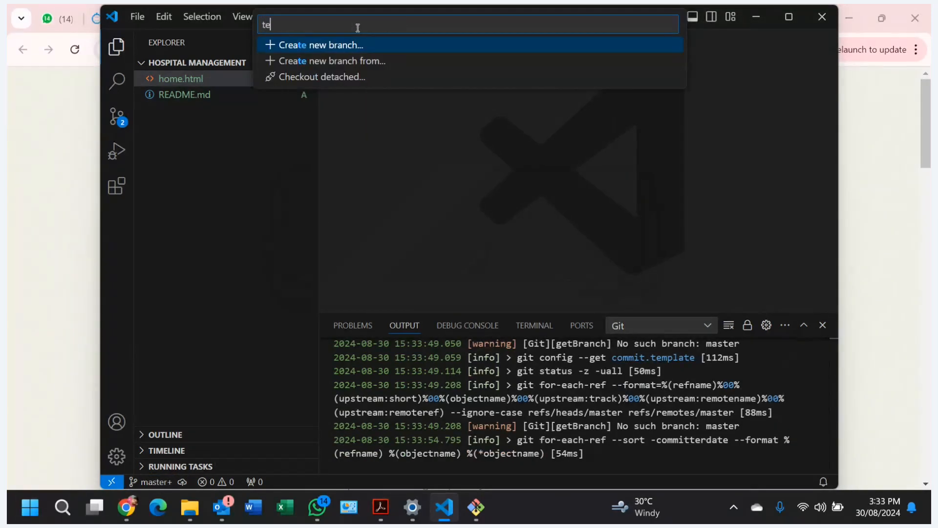
type("st1")
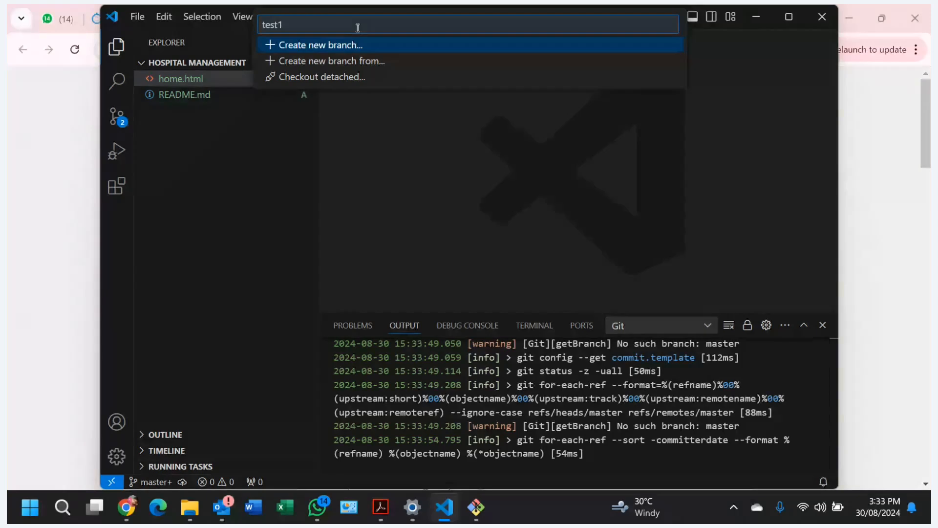
left_click(275, 44)
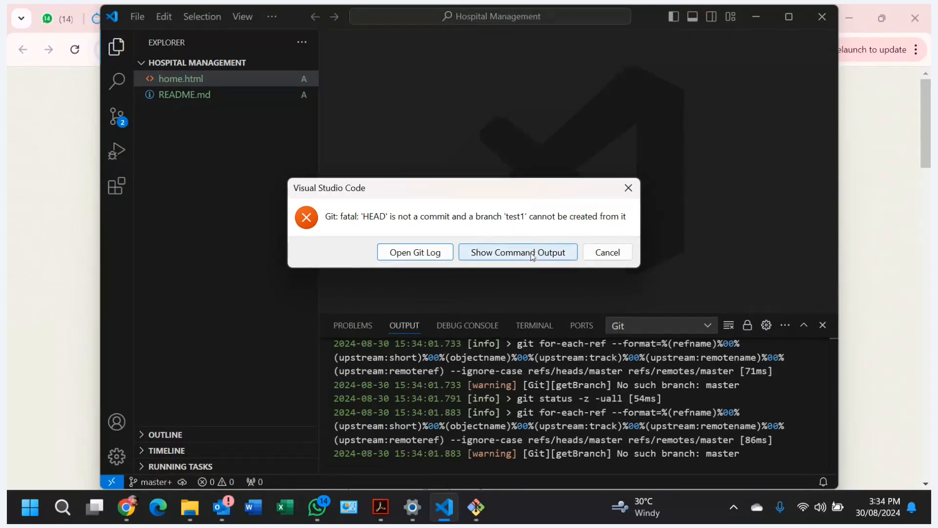
left_click(423, 254)
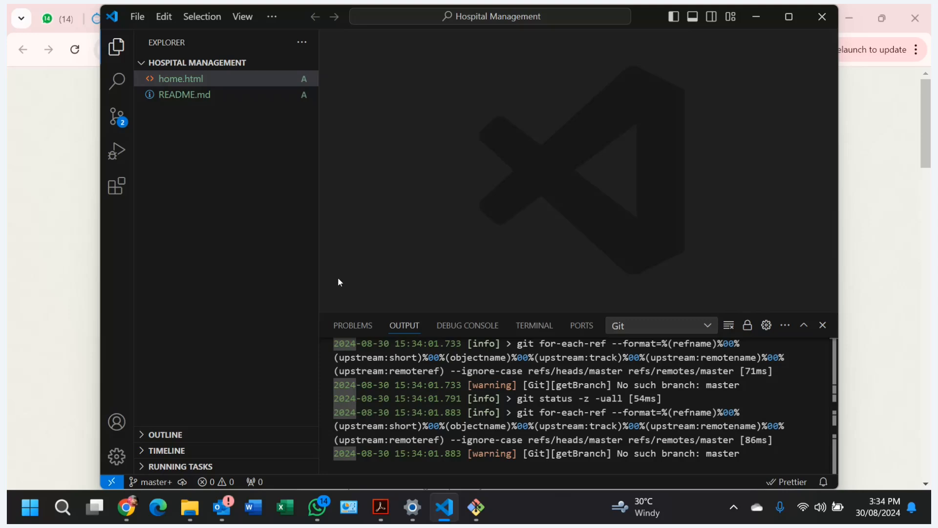
Step: Close Visual Studio Code and the Git Bash window, and reopen Visual Studio Code with the Hospital Management project
left_click(821, 17)
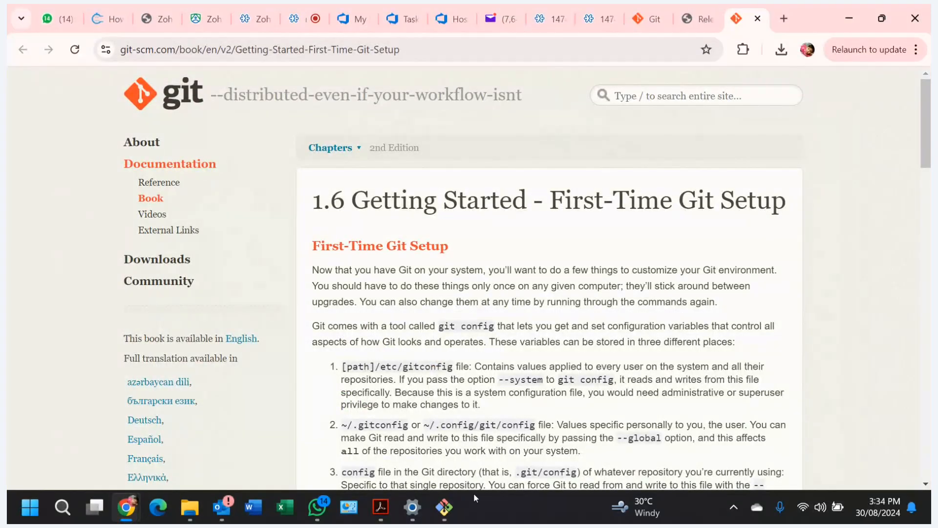
left_click(444, 506)
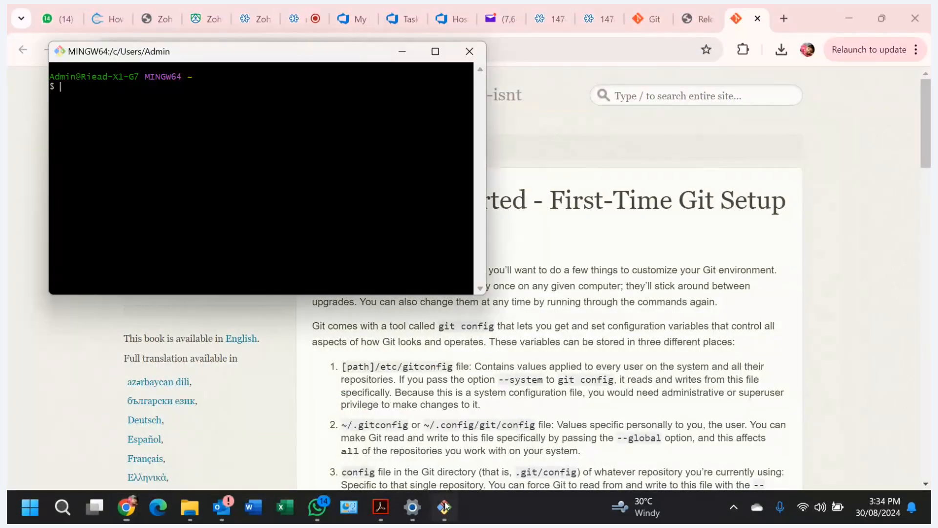
left_click(478, 54)
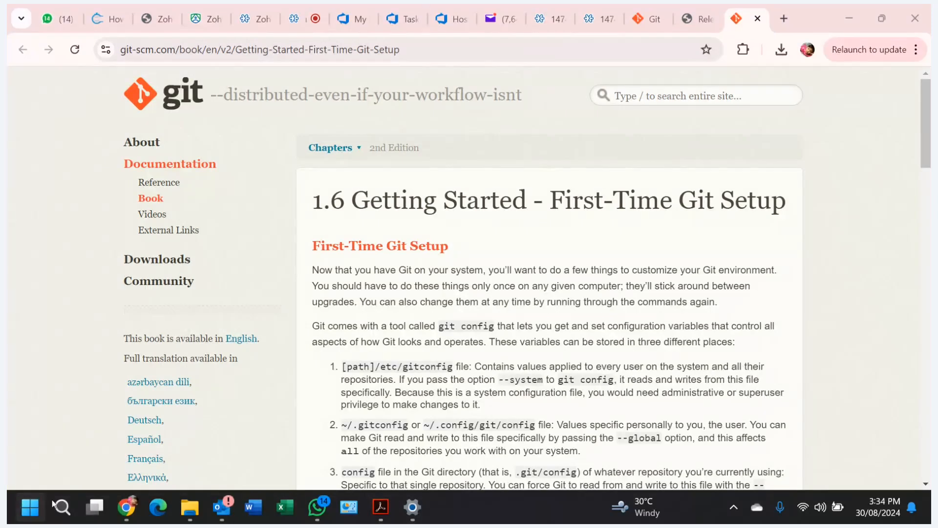
left_click(63, 506)
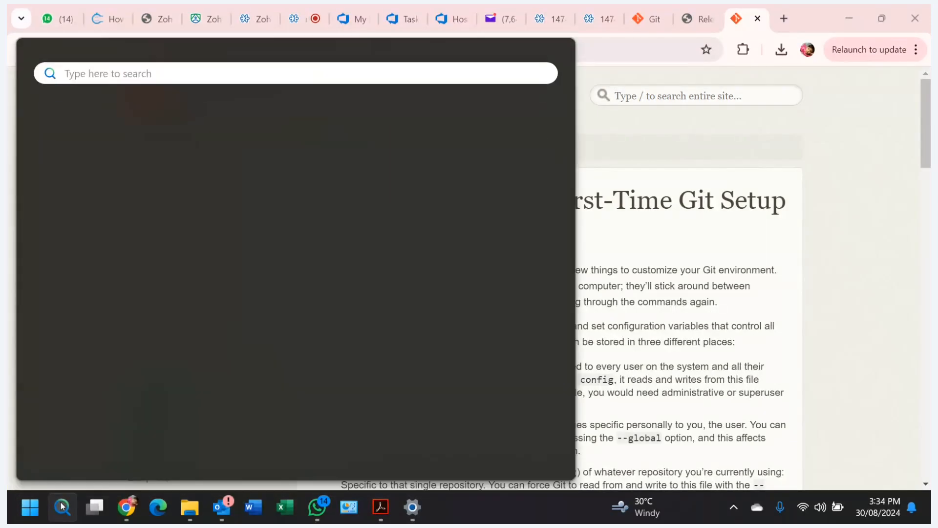
type("vs")
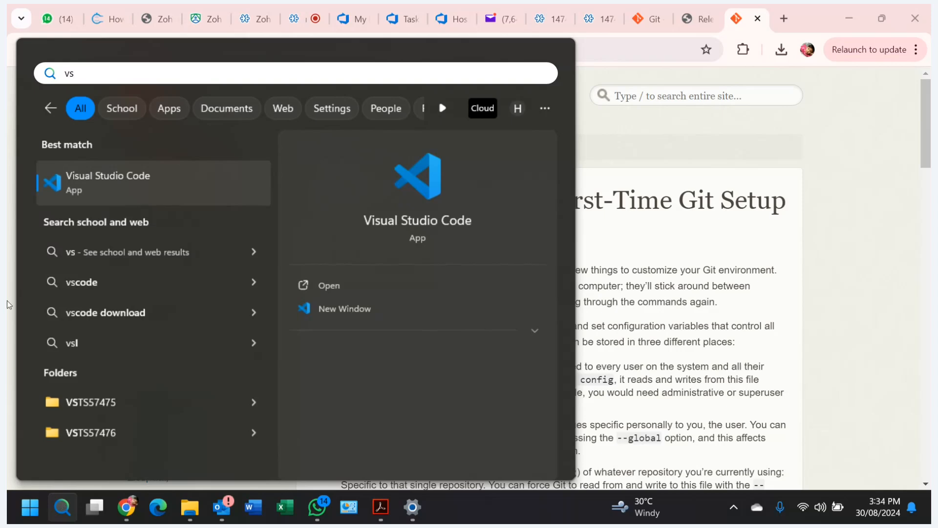
left_click(78, 196)
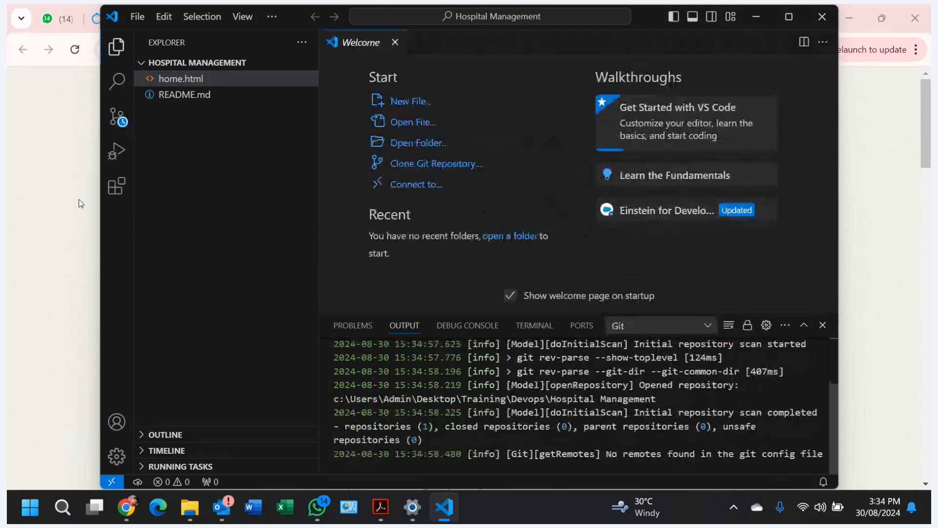
Step: Relaunch Visual Studio Code as administrator, and dismiss the notification about disabled updates
left_click(822, 19)
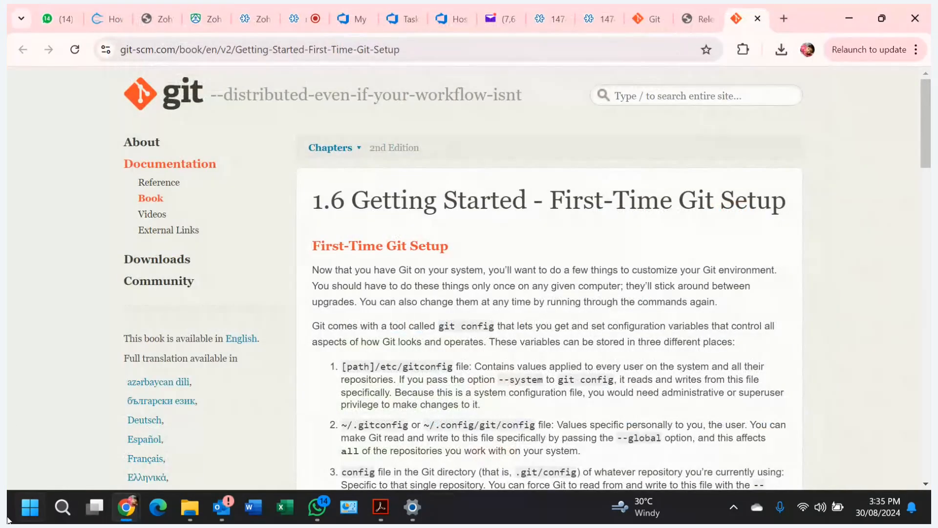
left_click(61, 511)
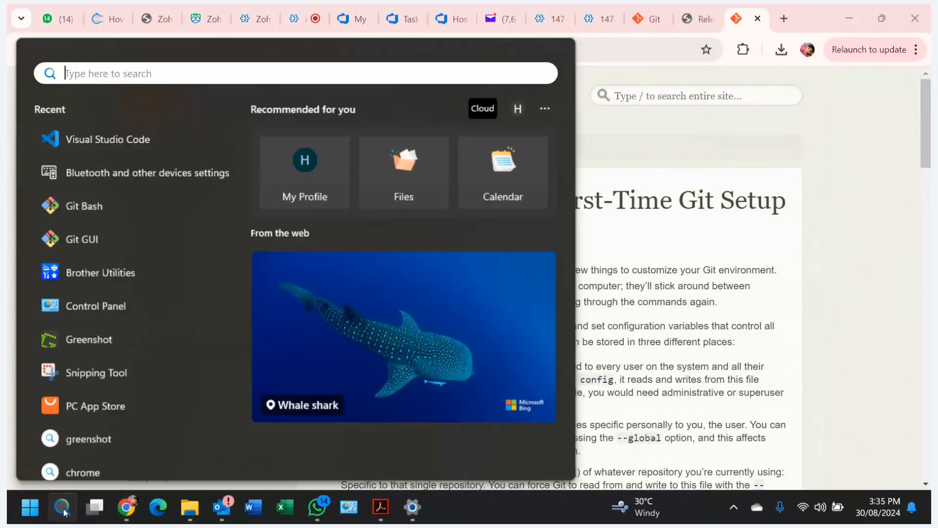
right_click(129, 140)
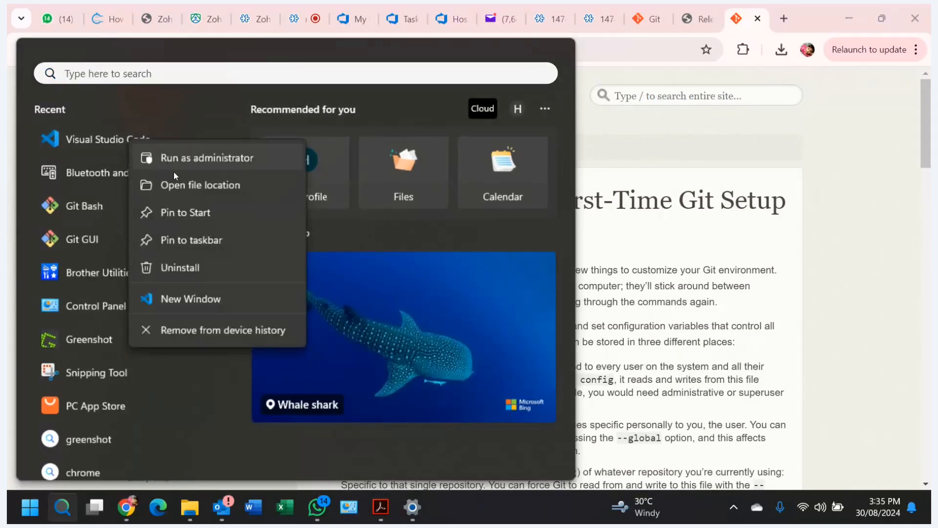
key("Escape")
key("Escape")
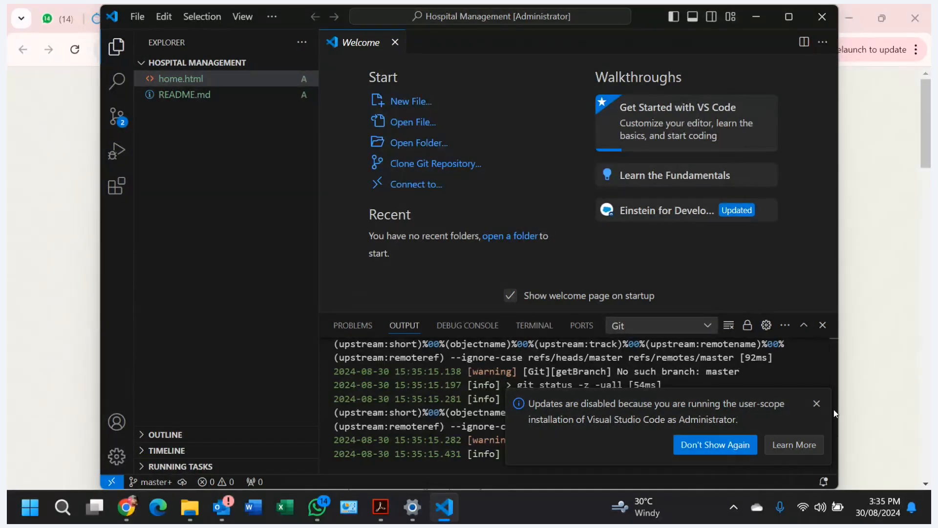
left_click(817, 403)
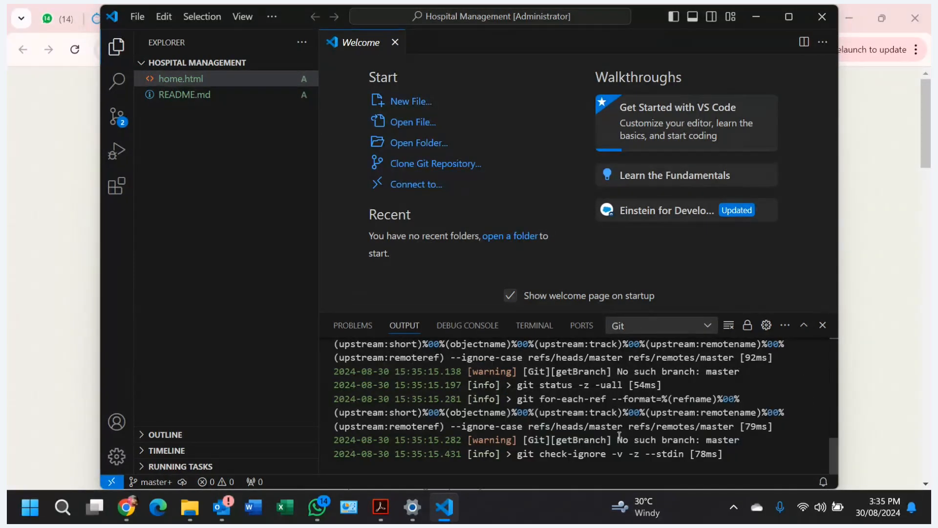
Step: Try to create the branch "test1" in the administrator session, and dismiss the Git error dialog
left_click(147, 482)
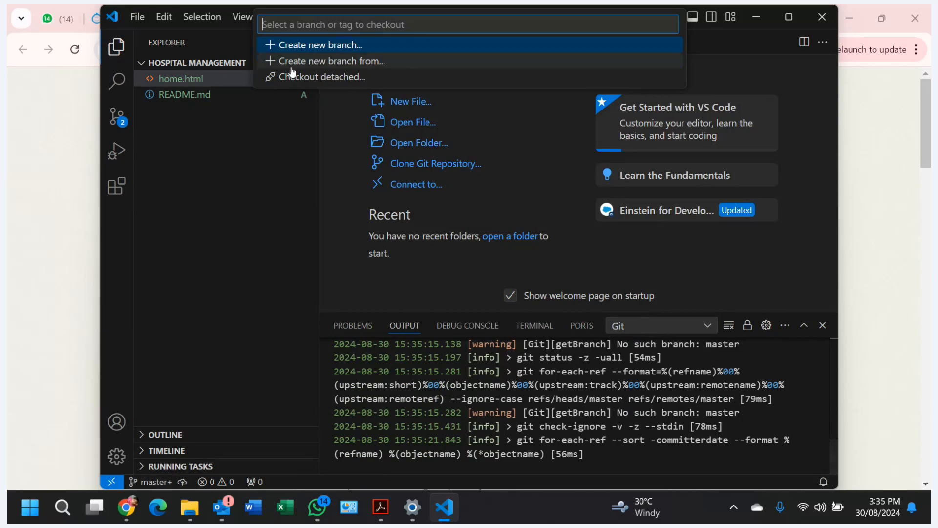
left_click(303, 44)
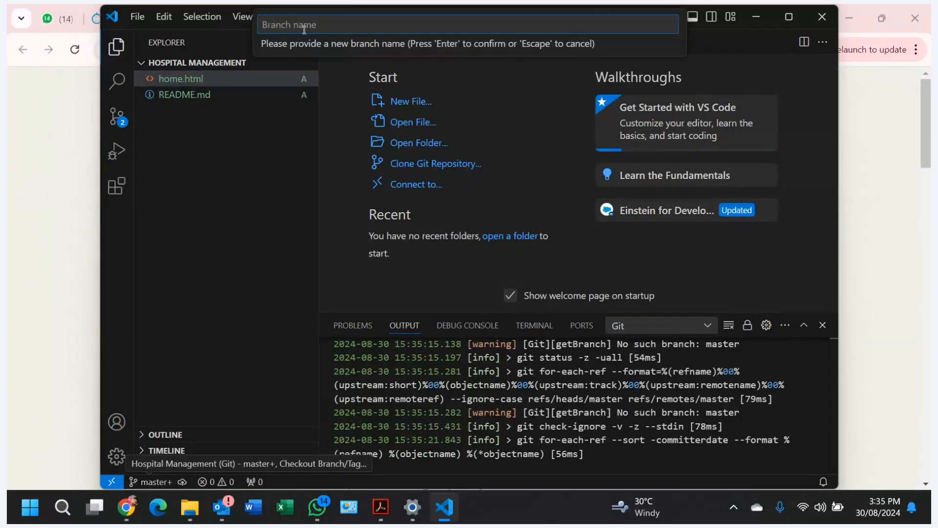
type("test")
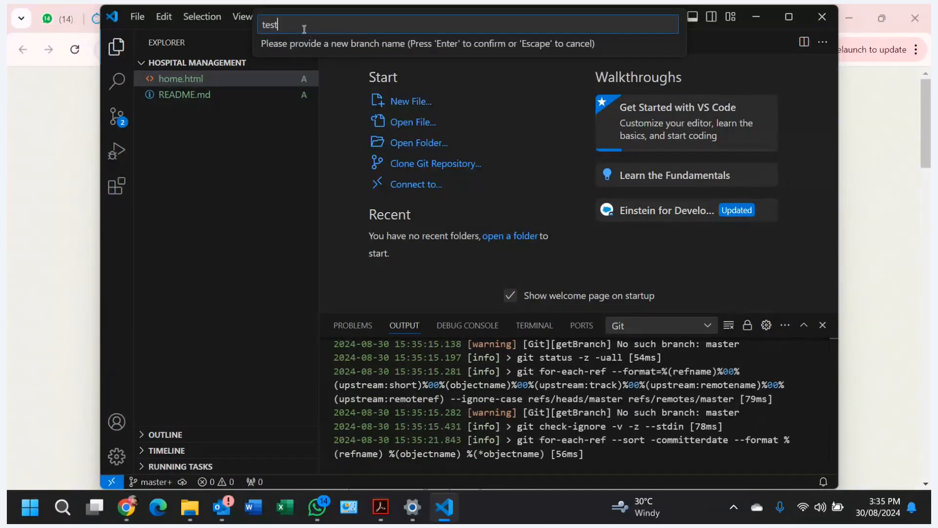
type("1")
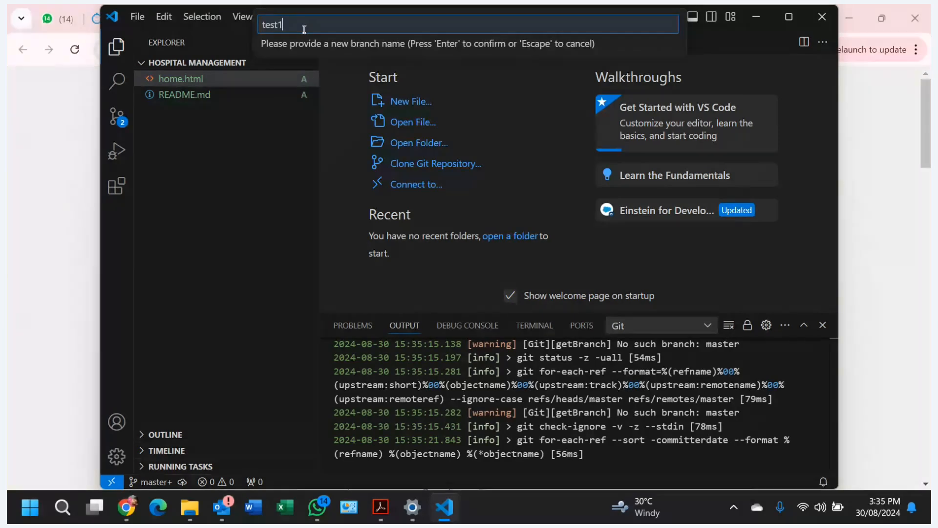
key("Return")
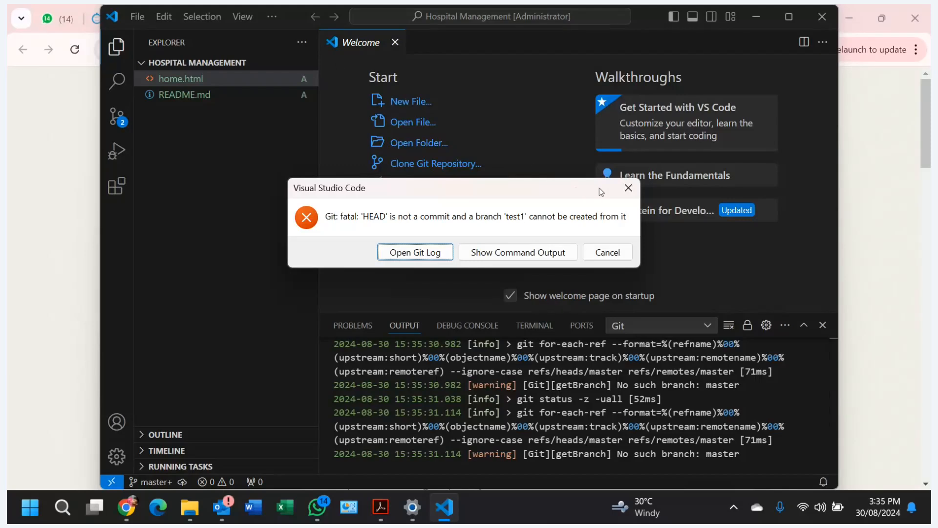
left_click(628, 189)
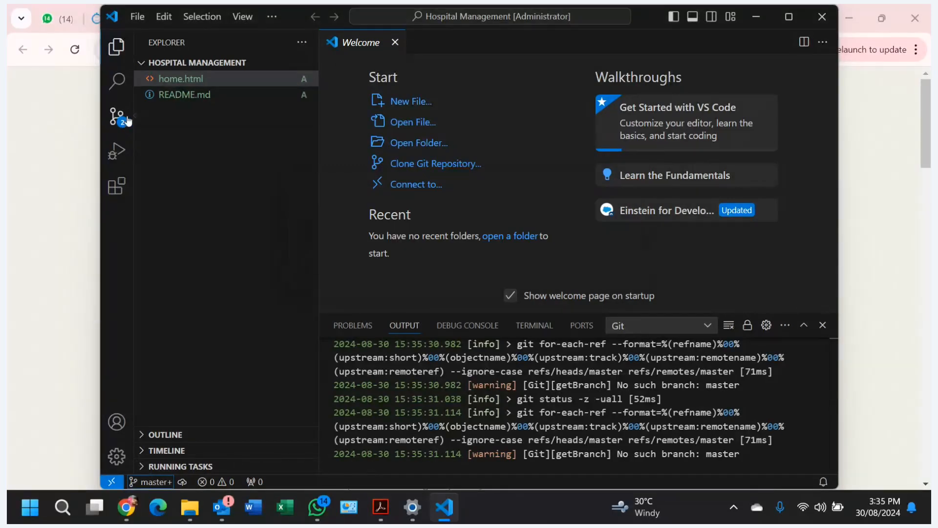
Step: Unstage all changes so home.html and README.md are no longer staged, and return to the project's file list
left_click(117, 120)
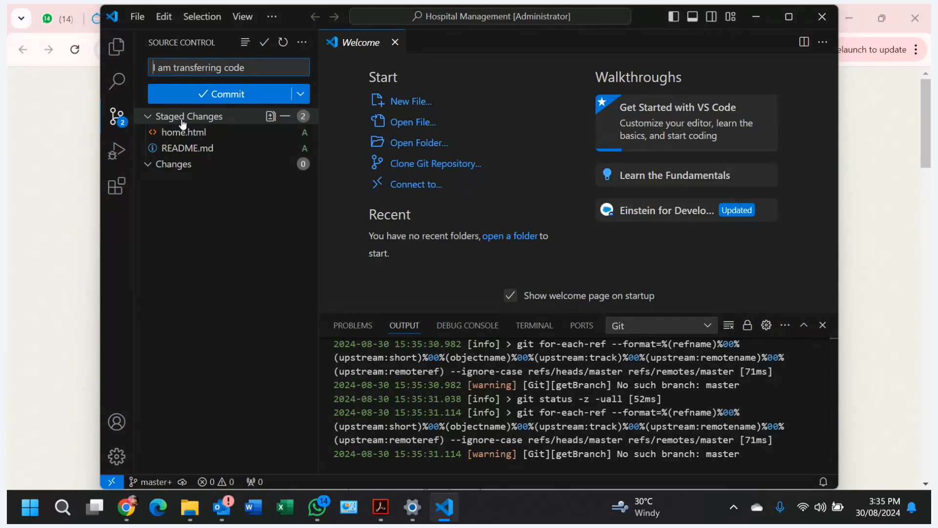
left_click(285, 118)
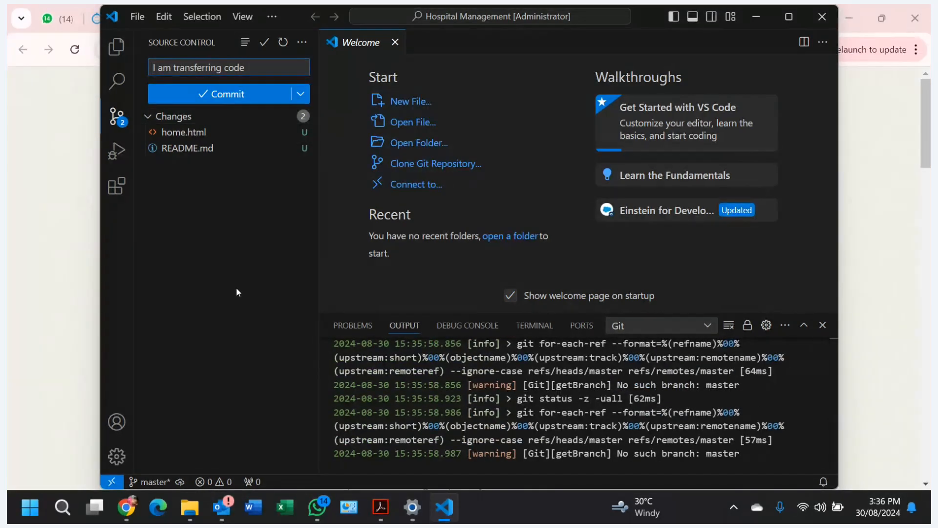
left_click(147, 483)
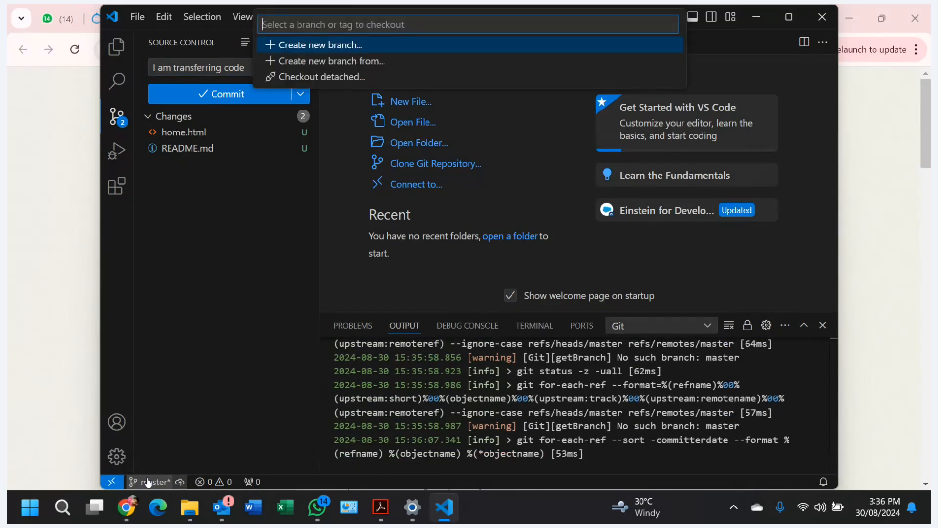
left_click(127, 50)
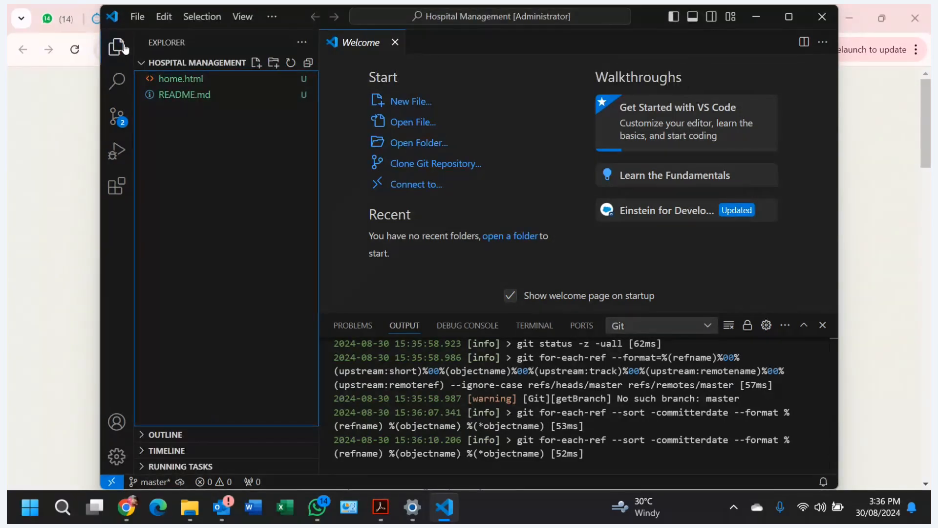
Step: Retry creating the branch "test1" with home.html and README.md unstaged
left_click(153, 482)
left_click(348, 43)
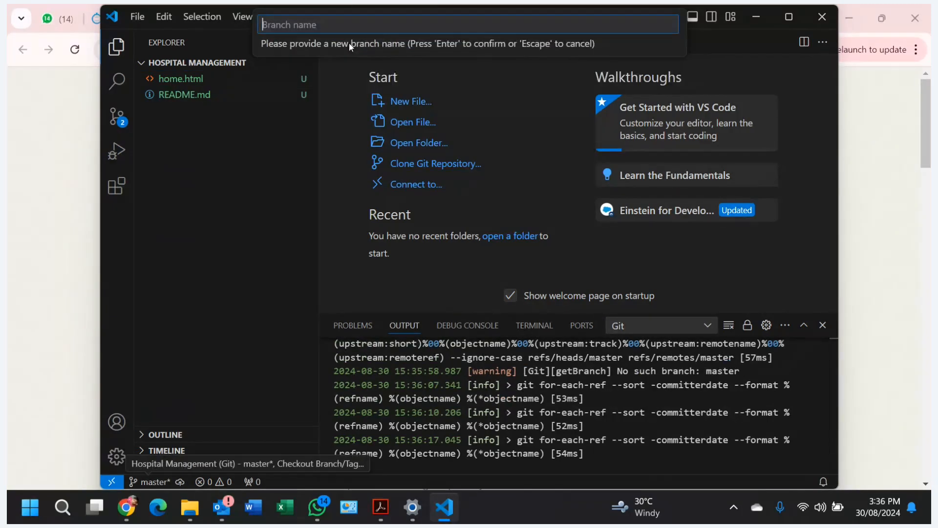
type("test")
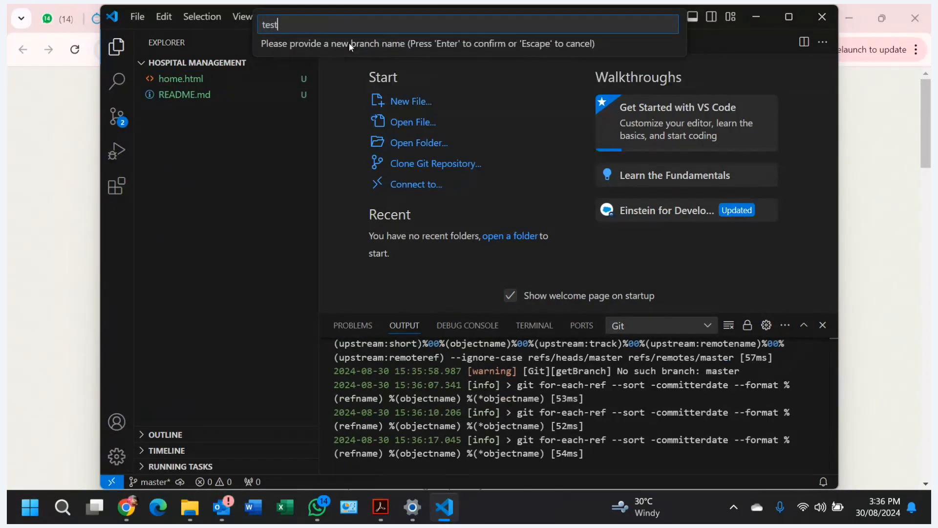
type("1")
key("Return")
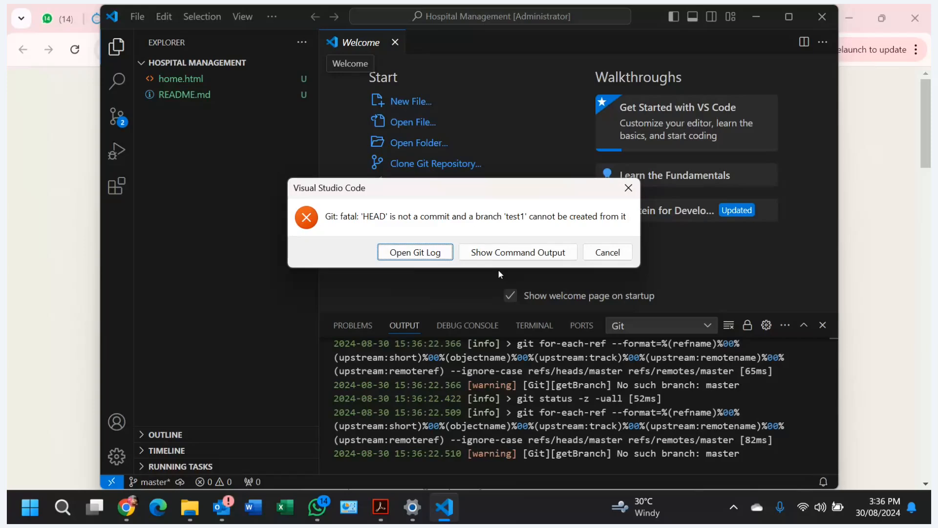
Step: Switch to File Explorer, and examine the contents of the Training, Devops and Hospital Management folders
left_click(190, 506)
left_click(300, 464)
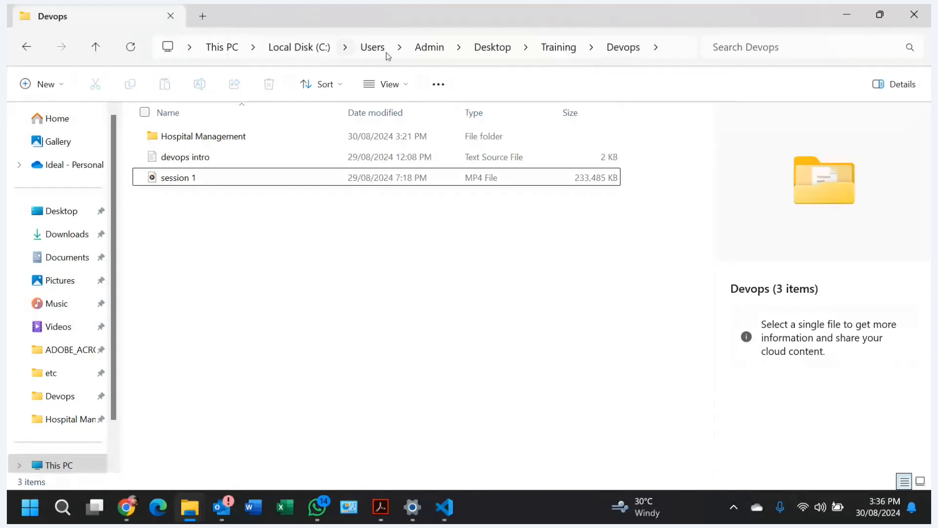
left_click(211, 139)
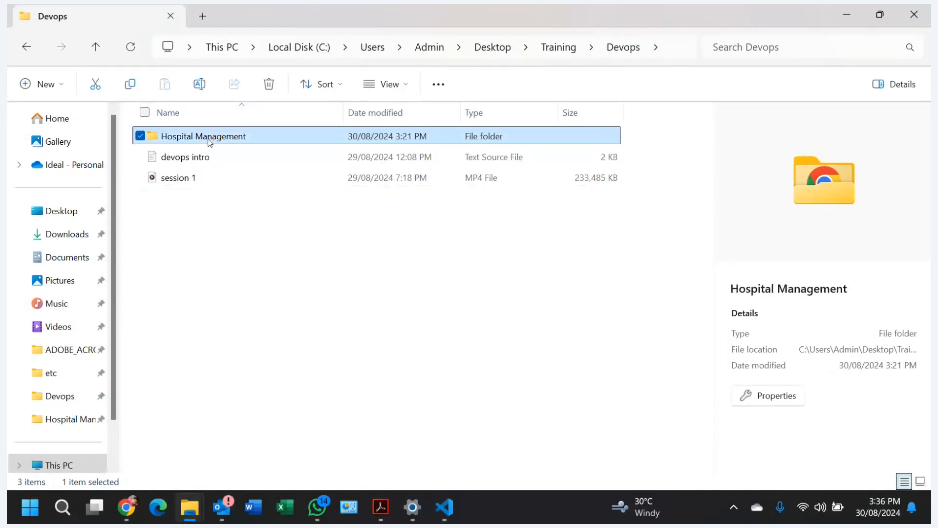
left_click(22, 46)
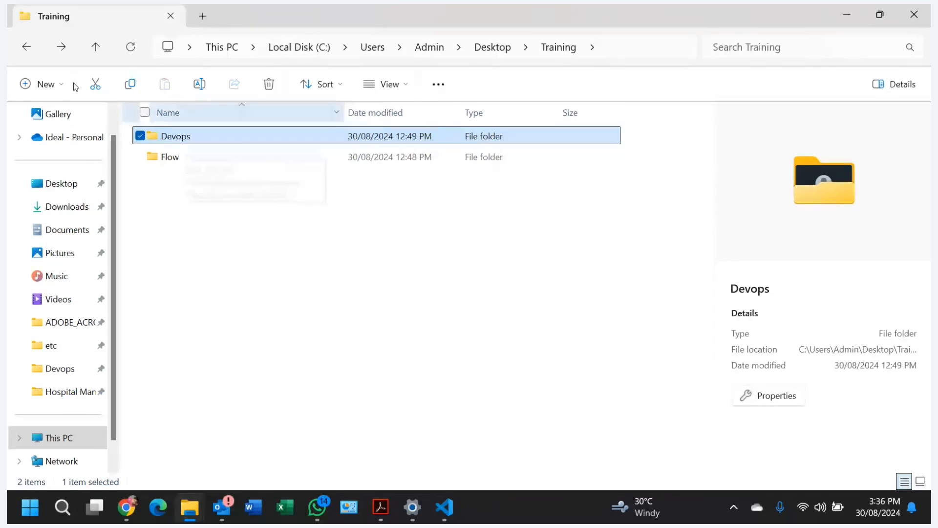
left_click(22, 46)
double_click(186, 139)
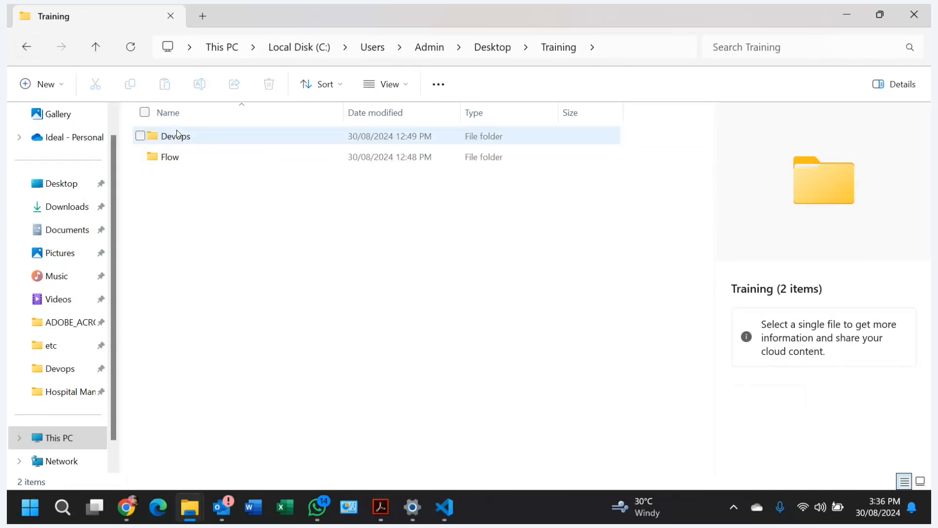
double_click(185, 139)
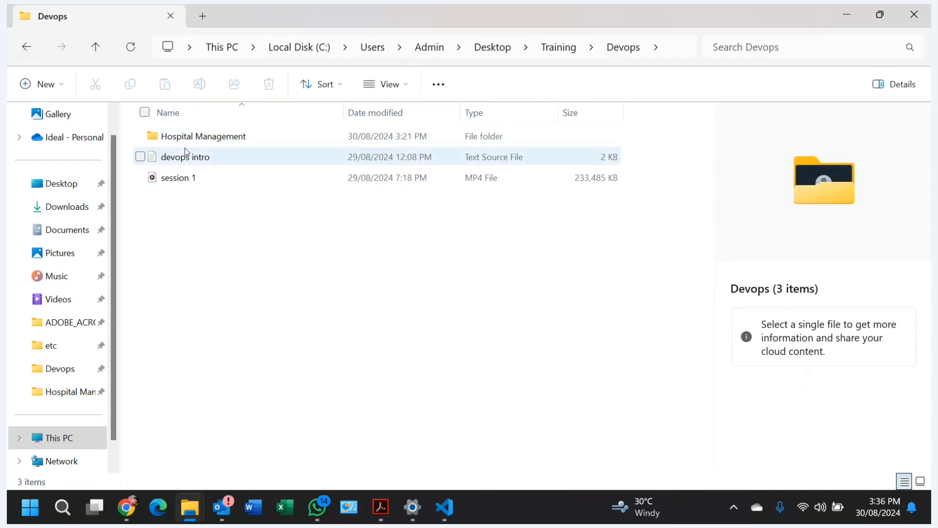
double_click(186, 137)
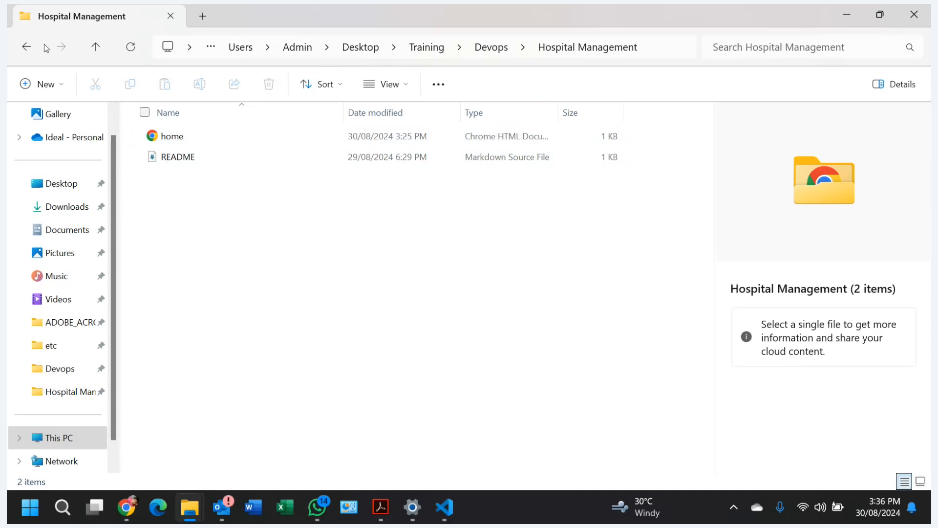
left_click(27, 47)
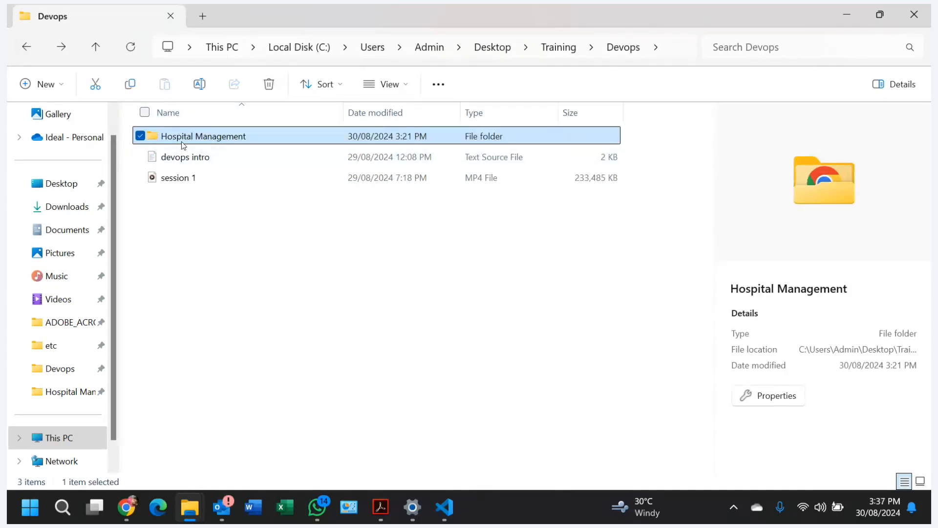
Step: Switch to Visual Studio Code, open home.html in place of the Welcome page, and select all of its code
mouse_move(183, 145)
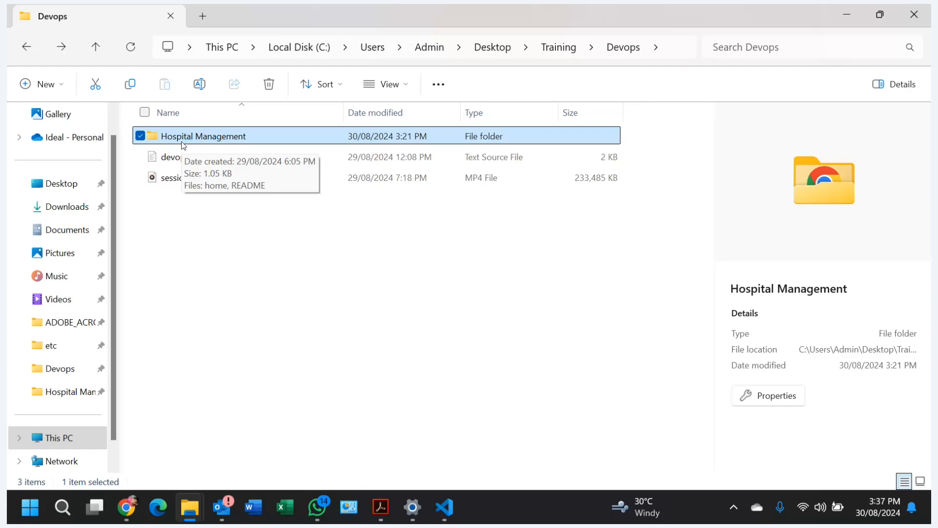
left_click(853, 20)
left_click(617, 191)
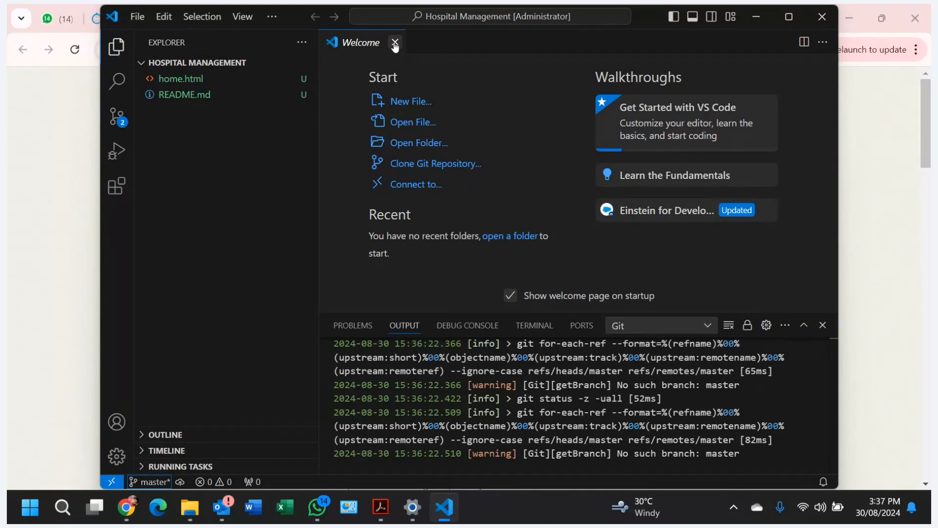
left_click(205, 78)
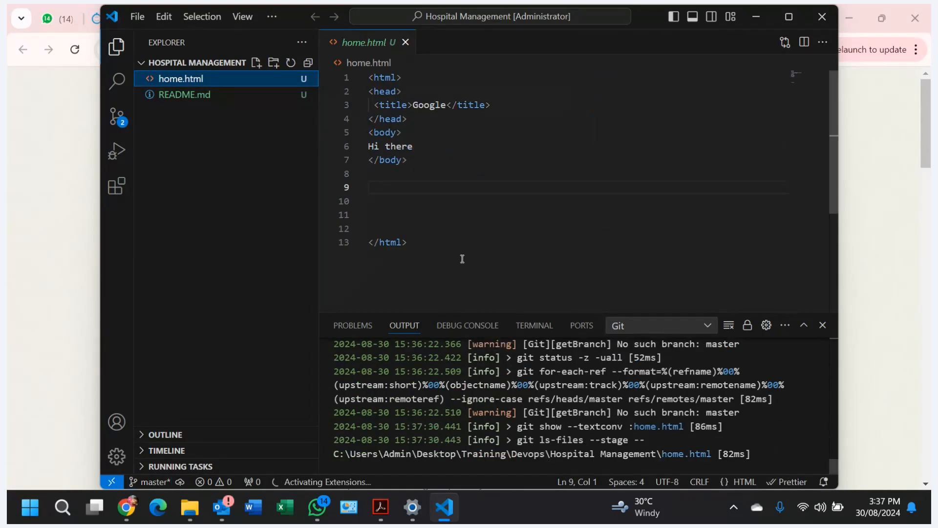
key("ctrl+a")
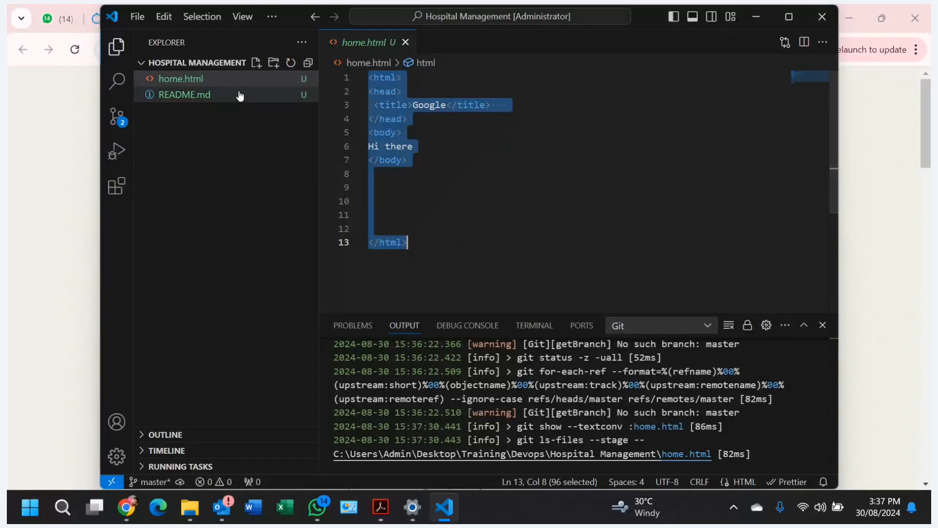
left_click(113, 49)
left_click(113, 49)
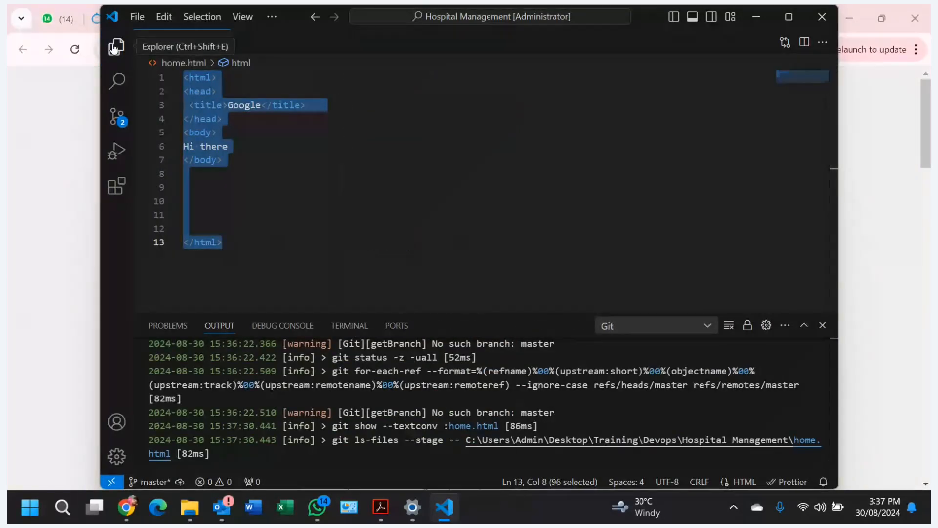
left_click(113, 49)
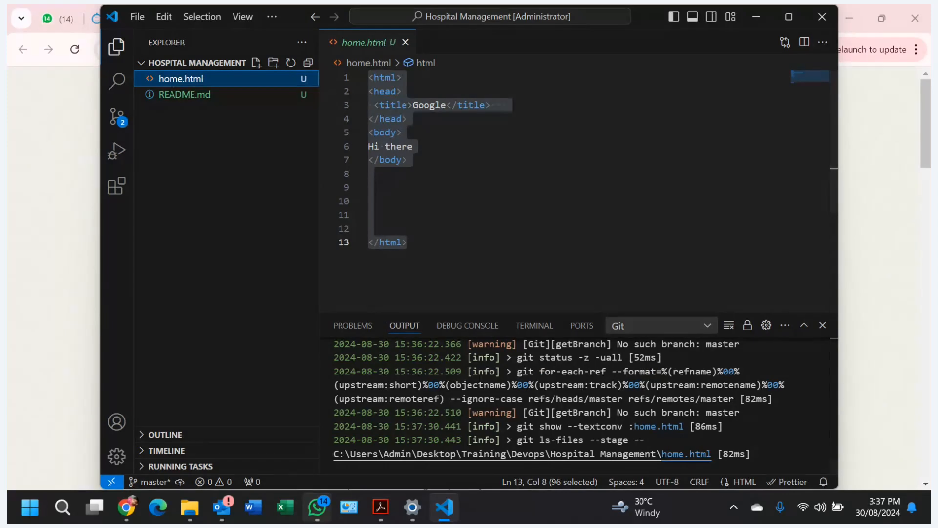
Step: Switch to File Explorer and cut the home file from the Hospital Management folder
left_click(190, 507)
left_click(243, 220)
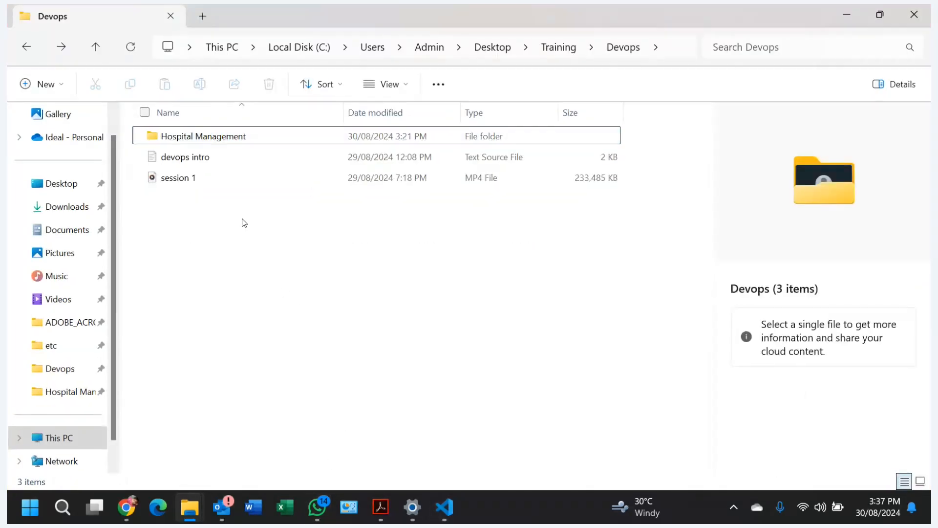
double_click(199, 139)
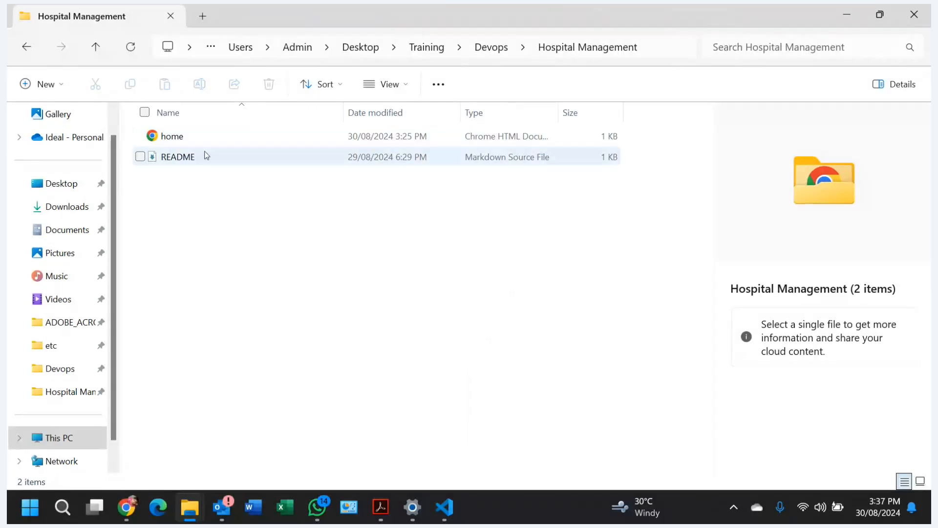
left_click(25, 45)
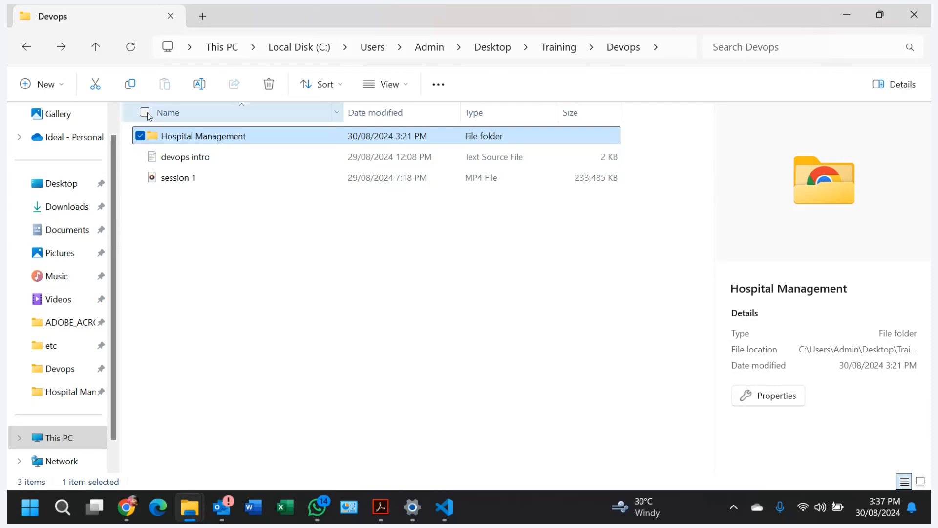
double_click(197, 136)
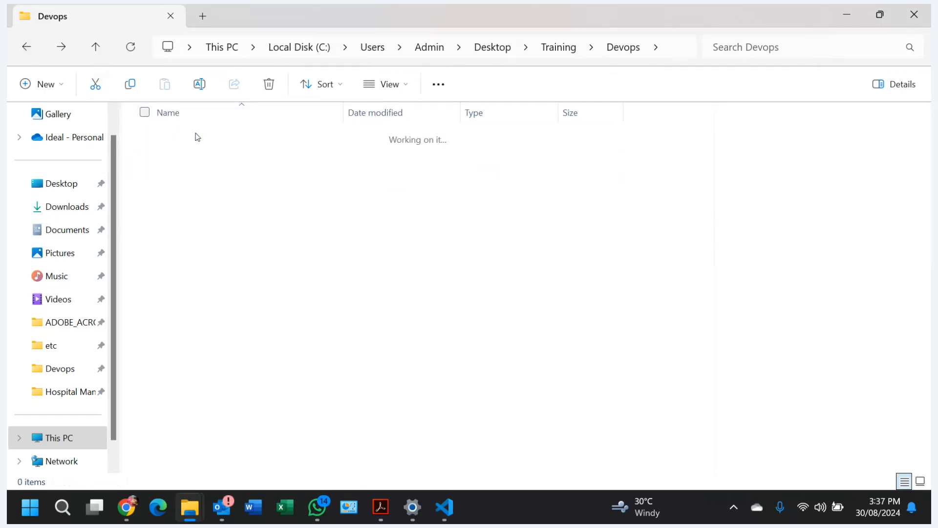
right_click(181, 138)
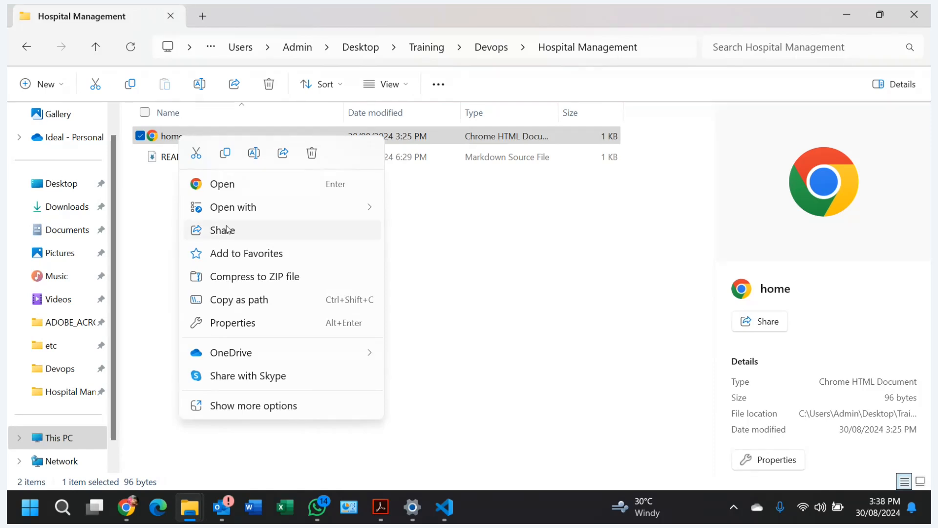
mouse_move(218, 211)
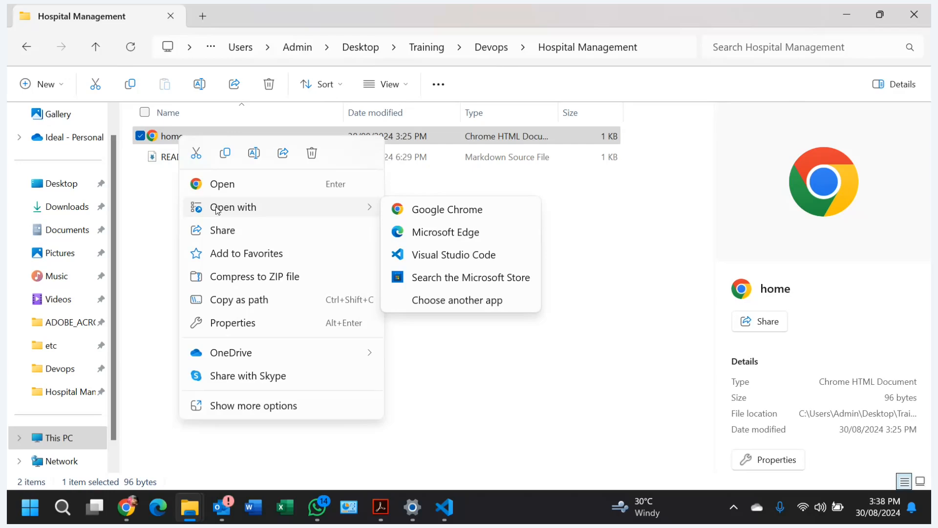
left_click(197, 152)
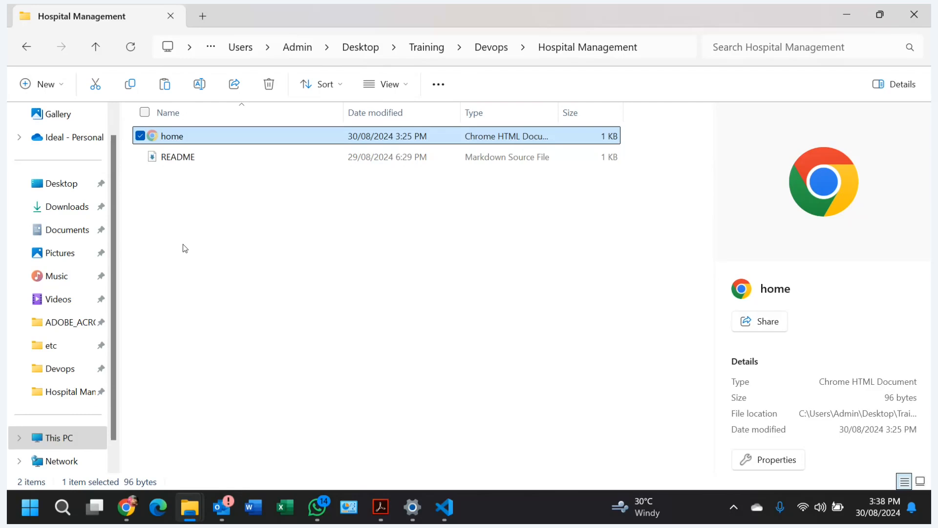
Step: Delete the Hospital Management folder from Devops, closing Visual Studio Code to release the folder and retrying the deletion
left_click(27, 46)
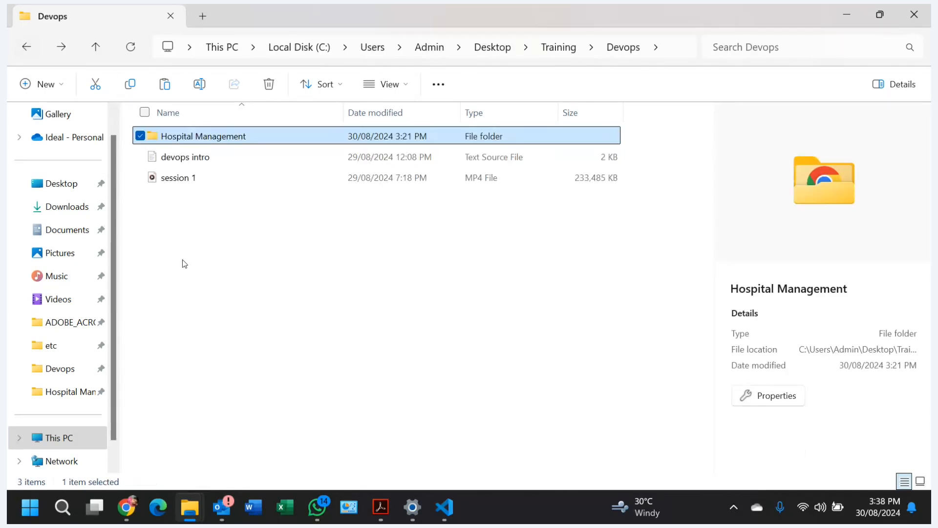
mouse_move(186, 138)
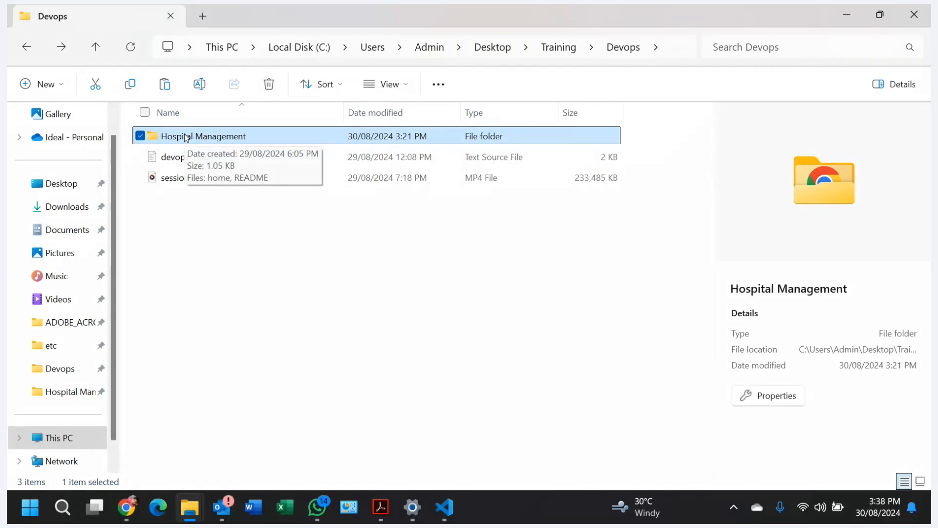
right_click(186, 137)
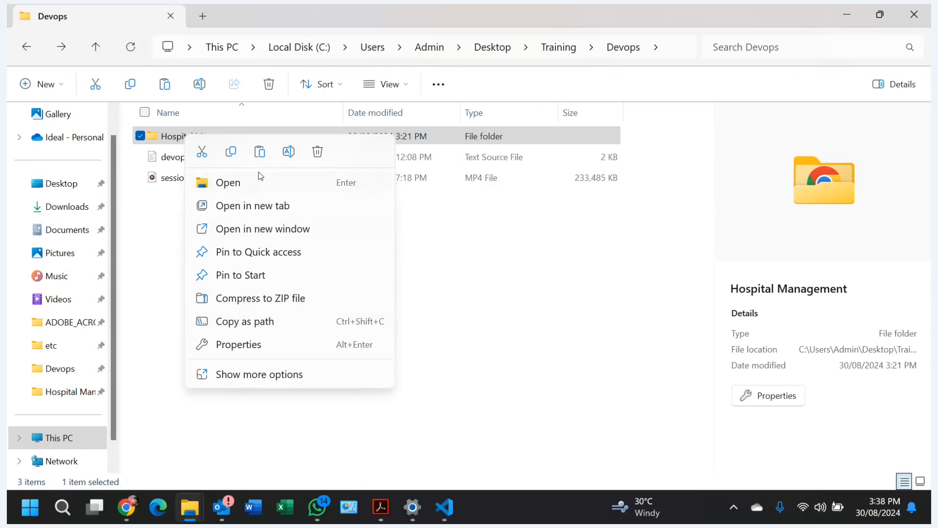
left_click(318, 152)
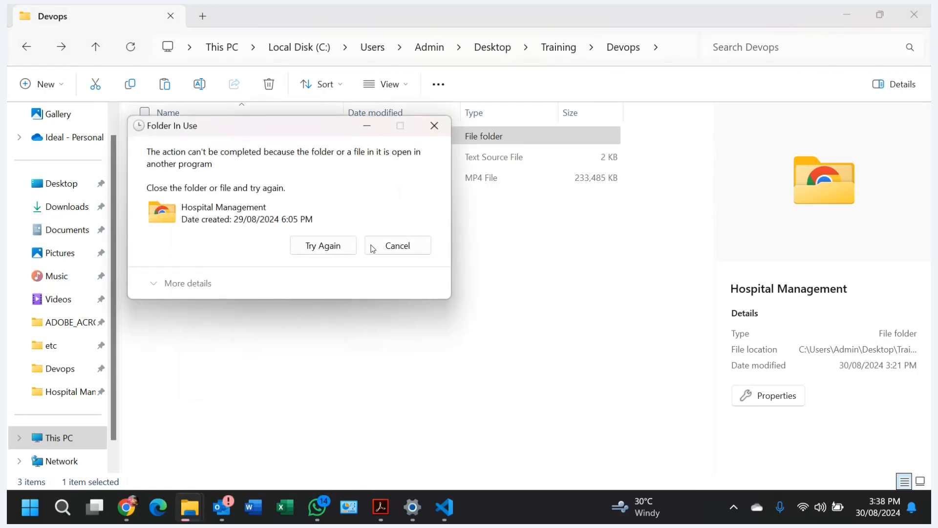
left_click(330, 248)
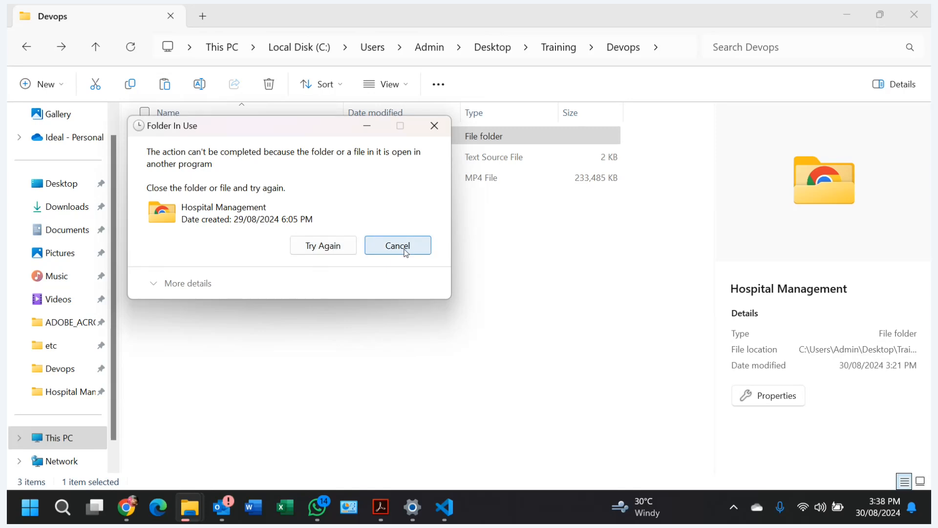
left_click(445, 507)
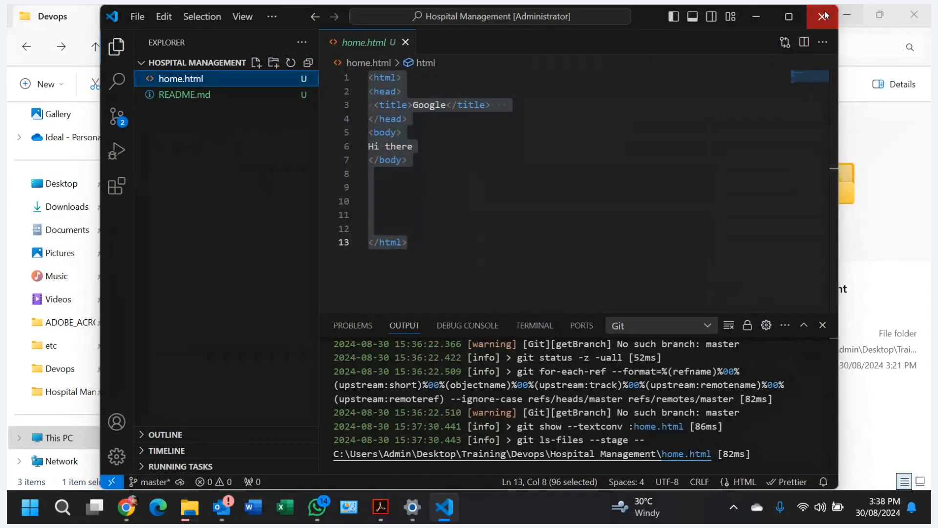
left_click(825, 15)
left_click(320, 244)
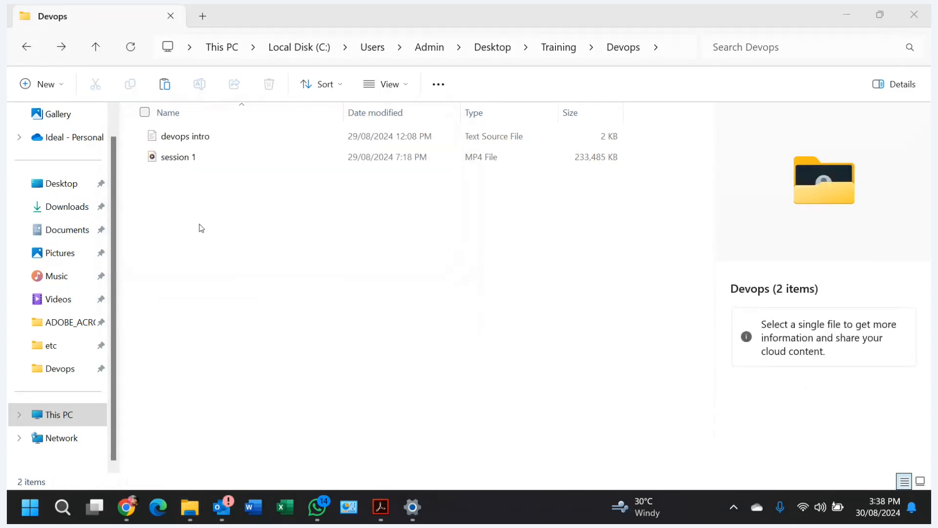
Step: Try to paste the cut home file into the Devops folder, and cancel the move
right_click(157, 237)
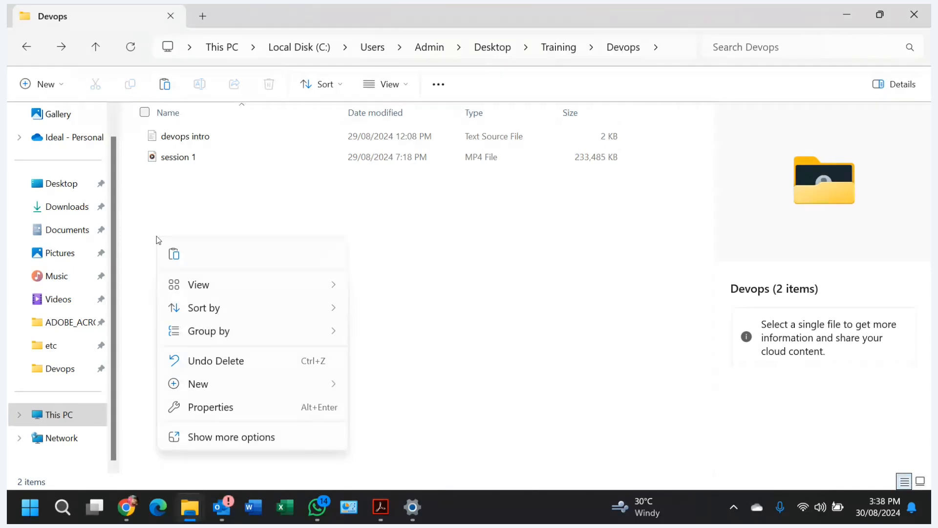
key("ctrl+v")
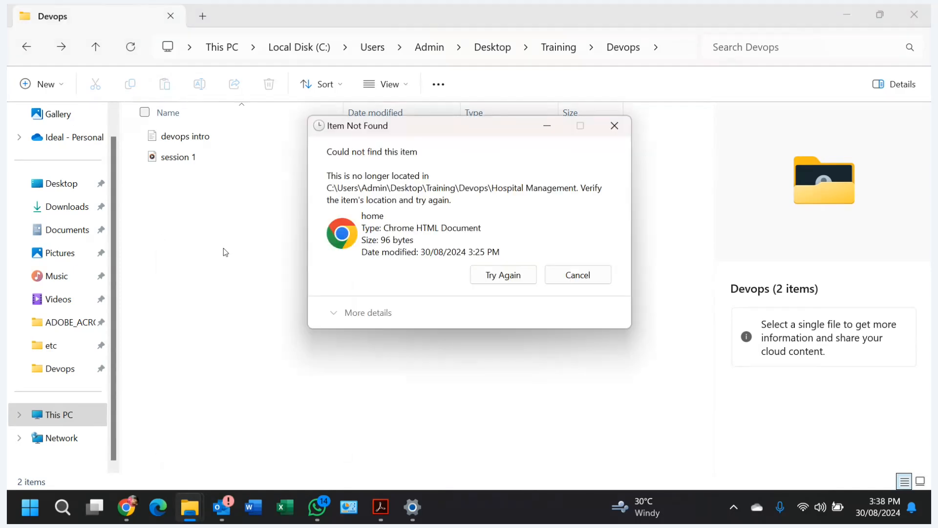
left_click(496, 275)
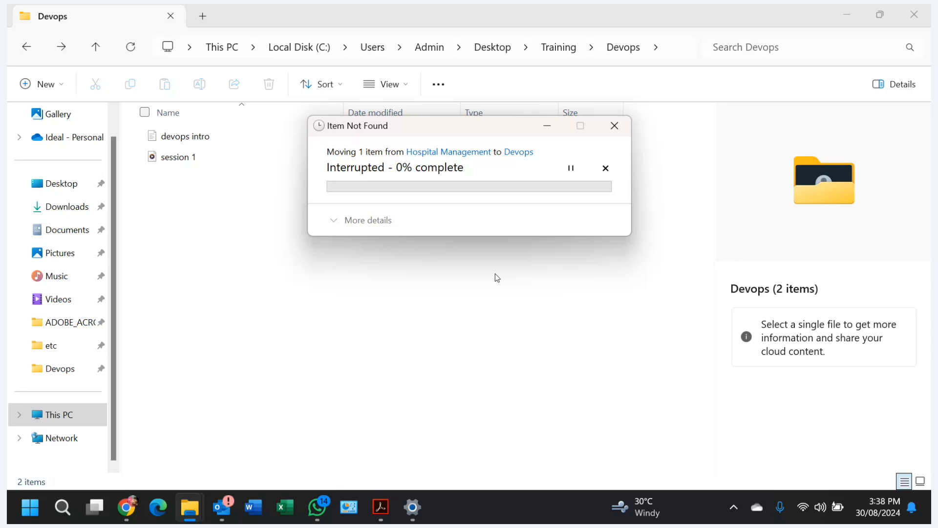
left_click(615, 126)
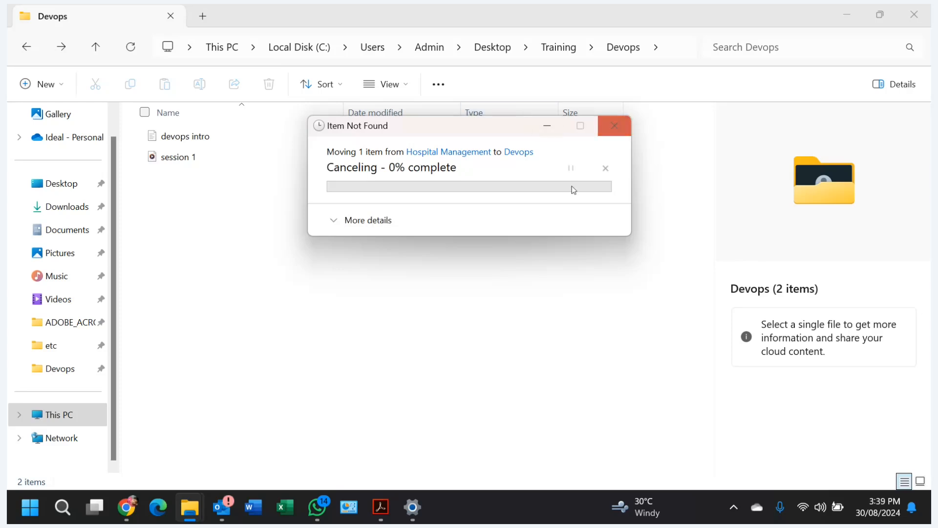
mouse_move(375, 507)
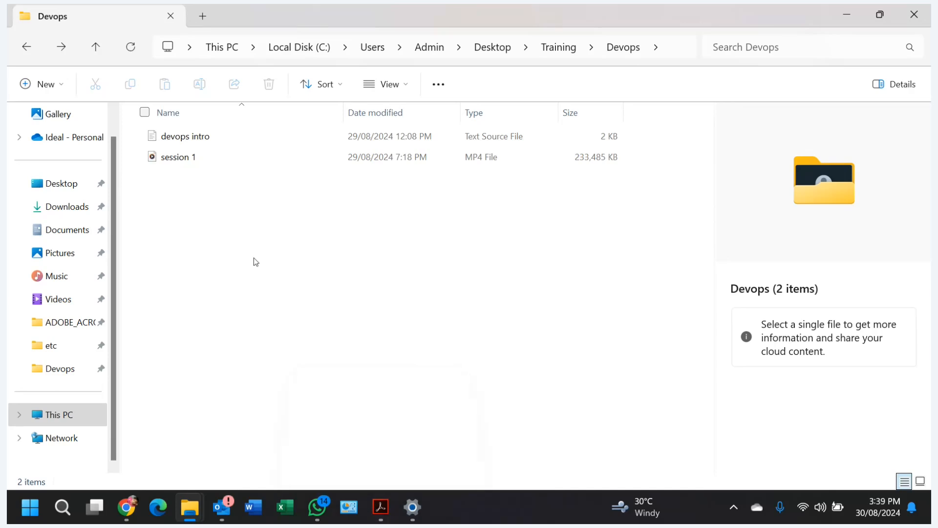
right_click(212, 224)
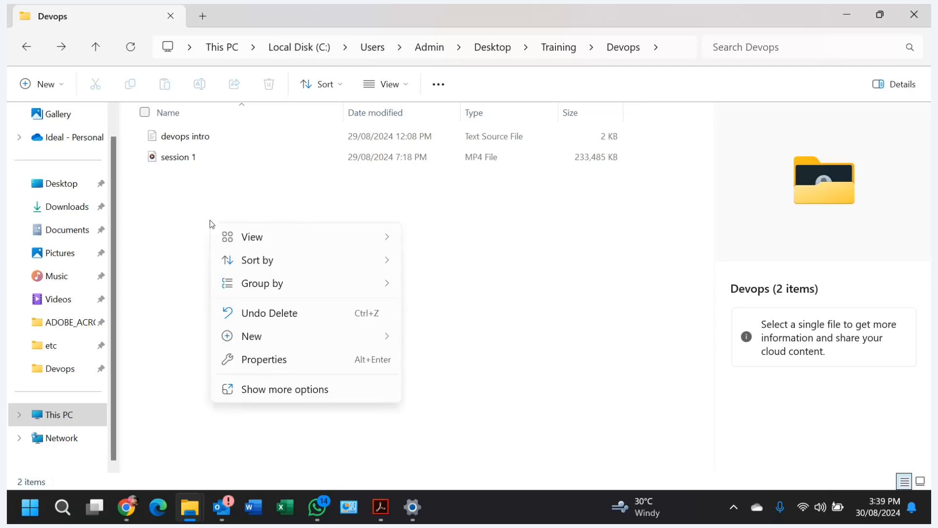
left_click(211, 224)
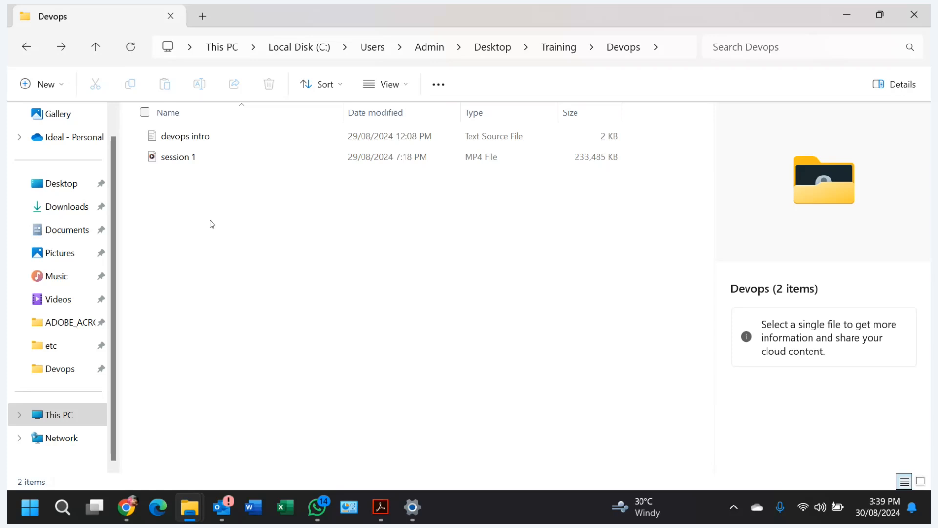
key("alt+Tab")
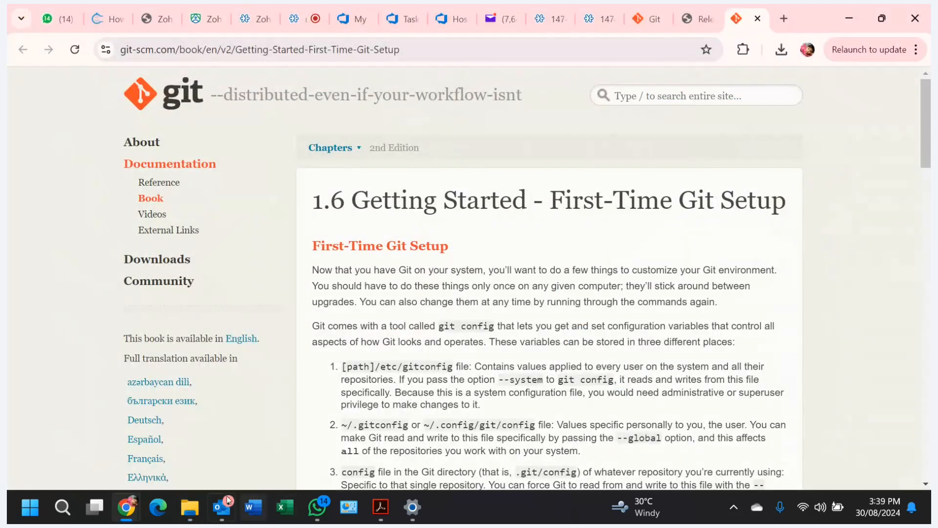
left_click(189, 507)
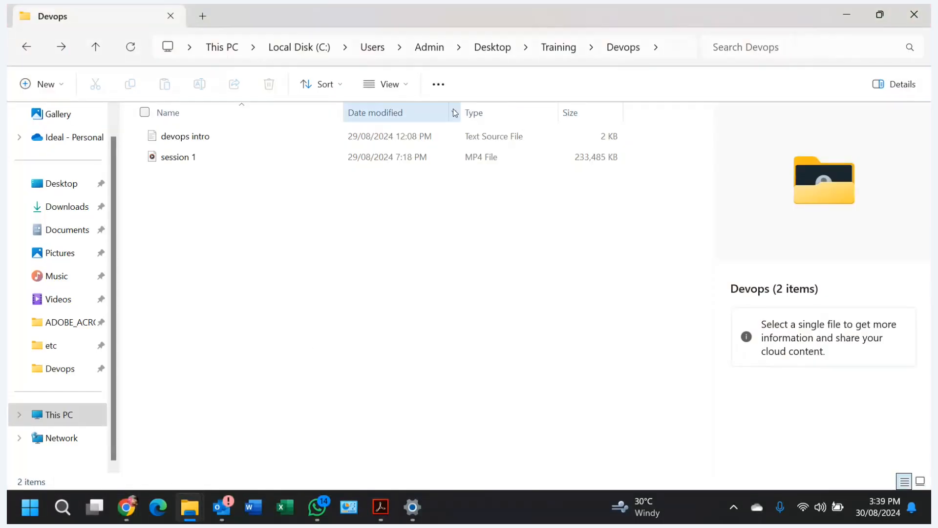
Step: Switch to Azure DevOps in Chrome, review the "Create a project" task, and open the Hospital Management repository's files
key("alt+Tab")
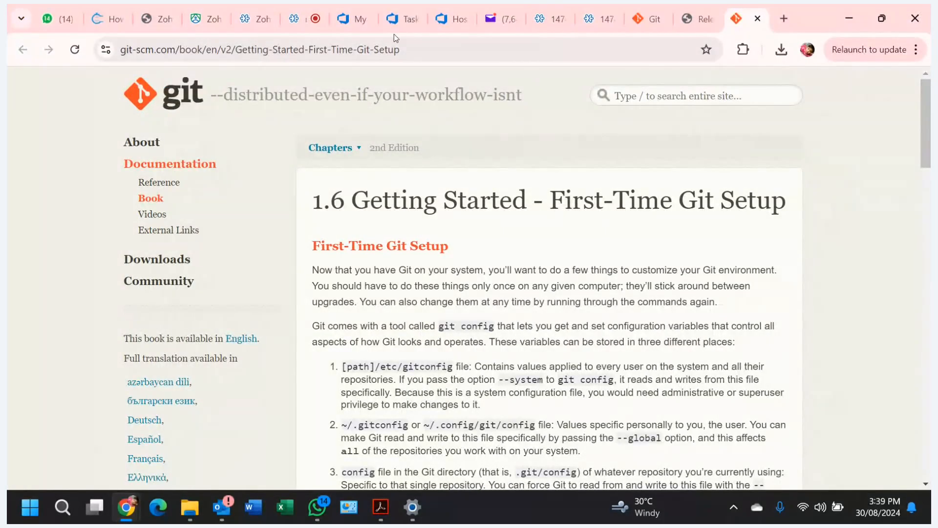
left_click(353, 19)
left_click(399, 18)
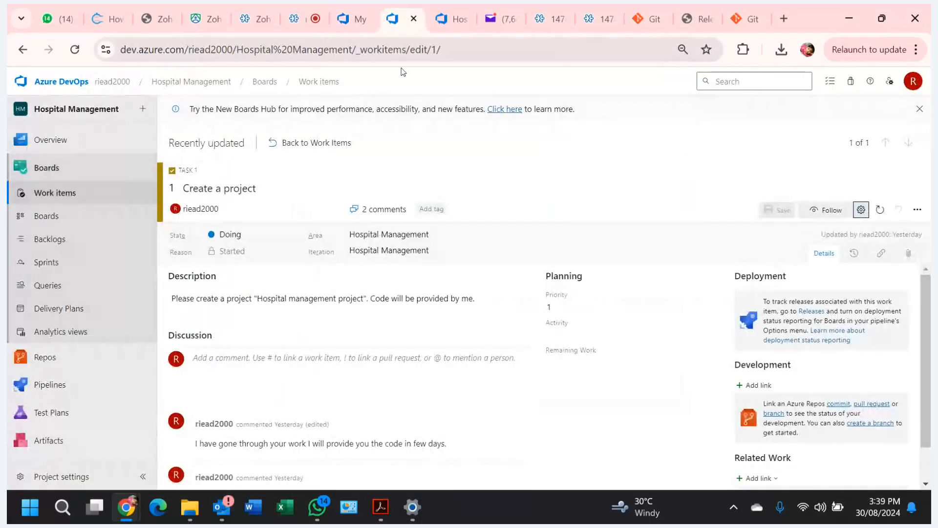
scroll(367, 354, "down", 1)
scroll(366, 354, "up", 1)
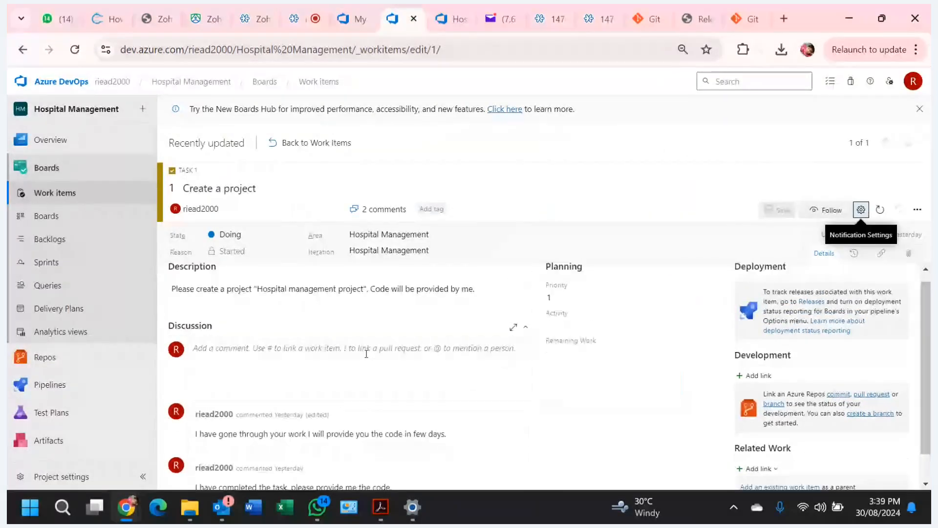
scroll(366, 353, "down", 1)
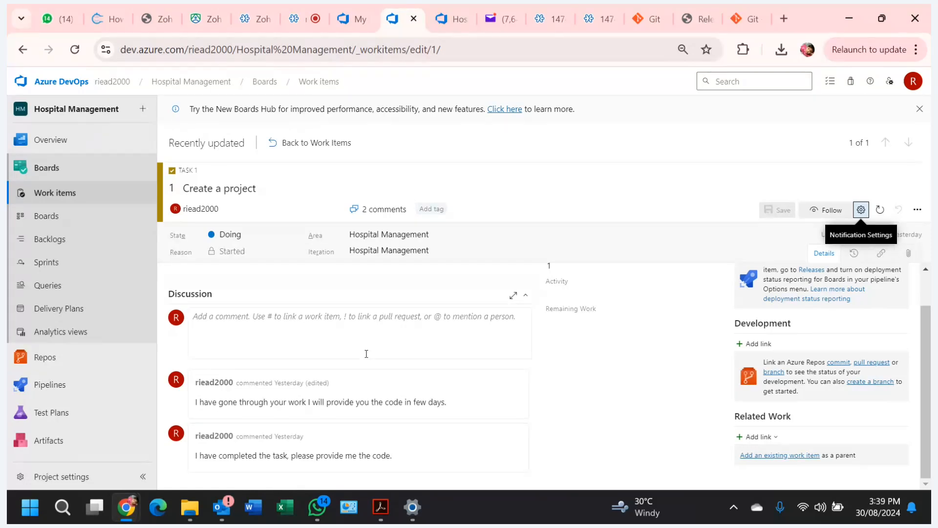
left_click(47, 356)
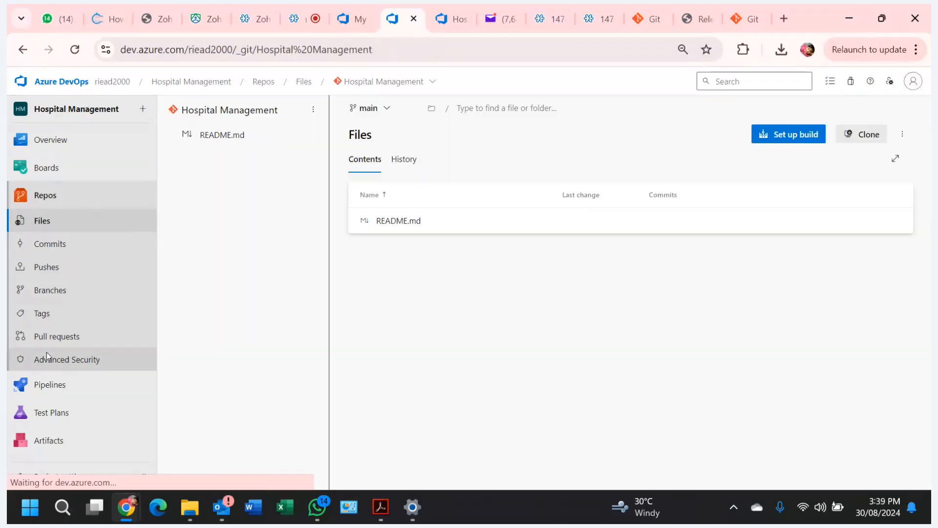
left_click(190, 507)
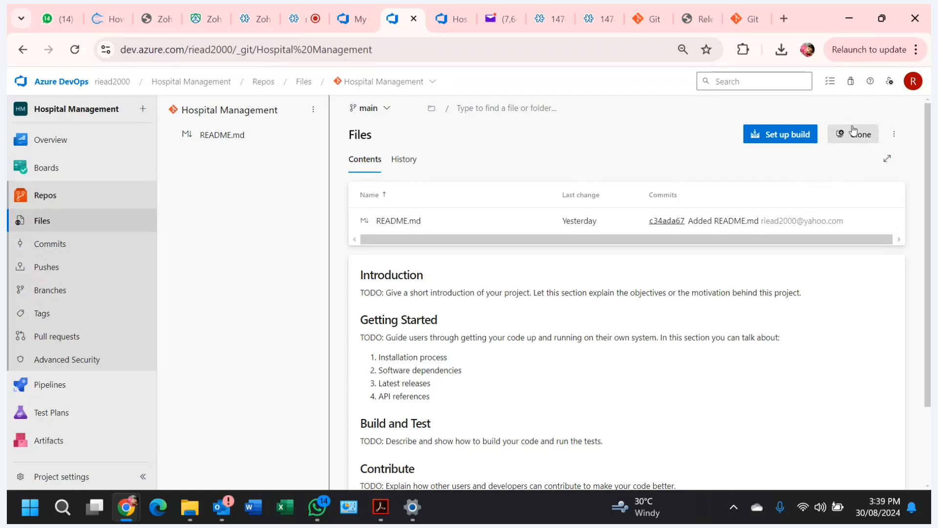
Step: Clone the Hospital Management repository in VS Code into Desktop > Training > Devops, and open the cloned repository
left_click(853, 131)
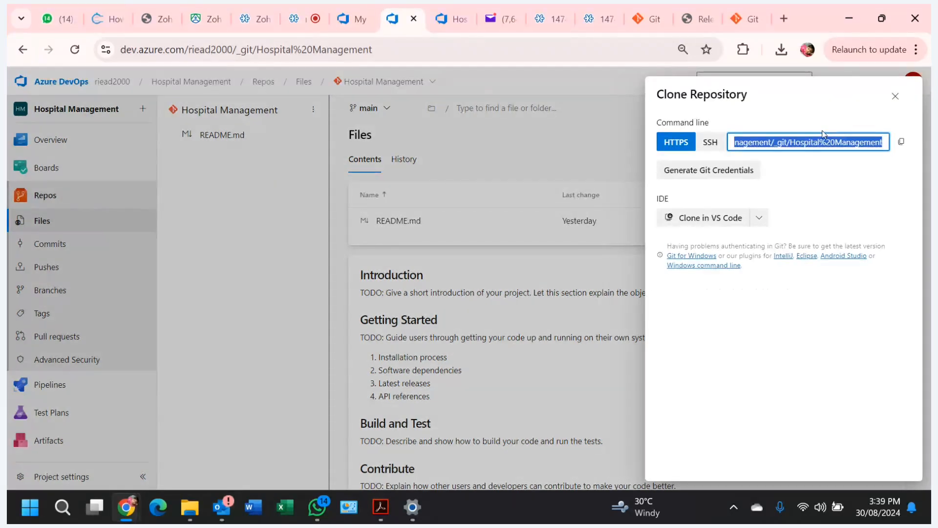
left_click(715, 220)
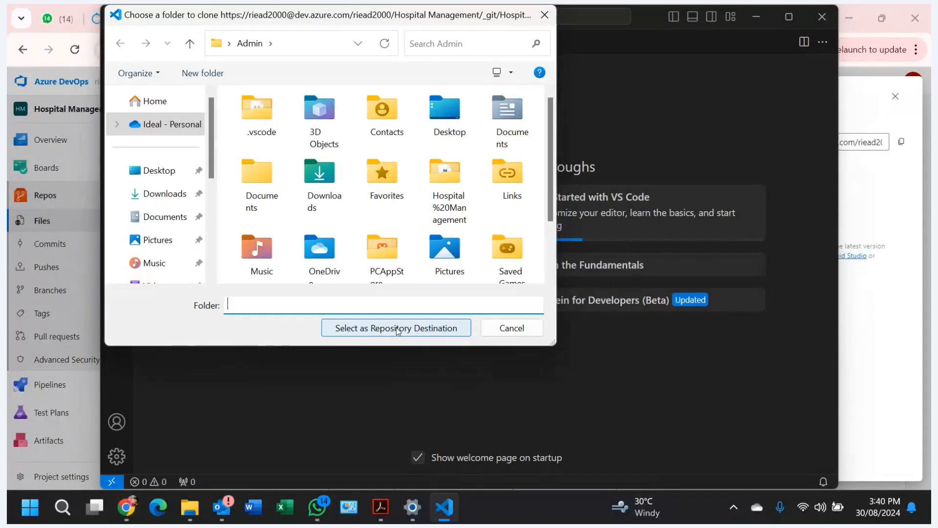
left_click(157, 170)
double_click(250, 122)
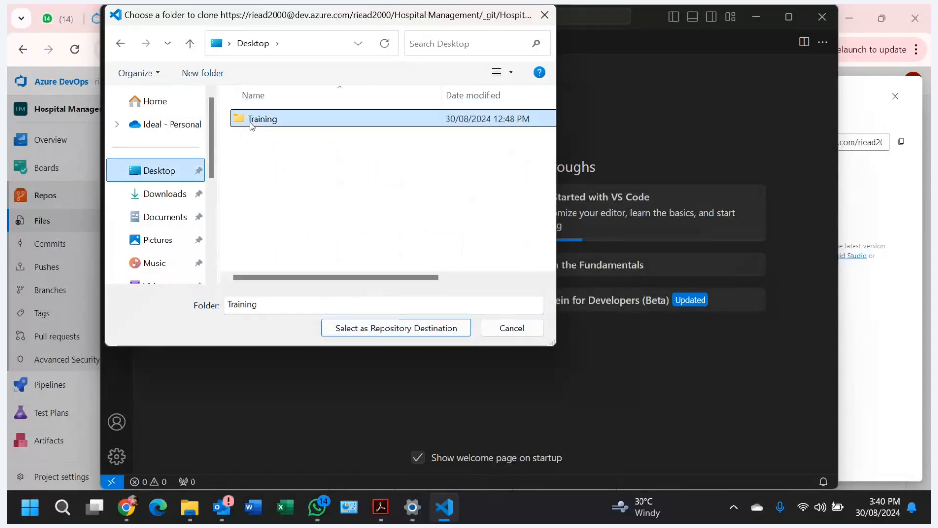
double_click(250, 123)
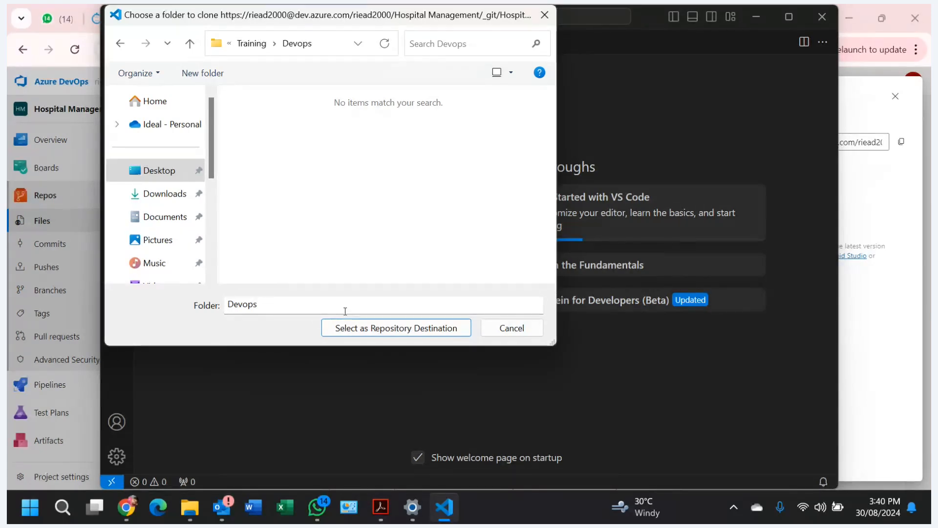
left_click(364, 328)
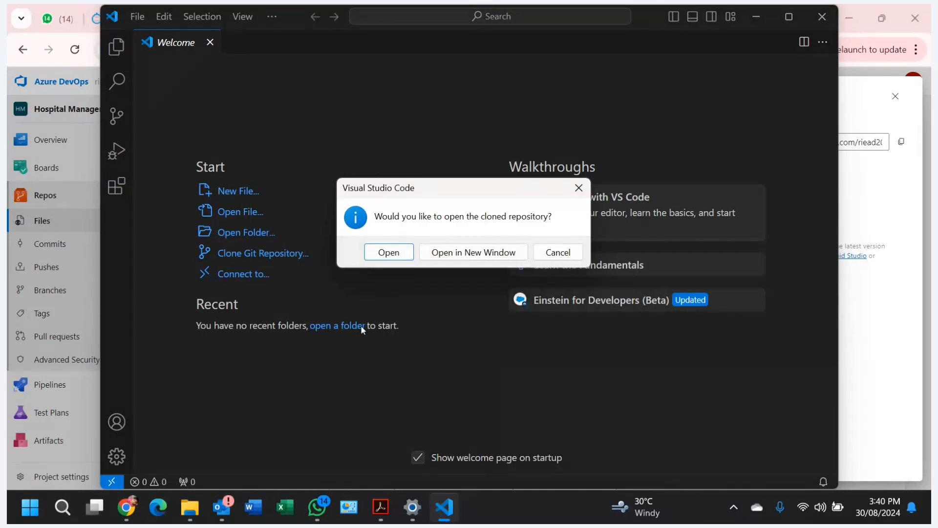
left_click(387, 252)
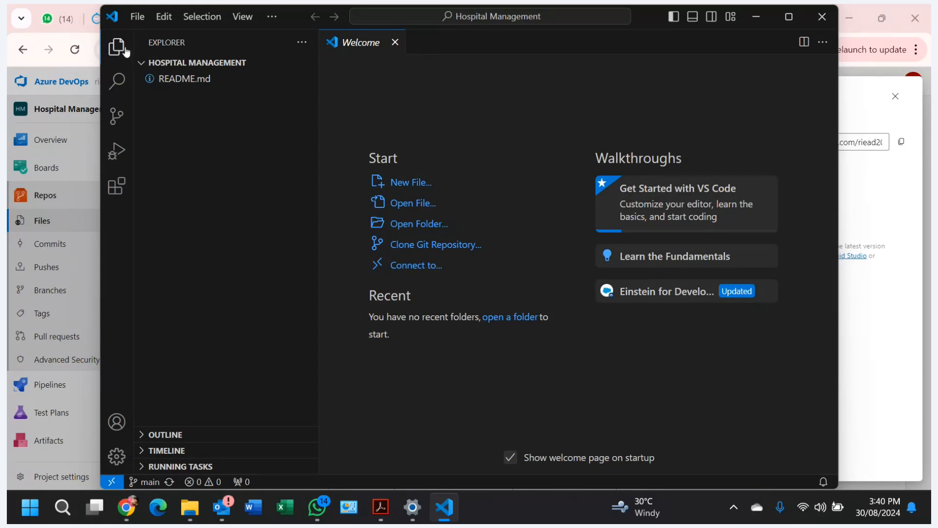
Step: Open README.md from the cloned repository to view its contents, keeping the file explorer in view
left_click(167, 82)
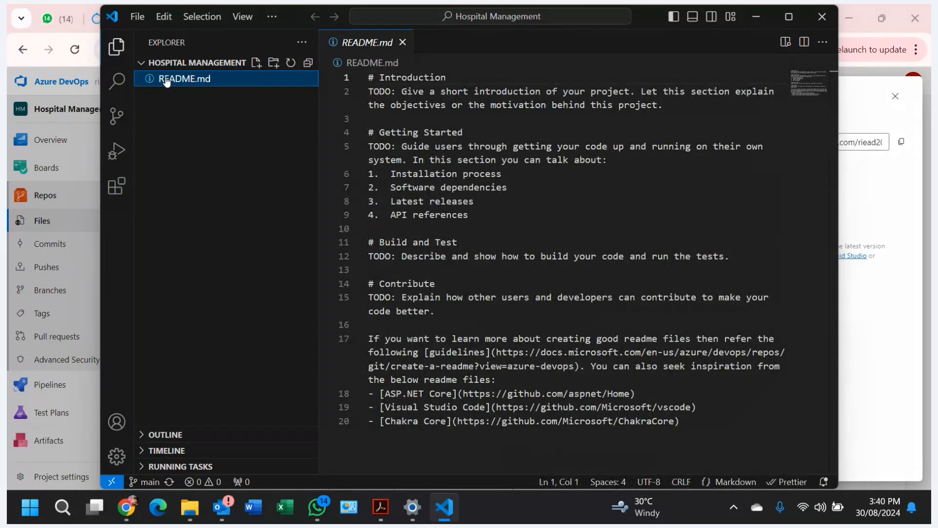
key("ctrl+b")
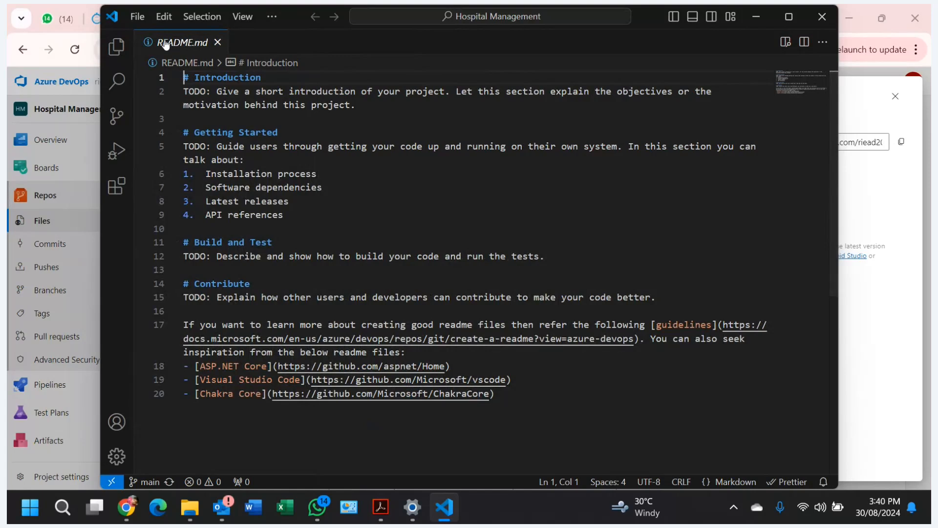
left_click(113, 46)
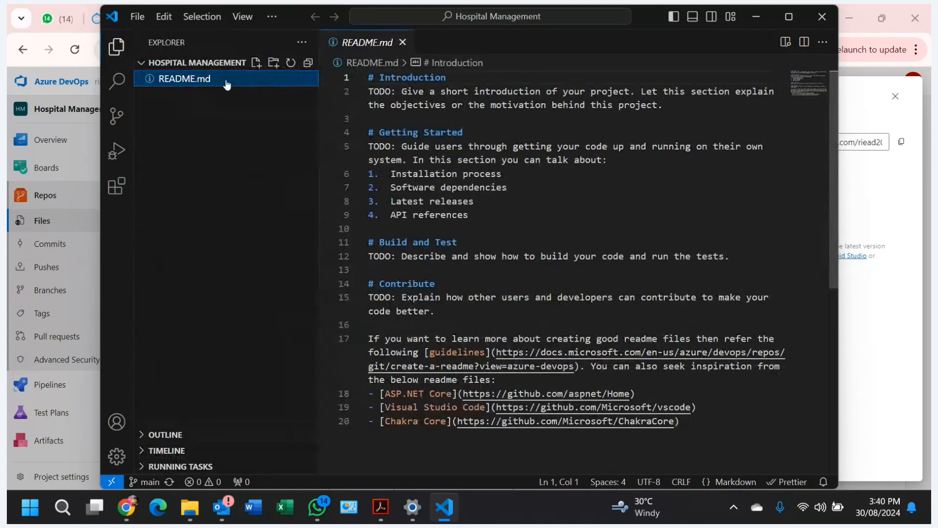
Step: Create a new file named home.html in the root of the Hospital Management folder
left_click(273, 64)
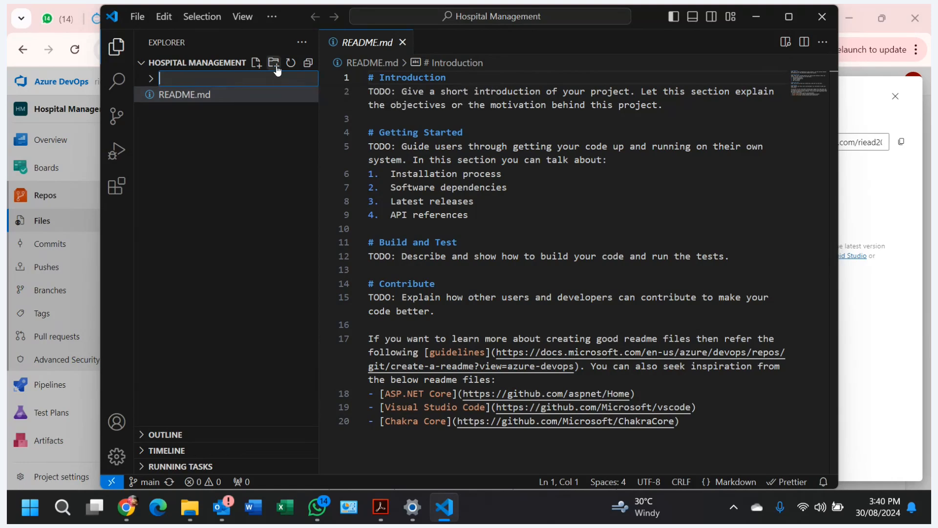
left_click(212, 92)
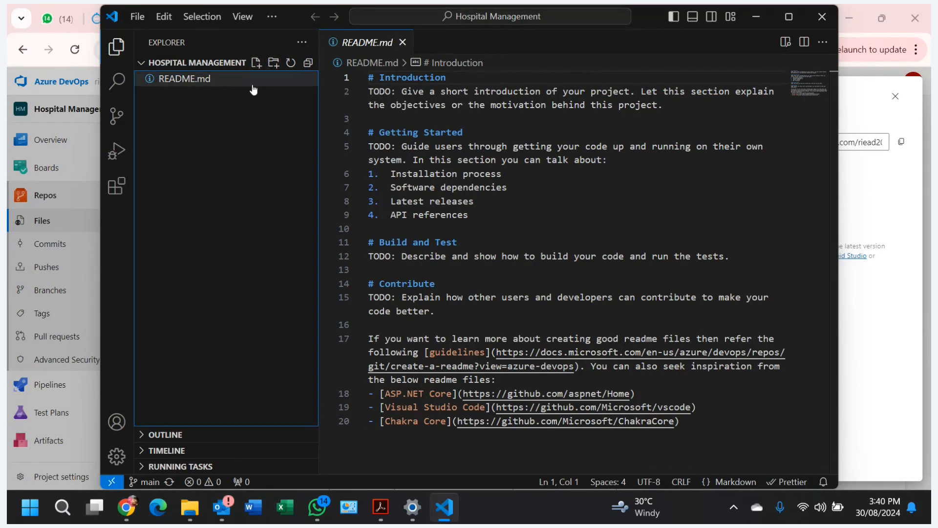
left_click(256, 63)
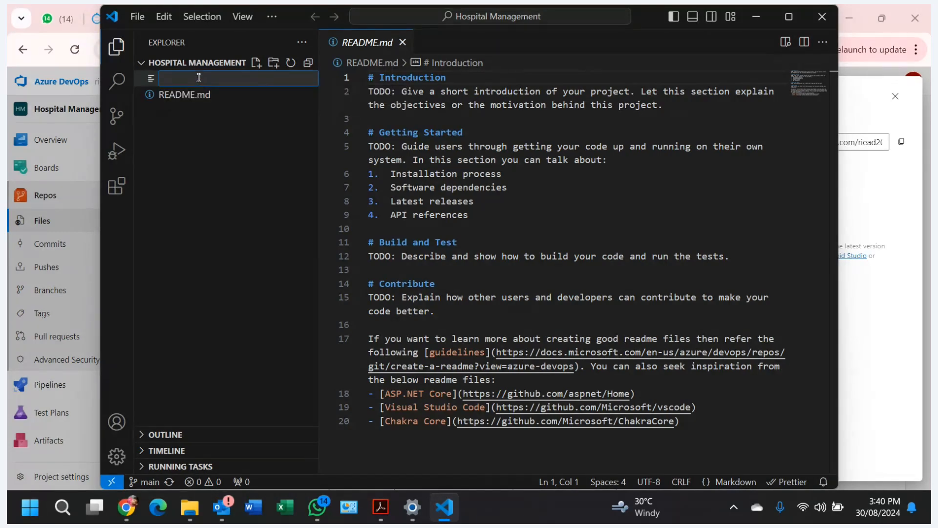
type("home.")
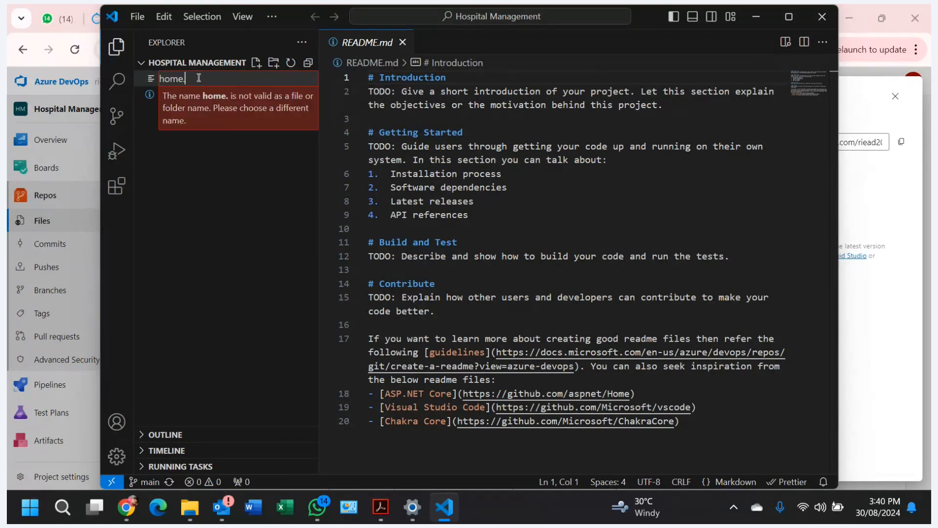
type("html")
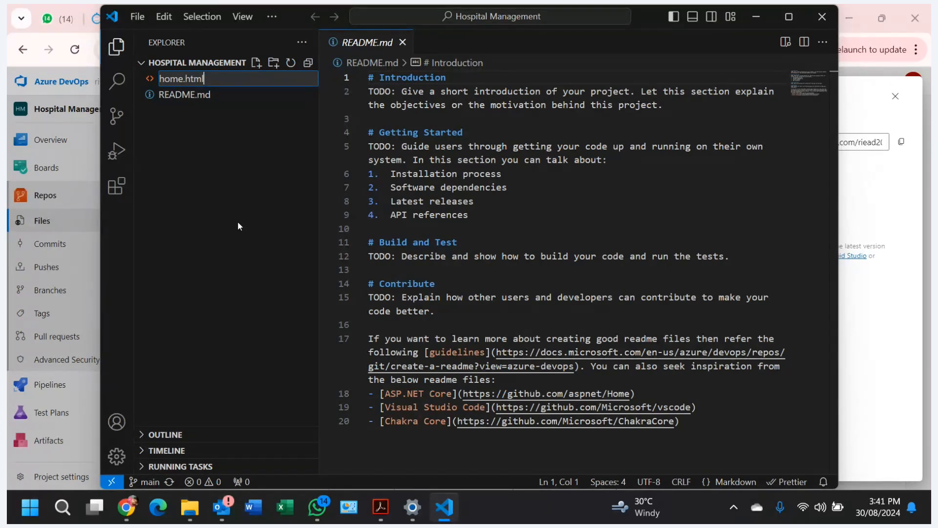
key("Return")
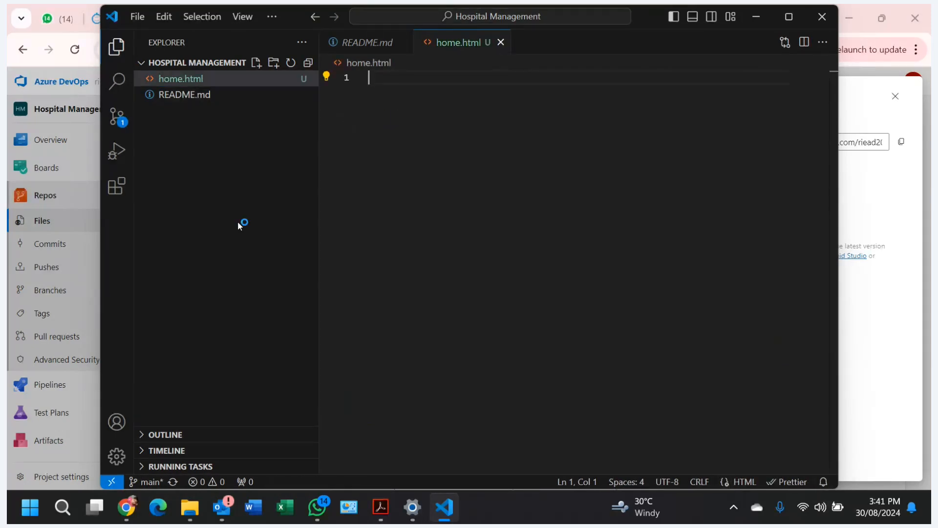
Step: Insert an html element in home.html with several blank lines between its opening and closing tags
type("hot")
key("BackSpace")
key("BackSpace")
type("tm")
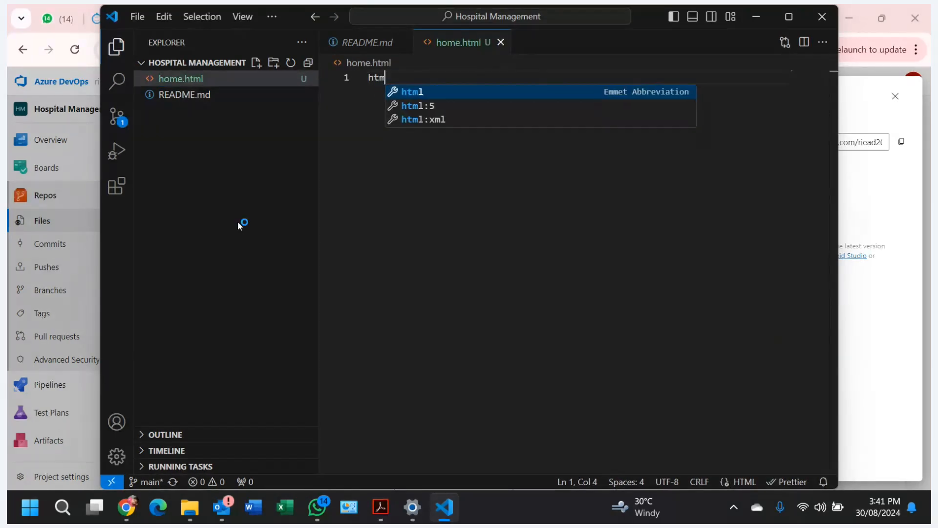
key("Return")
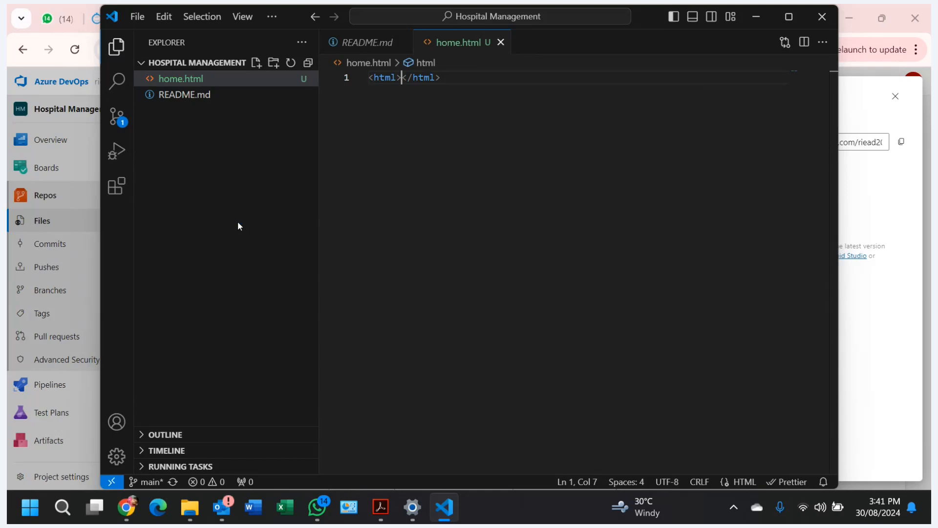
key("Return")
key("Return")
key("Return")
key("Return")
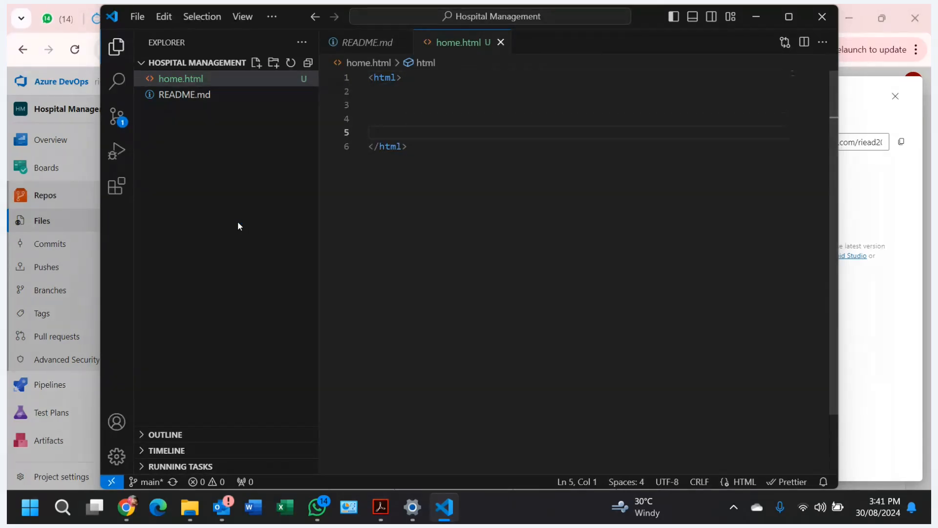
Step: Add head and body elements inside the html element, with blank lines within each
left_click(382, 93)
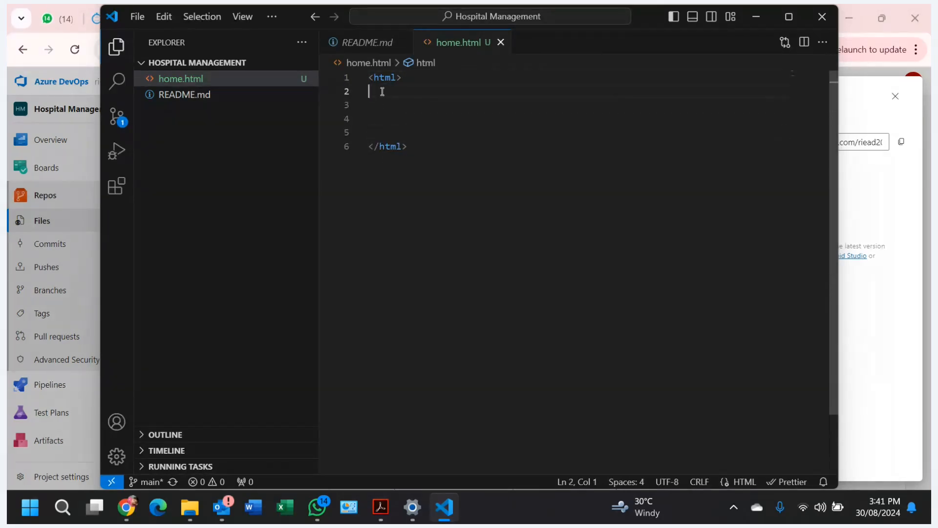
type("head")
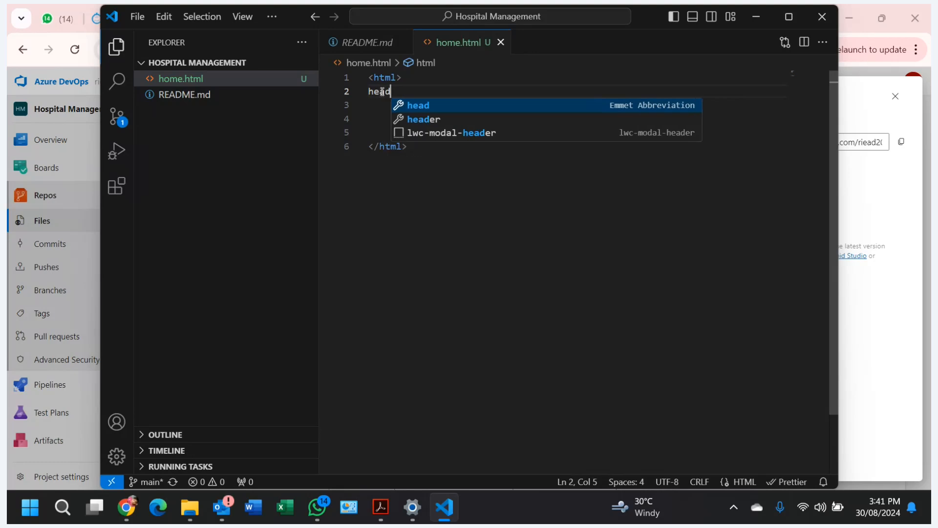
key("Tab")
key("Return")
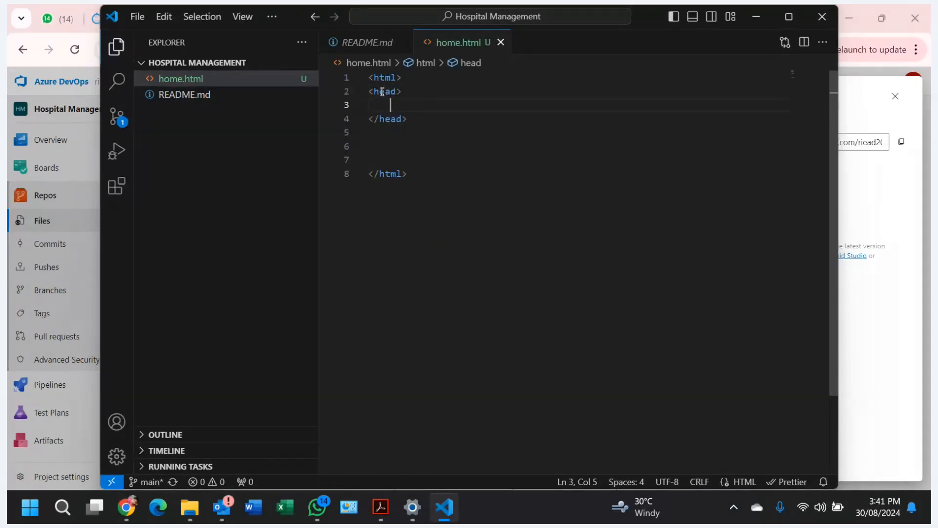
left_click(380, 136)
type("body")
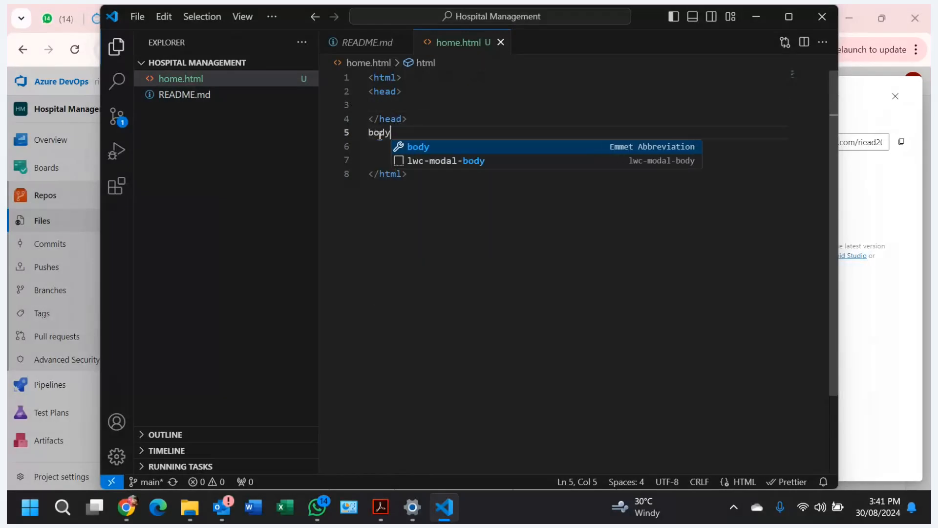
key("Return")
key("Return")
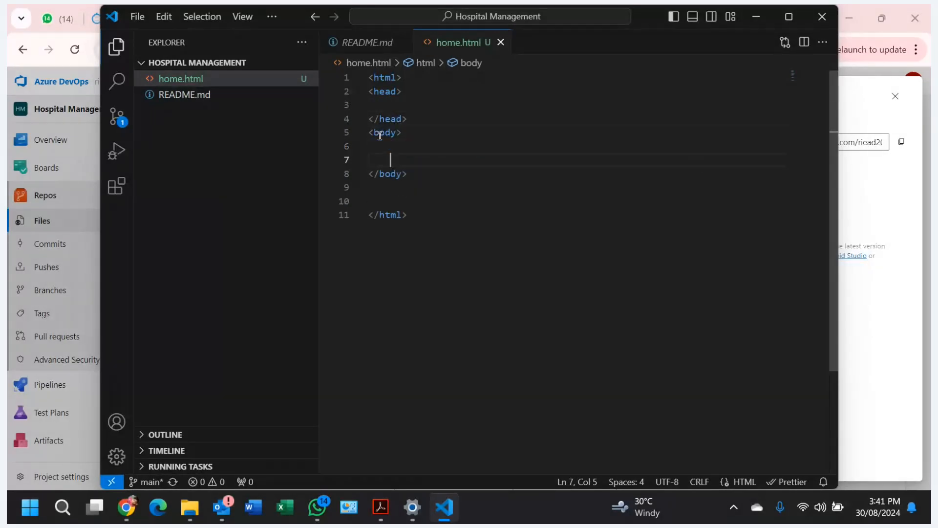
Step: Enter the text "Google" inside the head element and "Hi there" inside the body element
key("Up")
left_click(392, 99)
type("Google")
left_click(386, 147)
type("Hi there")
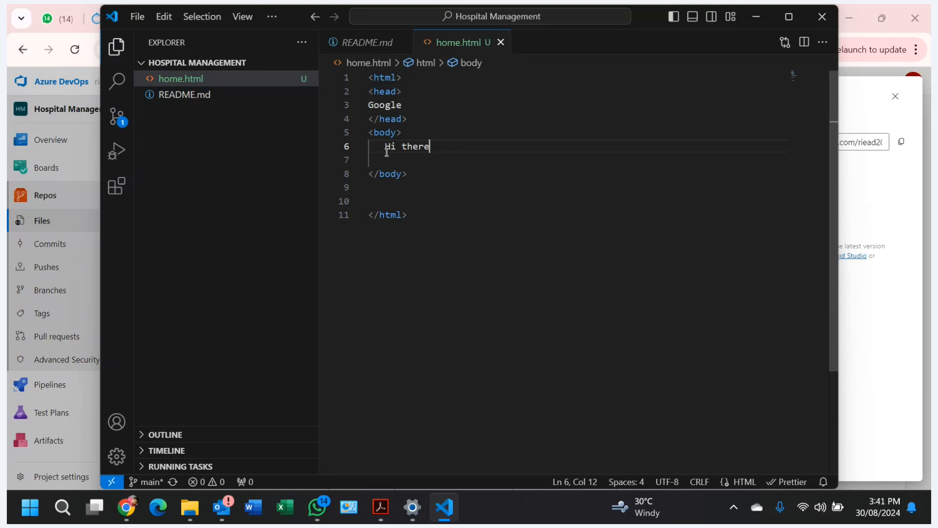
left_click(460, 386)
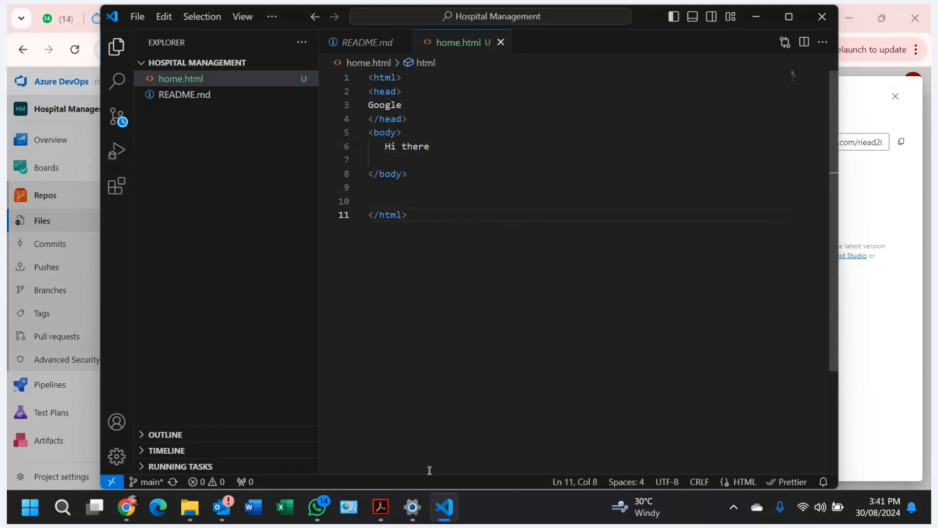
Step: Insert a title element in front of the word "Google" in the head section
mouse_move(388, 216)
left_click(419, 104)
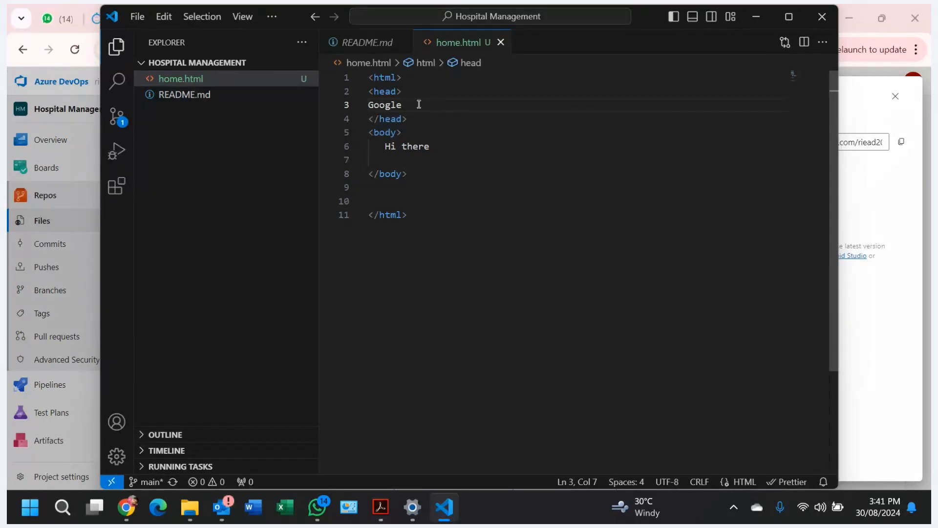
key("Left")
key("Left")
key("Left")
key("Left")
key("Left")
key("Left")
type("title")
key("BackSpace")
type(">")
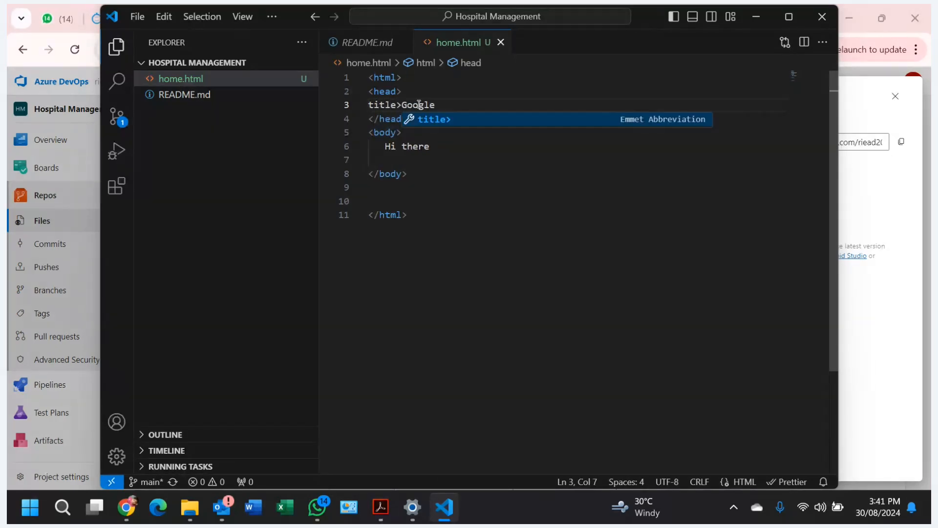
key("Tab")
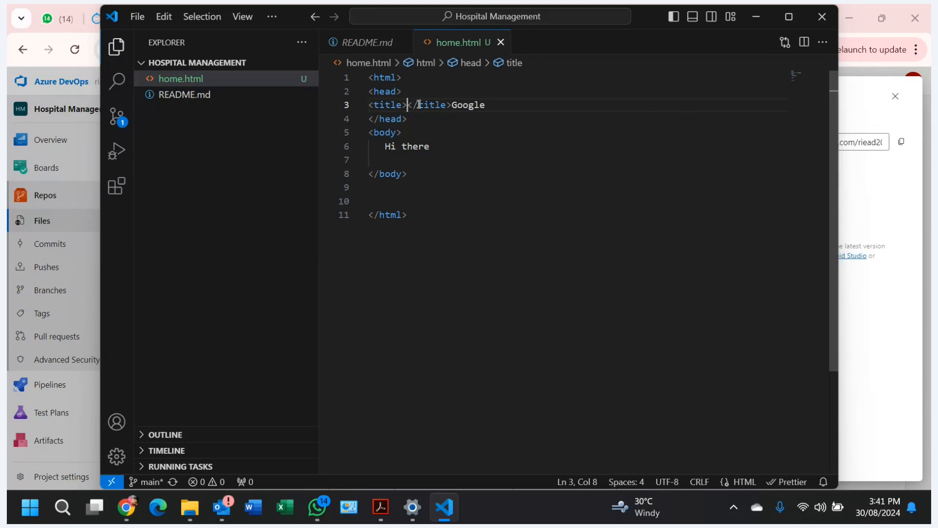
Step: Move the word "Google" between the opening and closing title tags
double_click(467, 106)
key("ctrl+c")
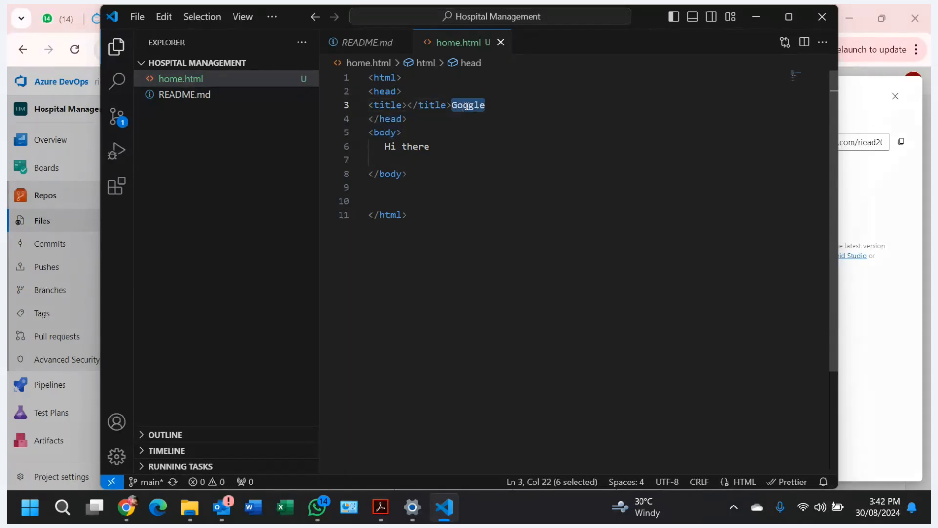
key("BackSpace")
left_click(434, 118)
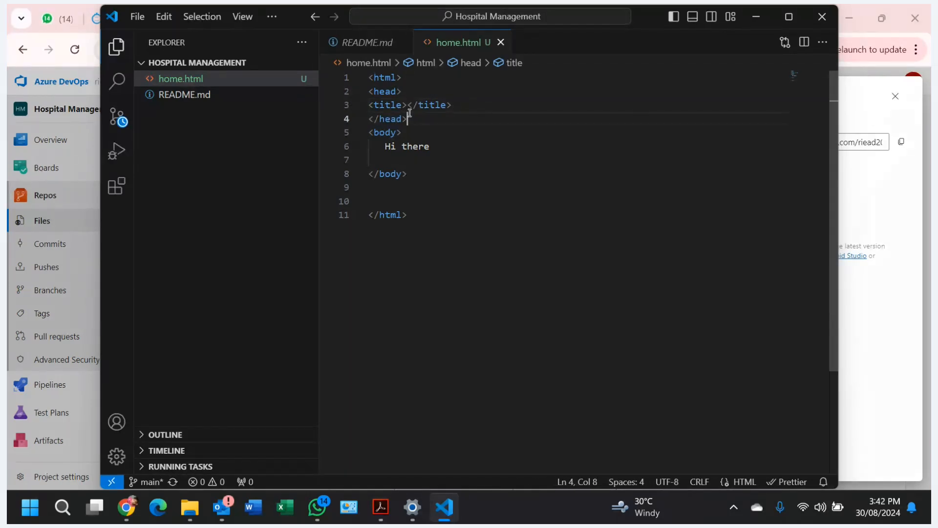
left_click(409, 105)
key("ctrl+v")
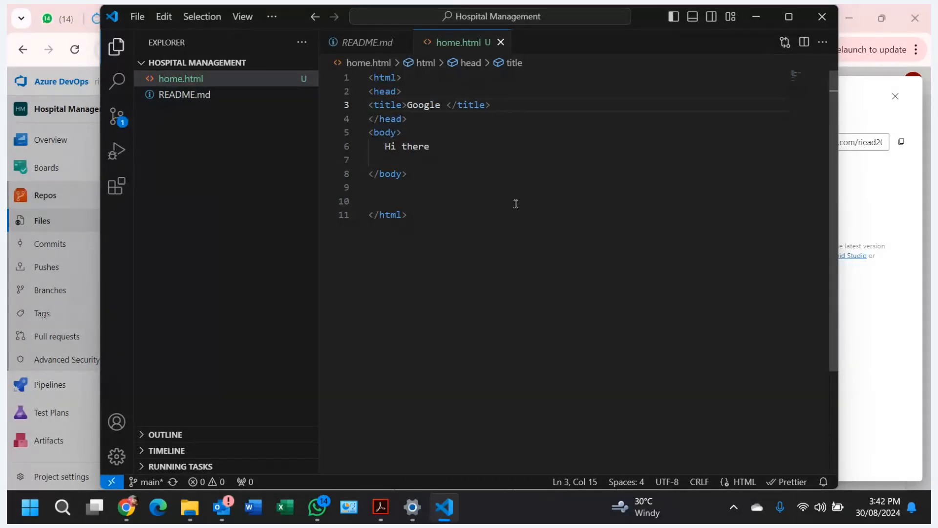
left_click(519, 323)
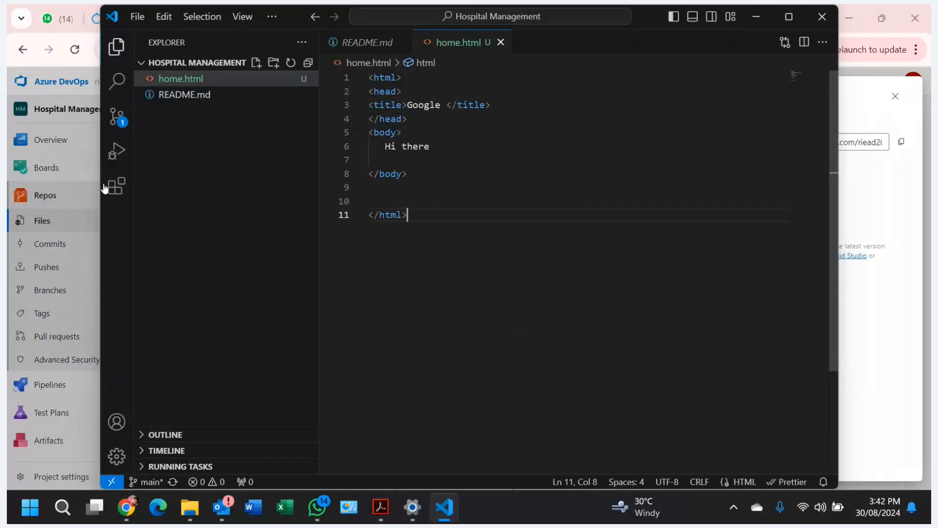
Step: Stage all changes and try to commit home.html directly to the main branch without a commit message
left_click(115, 117)
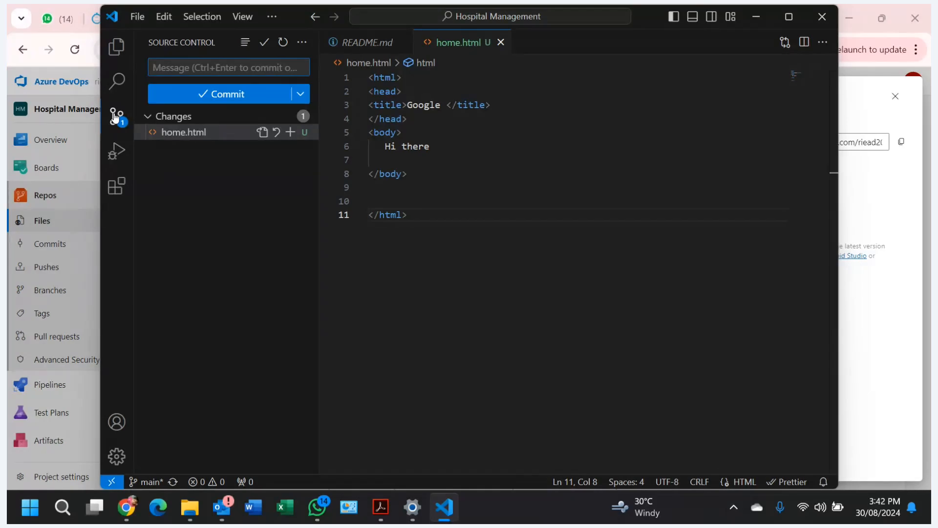
left_click(214, 95)
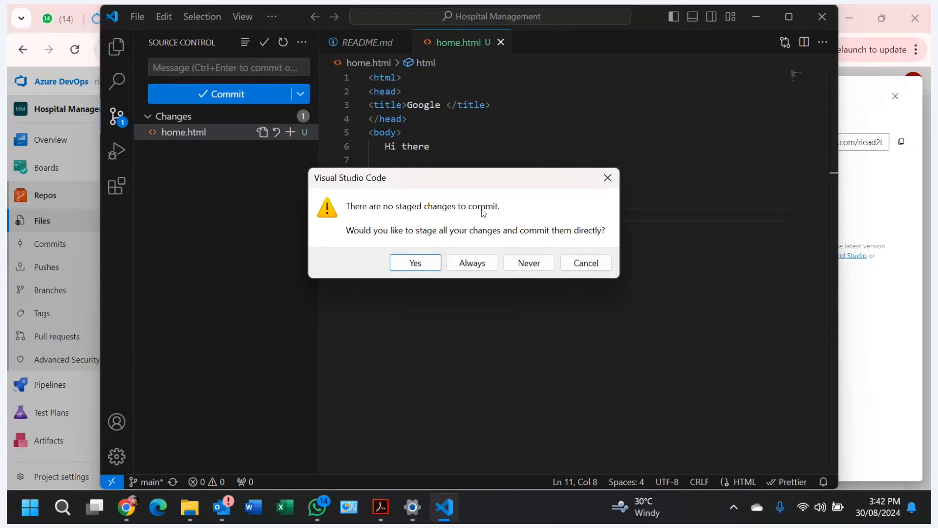
left_click(409, 264)
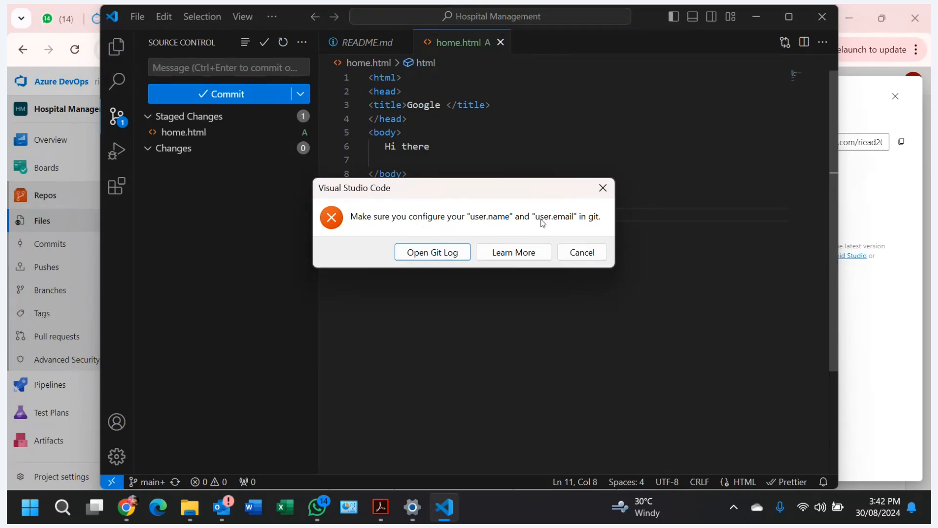
Step: Open the Git log from the commit error, then create and check out a new local branch named test1
left_click(448, 253)
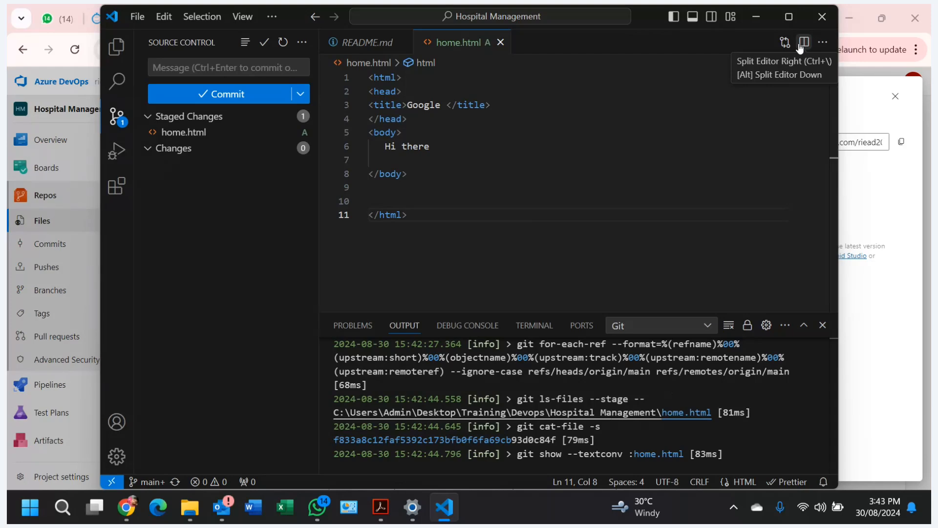
left_click(164, 483)
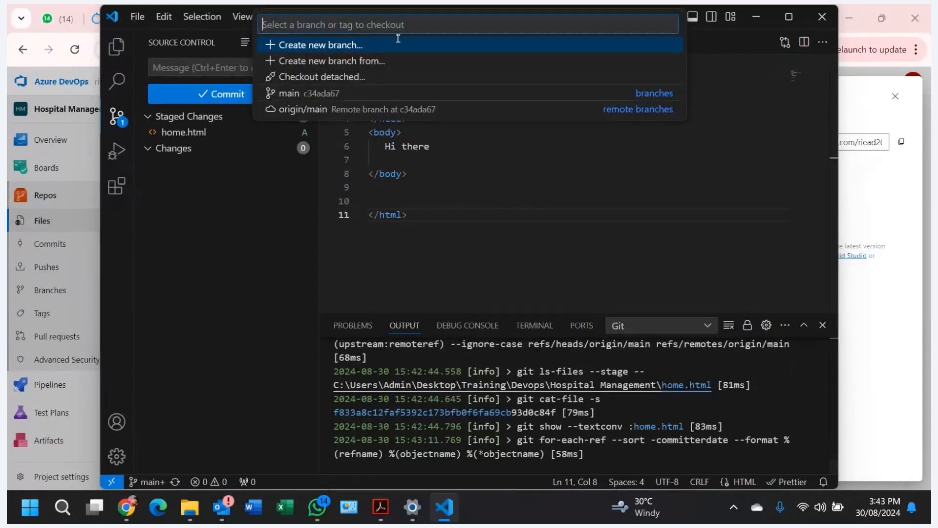
left_click(335, 44)
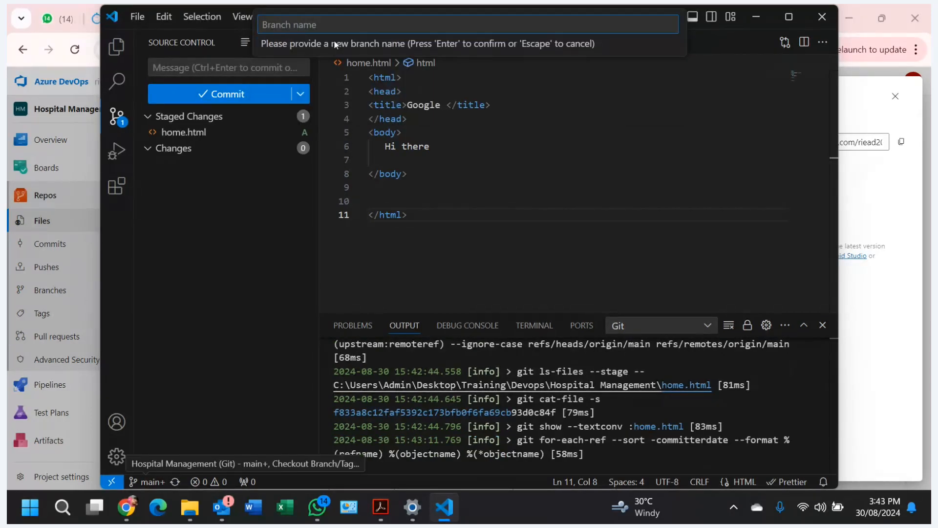
type("test1")
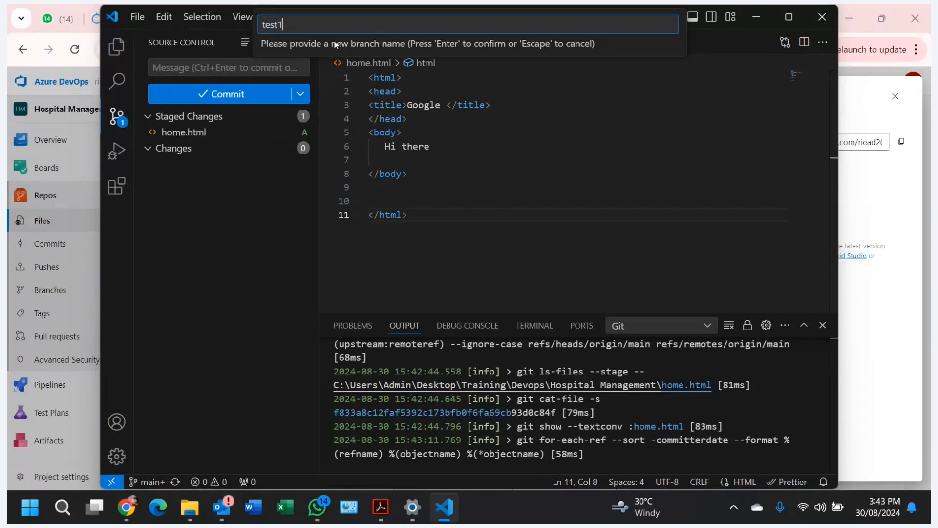
key("Return")
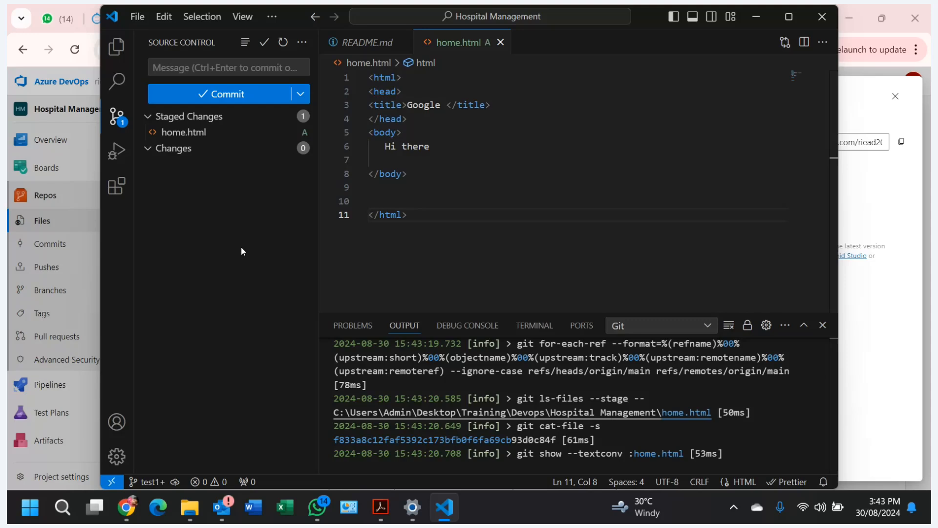
Step: Switch to Azure DevOps and create a repository branch named Test1 based on main, linked to the work item "Task 1: Create a project"
left_click(757, 18)
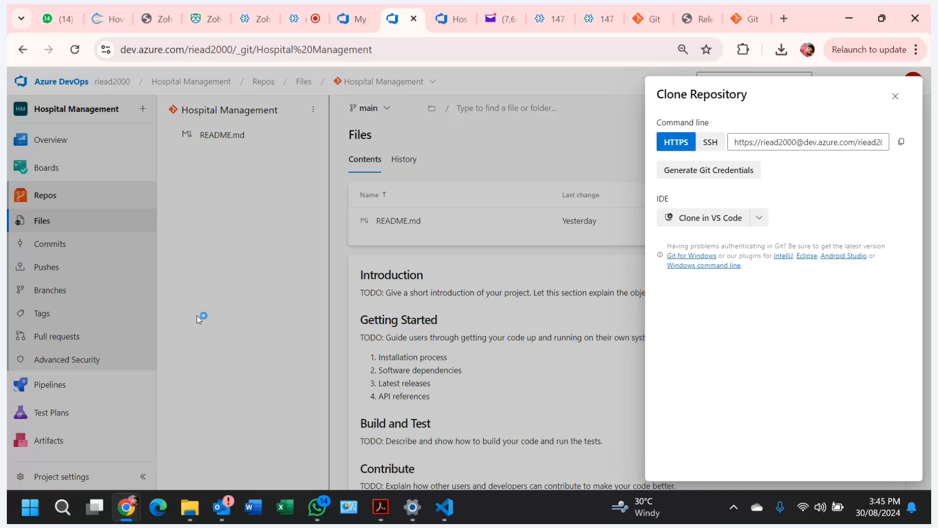
left_click(894, 97)
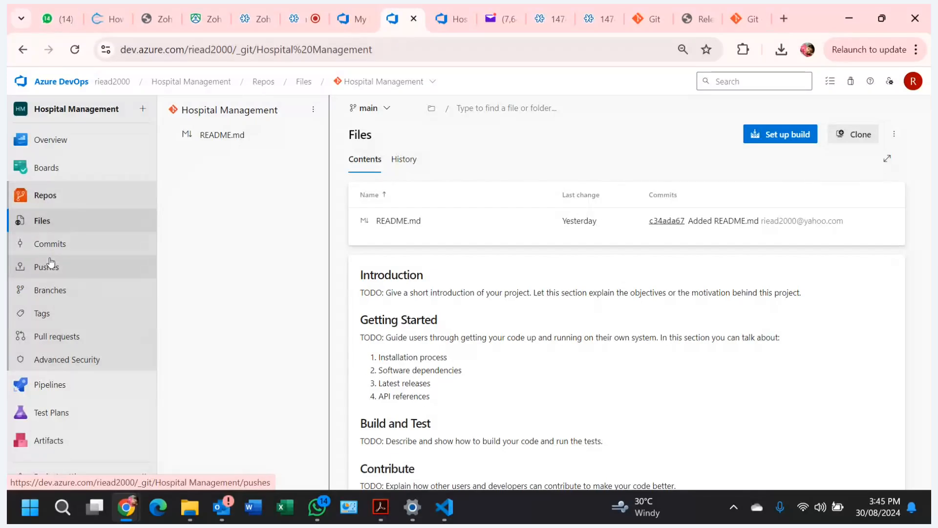
left_click(60, 289)
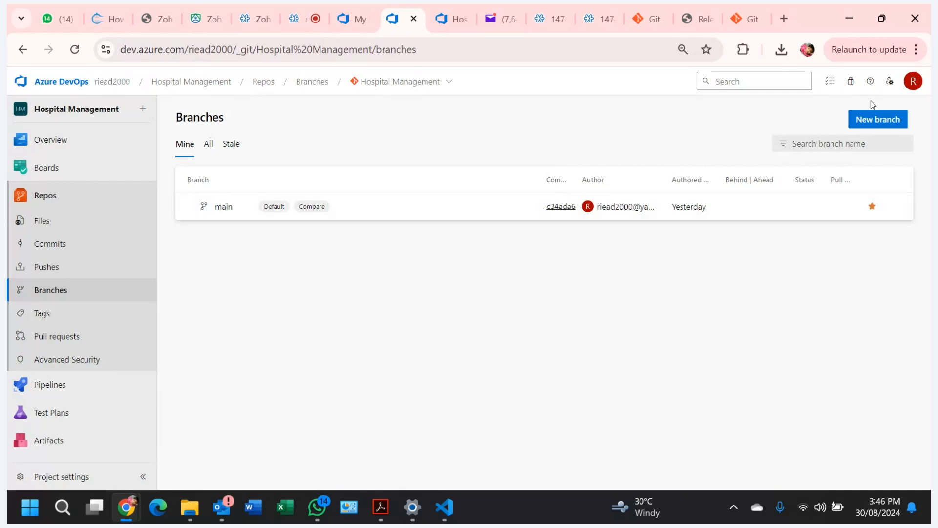
left_click(887, 119)
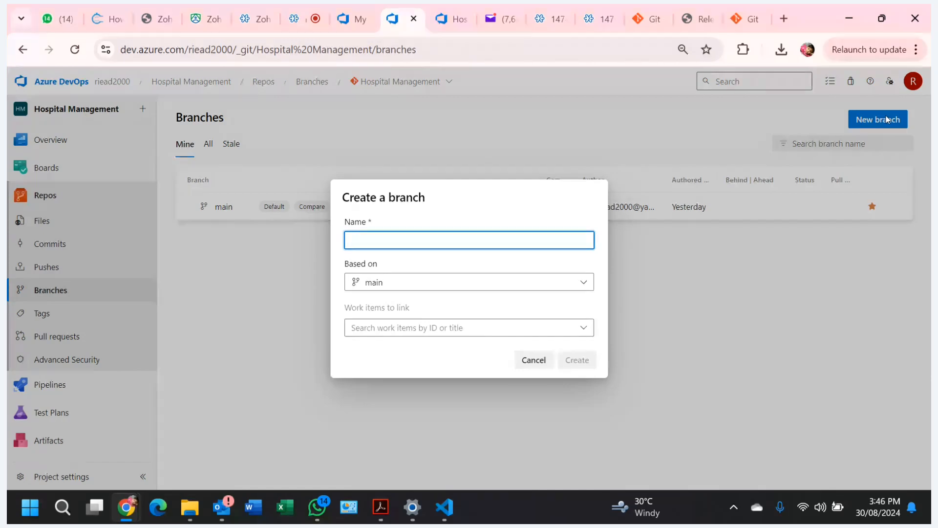
type("Test1")
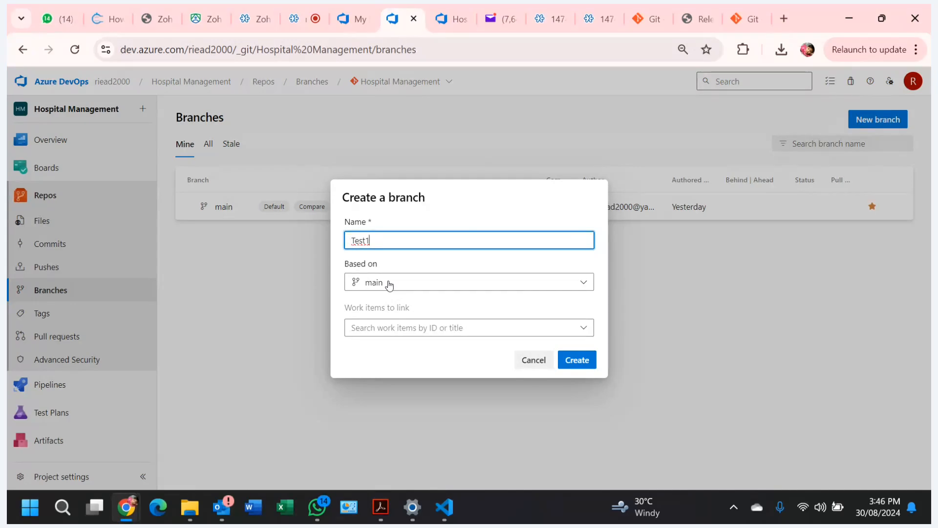
left_click(475, 330)
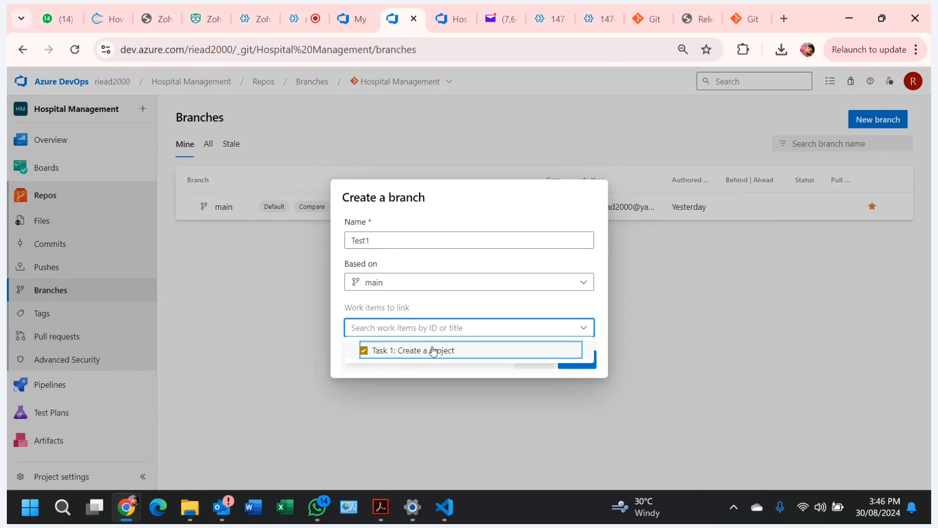
left_click(433, 350)
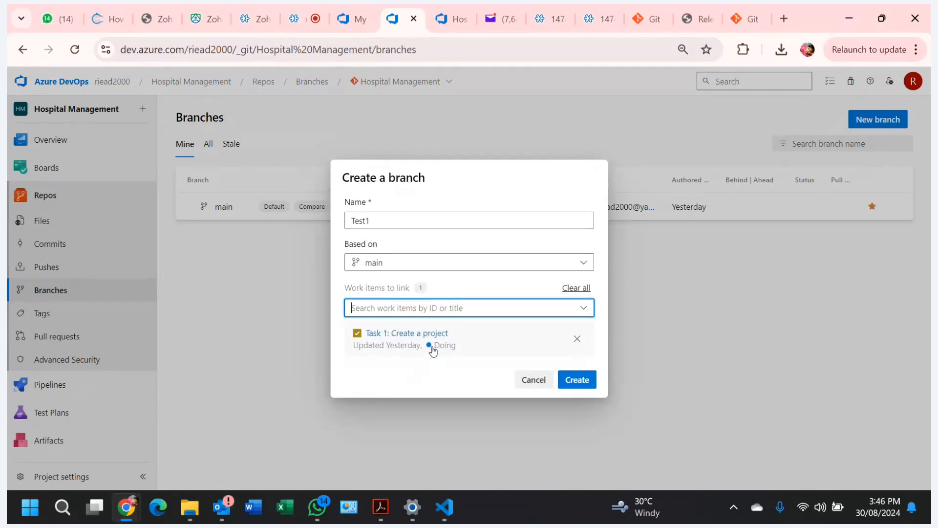
left_click(584, 382)
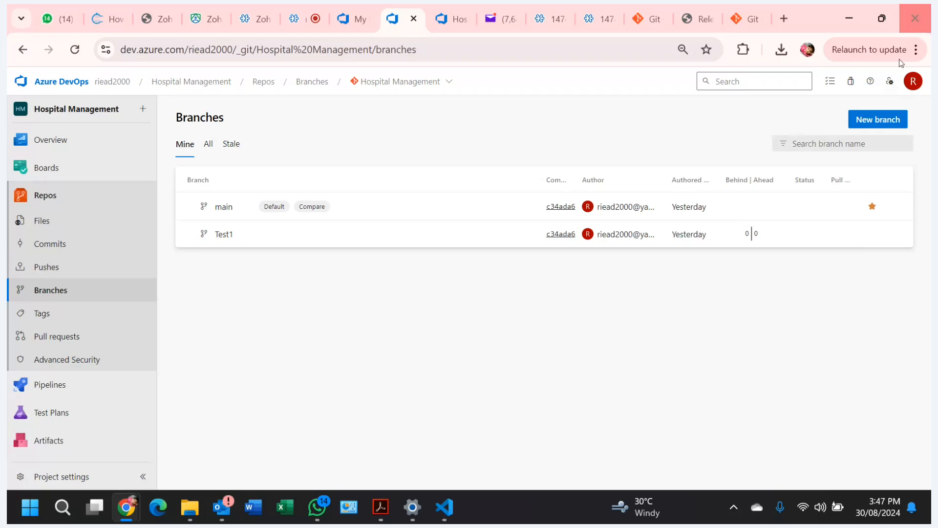
left_click(866, 126)
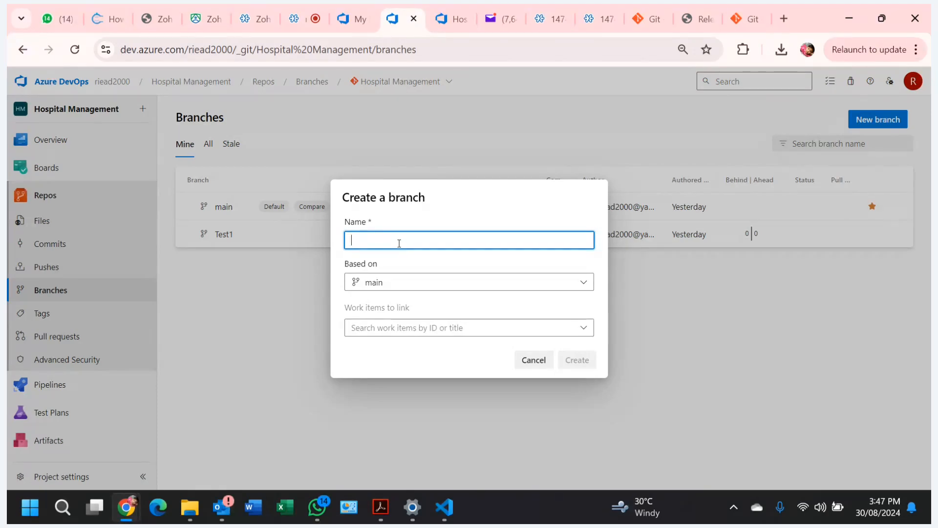
left_click(464, 283)
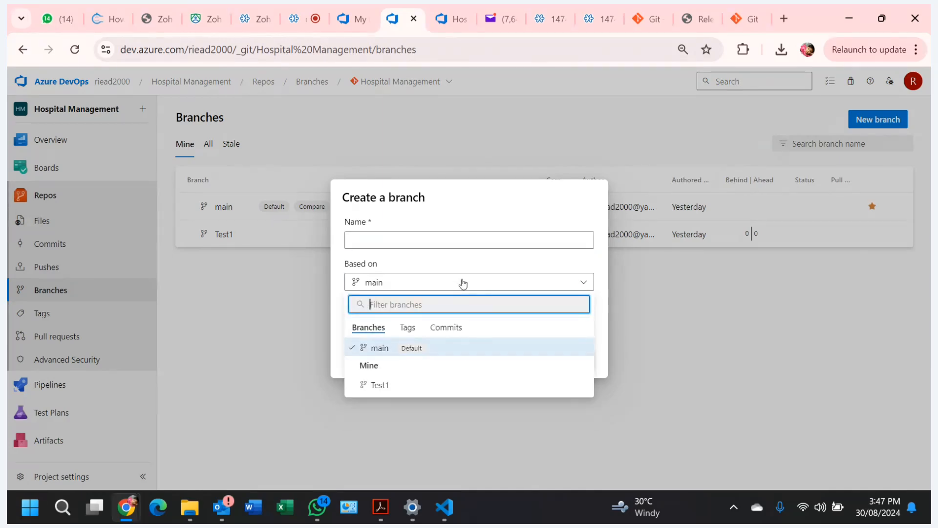
left_click(463, 282)
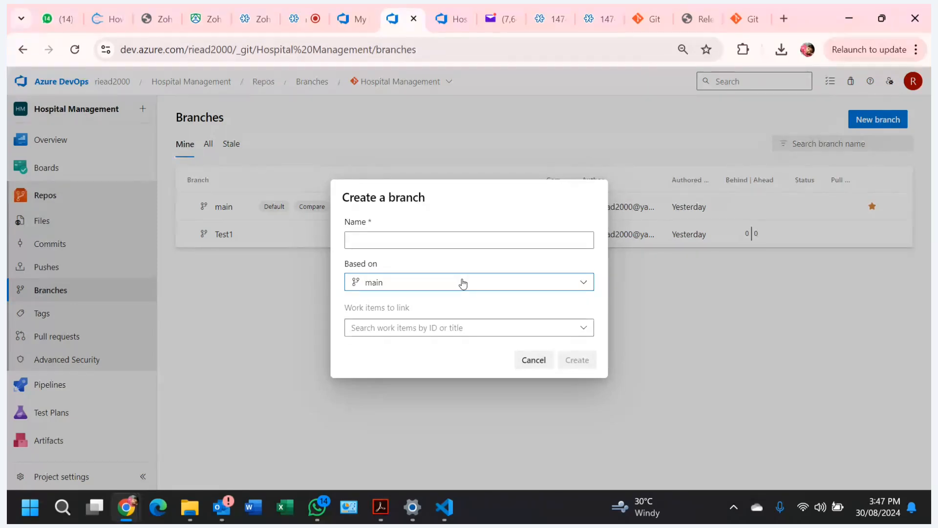
left_click(530, 361)
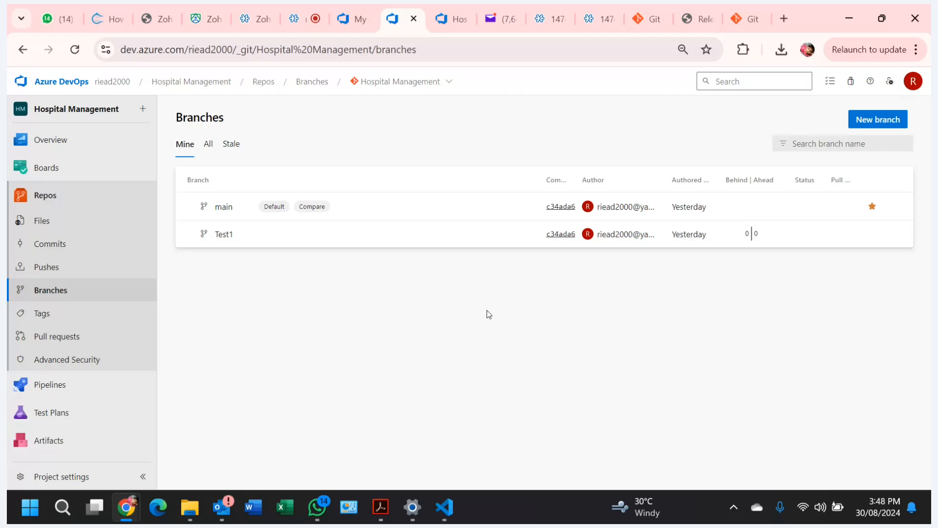
Step: Open README.md from the Hospital Management repository's files on the main branch
left_click(50, 224)
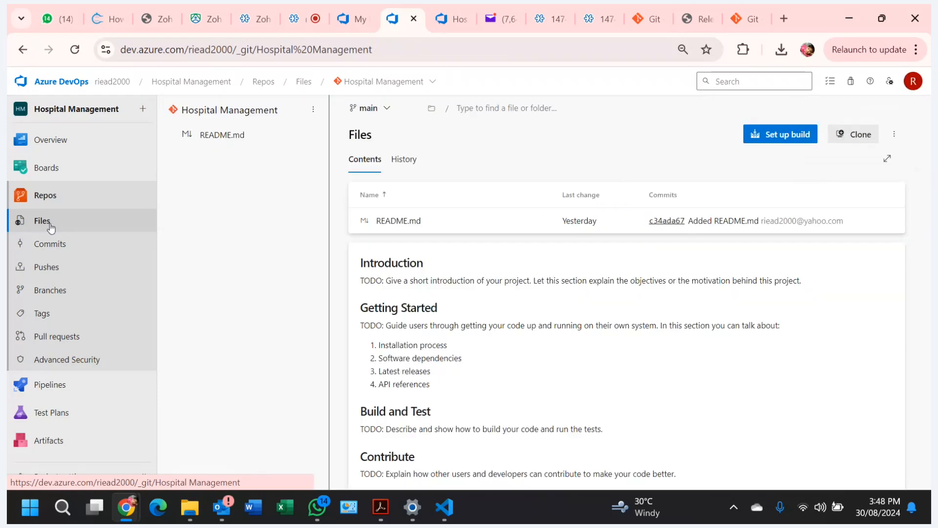
left_click(43, 194)
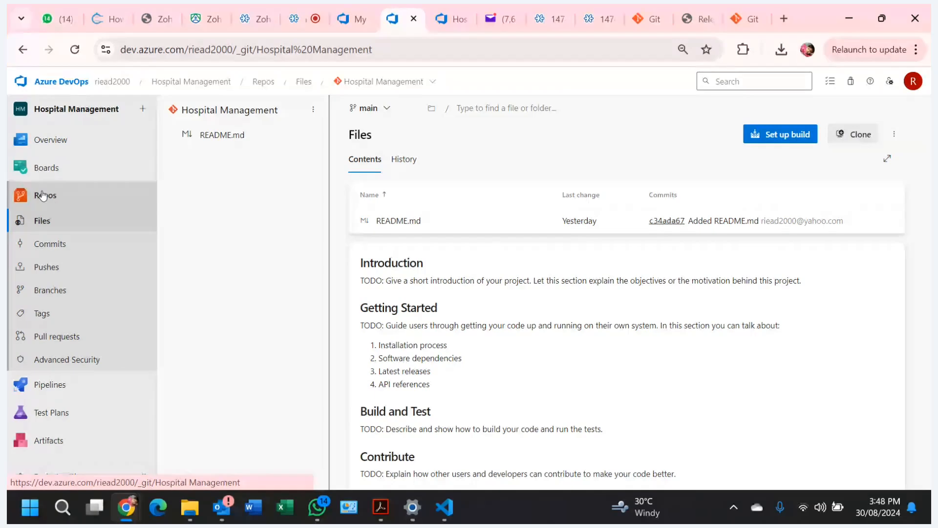
left_click(211, 135)
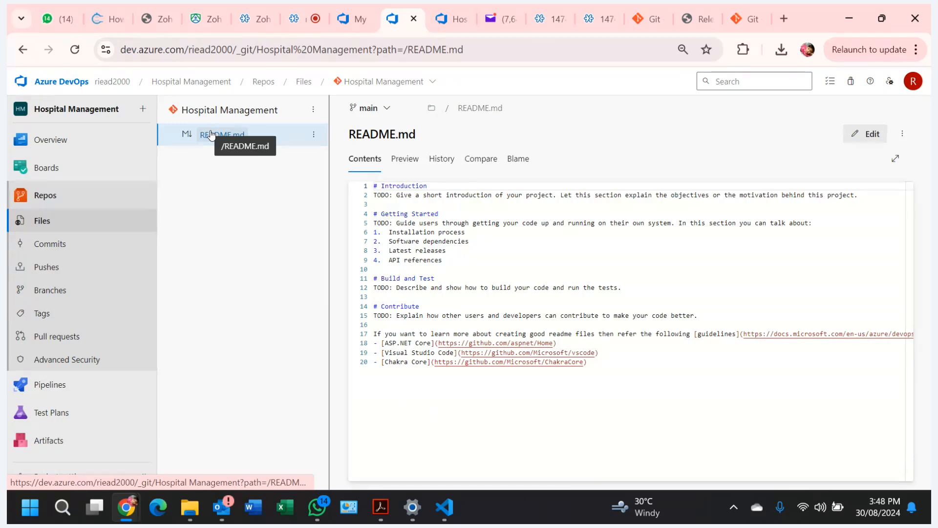
Step: Try to insert a line below "API references" in README.md without entering edit mode
left_click(524, 279)
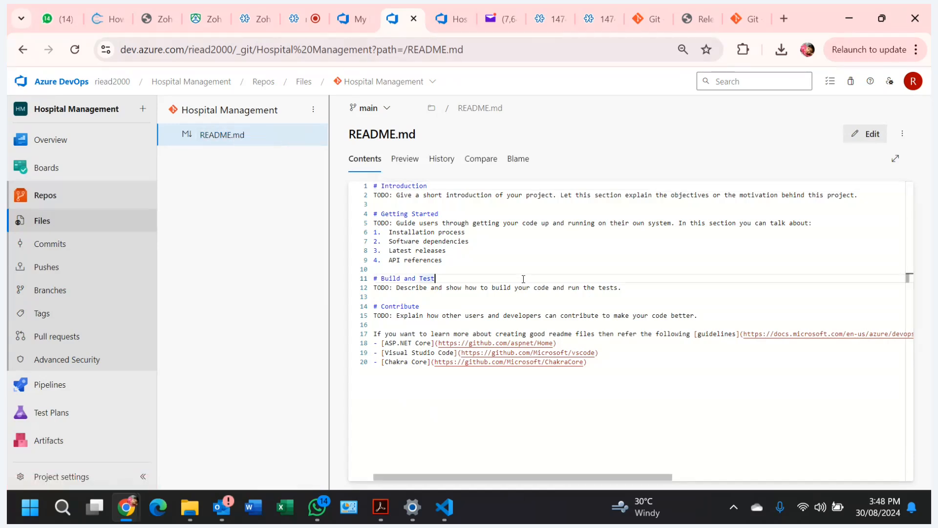
left_click(506, 250)
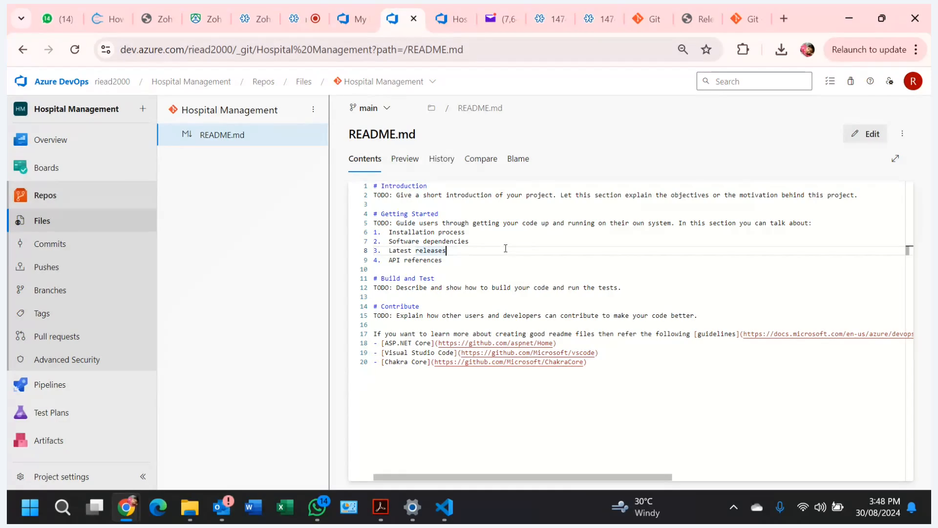
left_click(479, 265)
key("Return")
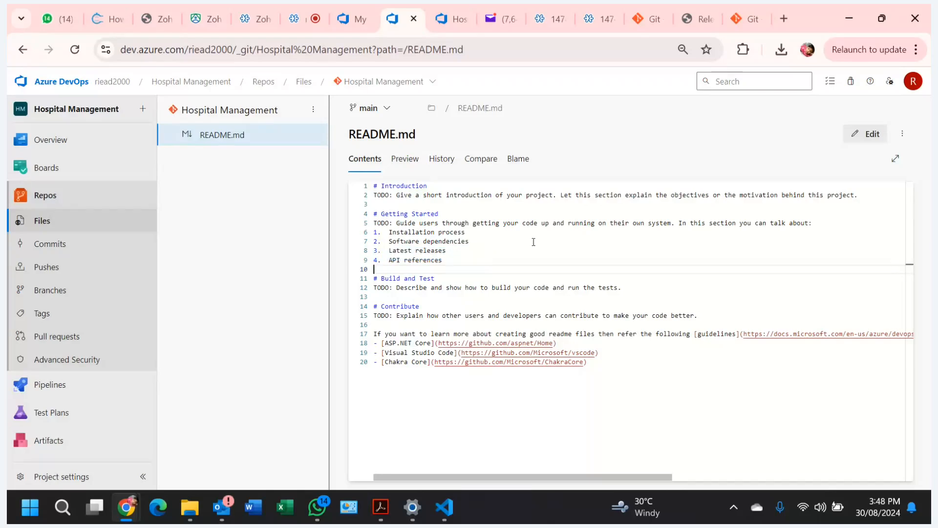
key("Return")
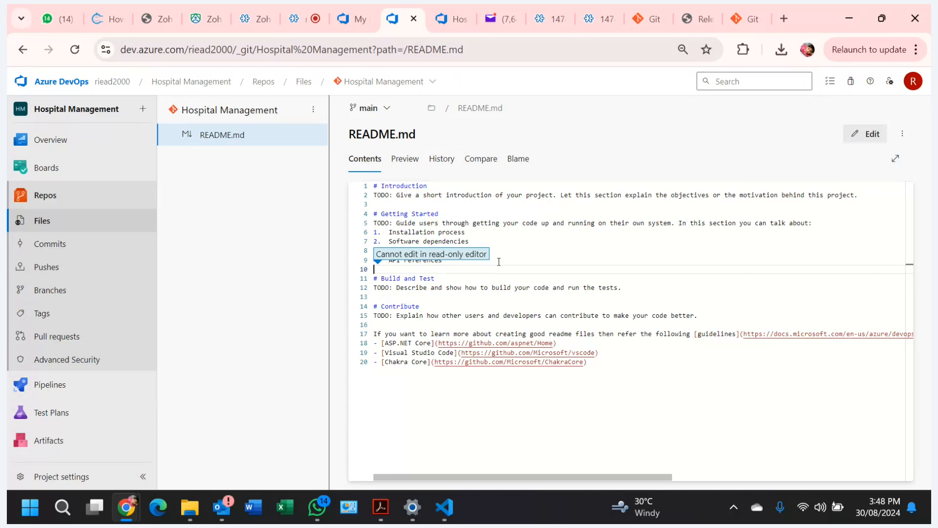
left_click(468, 392)
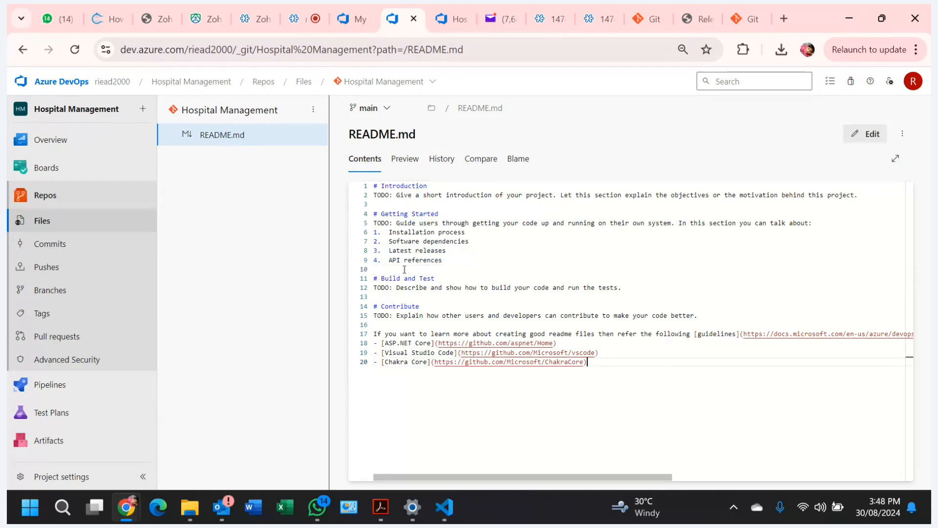
Step: Add "5. Test 1 edit" below "API references" in README.md and commit it to main with the comment "Updated README.md"
left_click(851, 136)
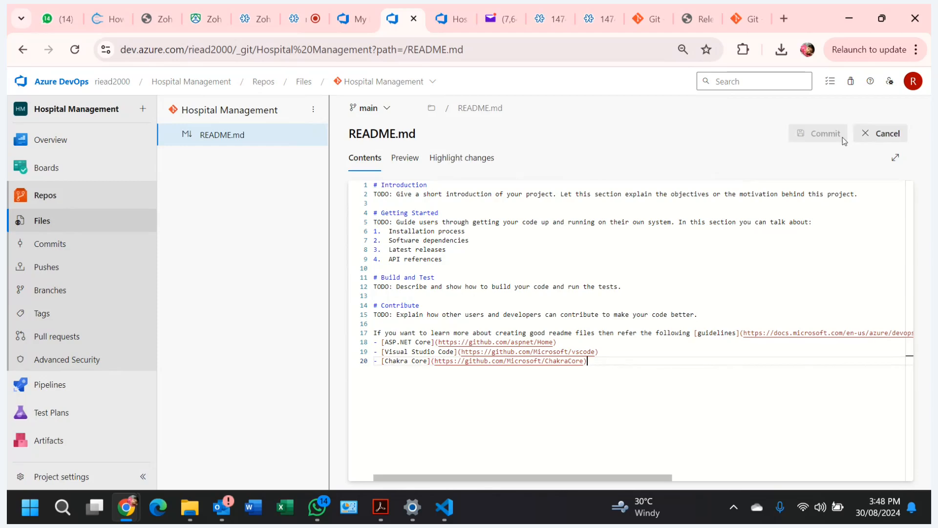
left_click(387, 265)
type("5. ")
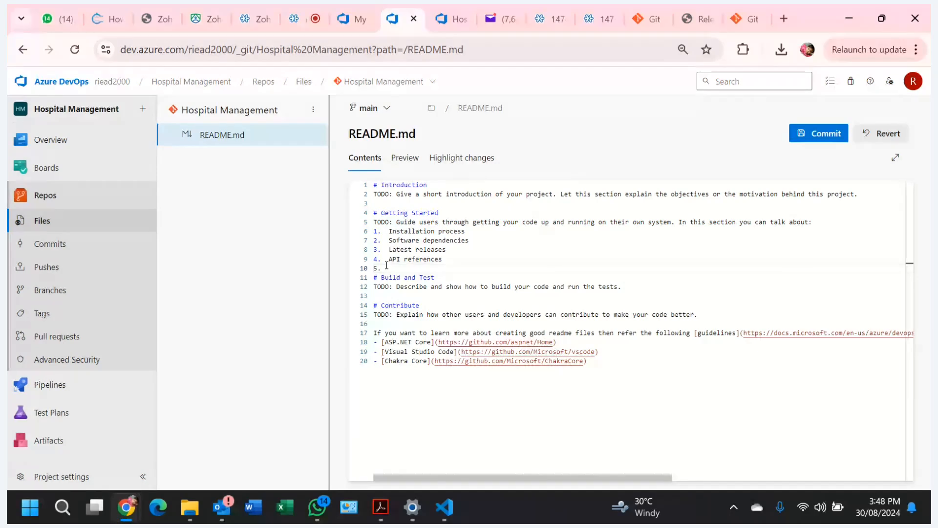
type("Test 1 edit")
left_click(814, 134)
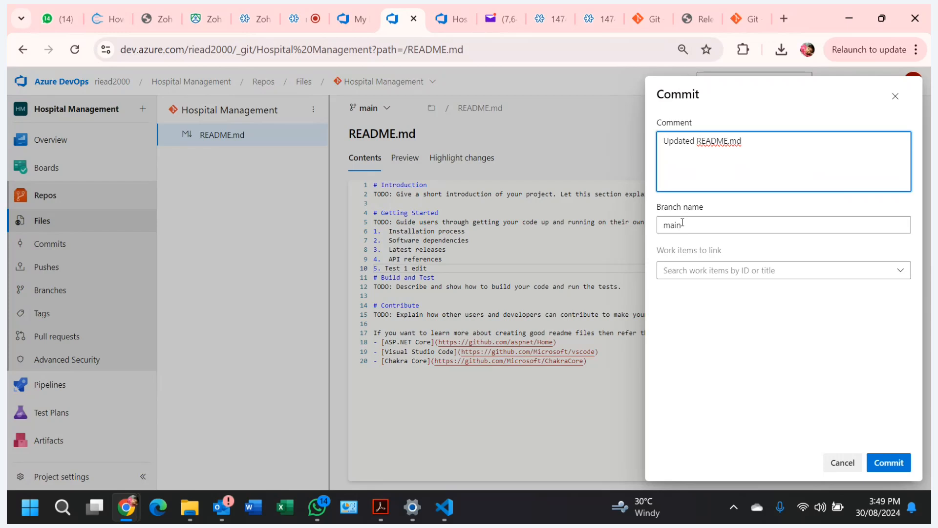
left_click(888, 462)
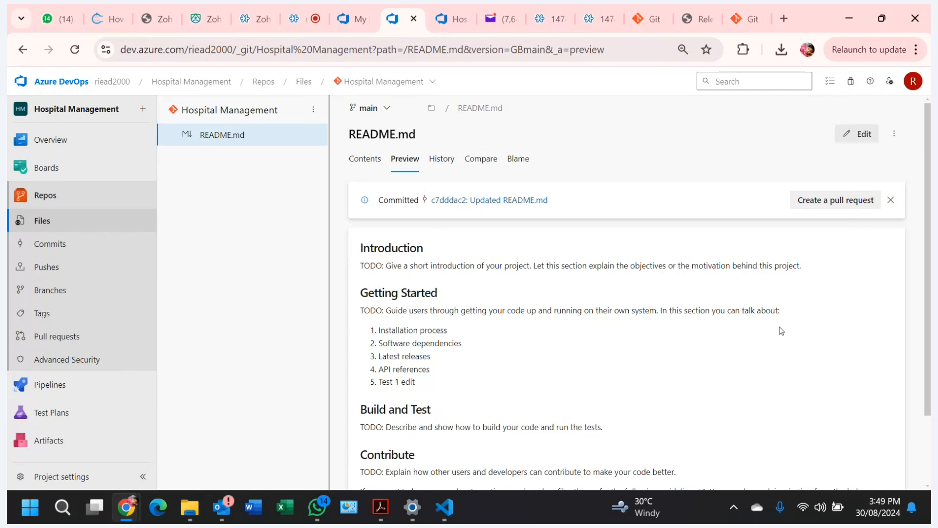
Step: Review the README.md preview and commit history, and examine the changes in the "Updated README.md" commit
scroll(771, 325, "down", 2)
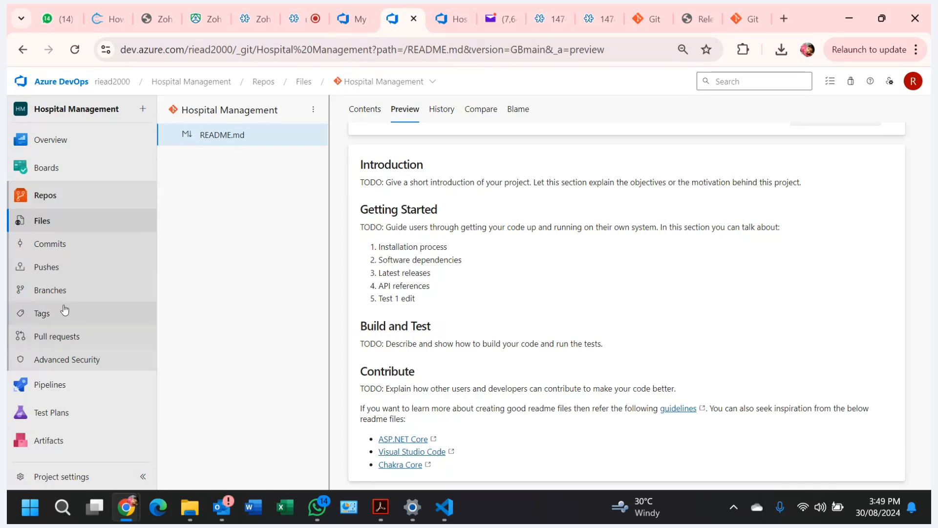
left_click(443, 110)
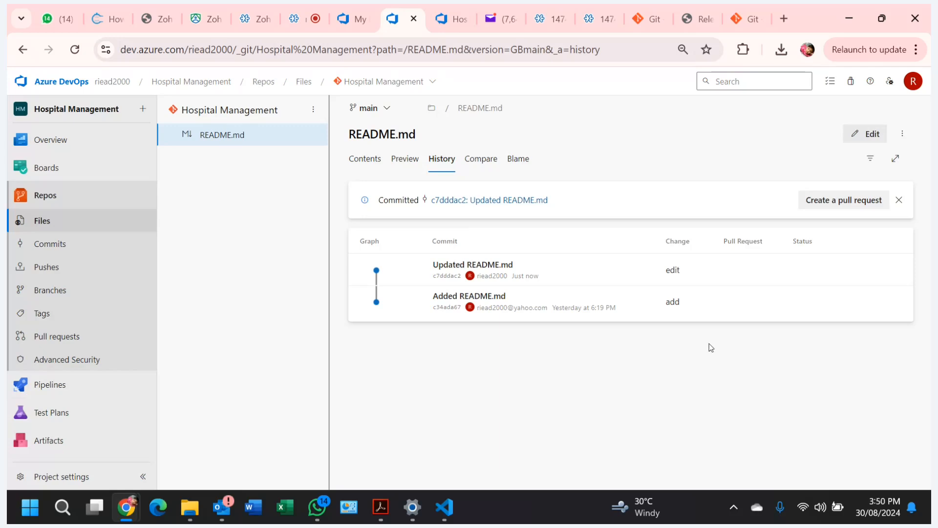
left_click(443, 269)
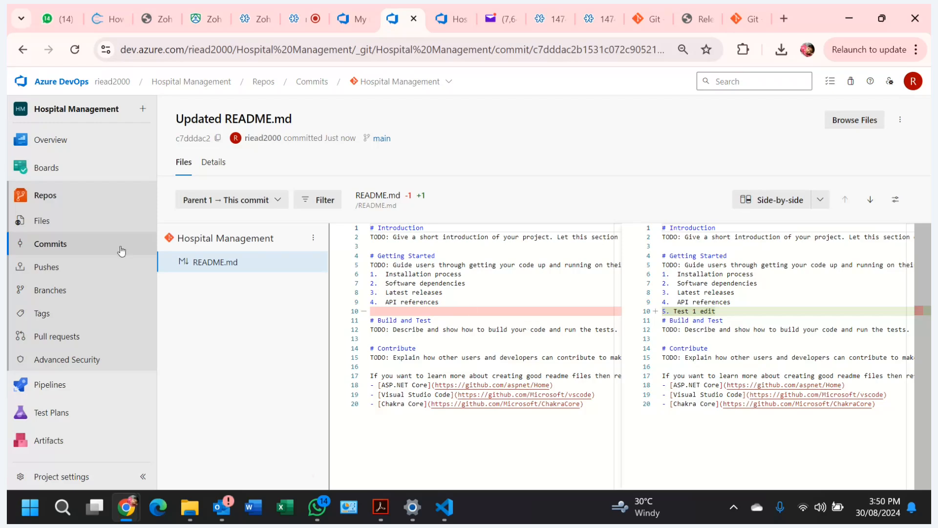
Step: Try to set up a new pull request into main, choosing Test1 and then main as the source branch
left_click(64, 337)
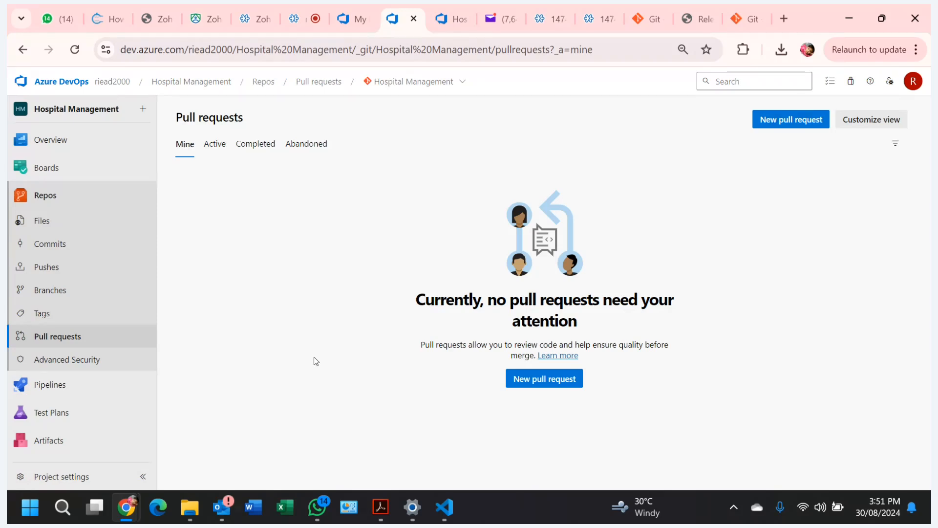
left_click(528, 380)
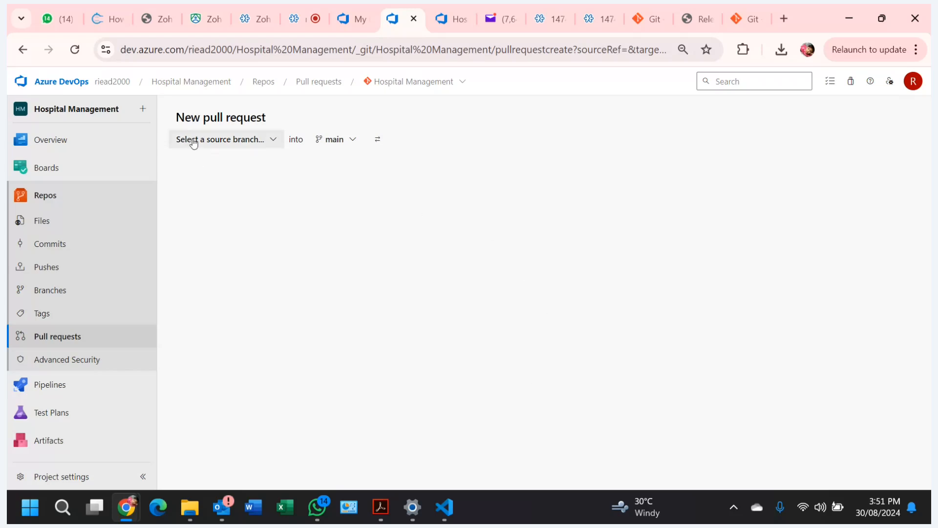
left_click(211, 142)
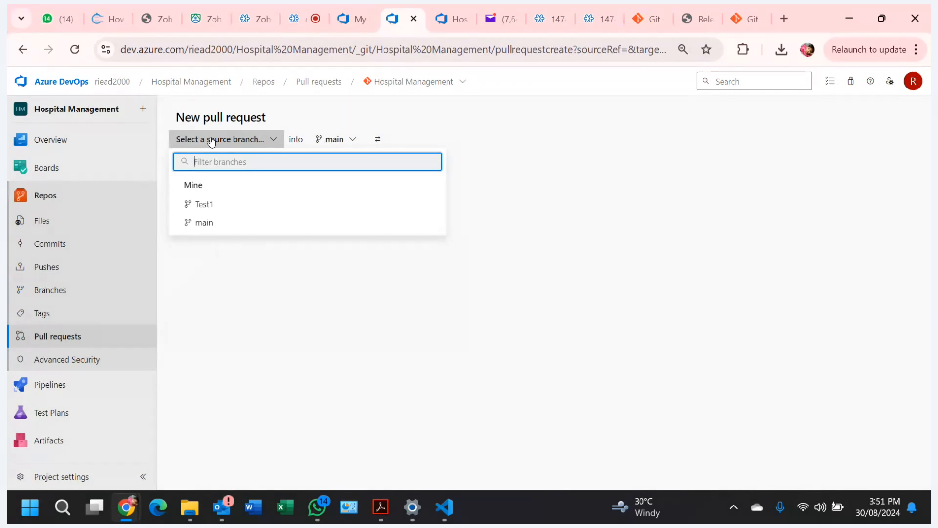
left_click(221, 211)
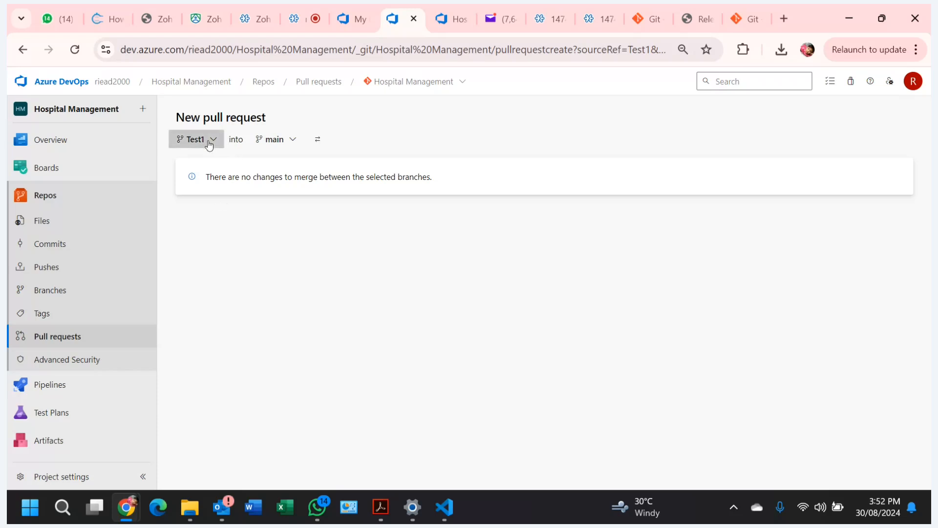
left_click(208, 140)
left_click(210, 226)
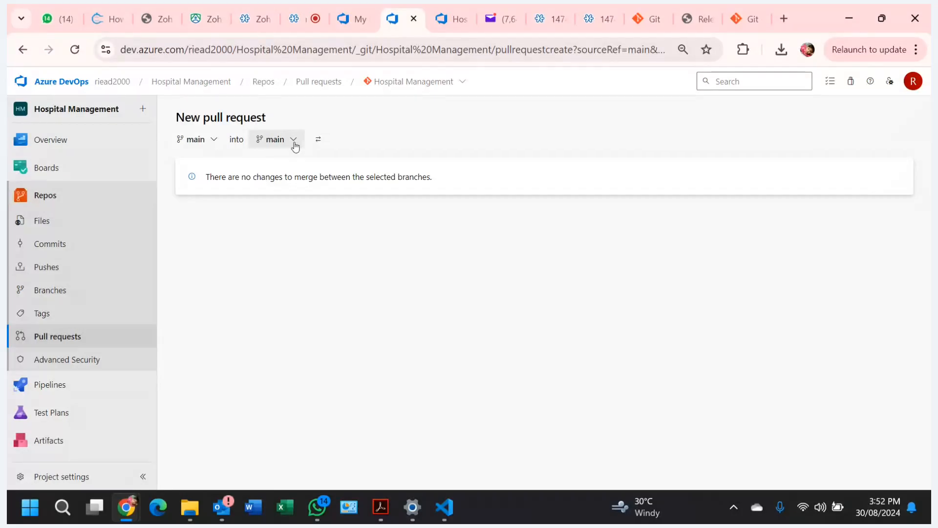
Step: Review the repository's commits, files and pushes, and examine the "Updated README.md" commit from the latest push
left_click(41, 245)
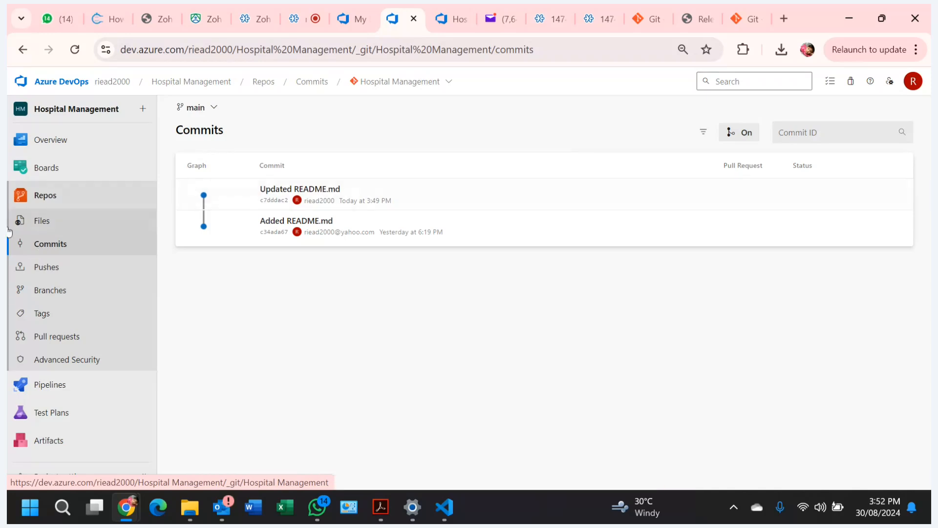
left_click(41, 223)
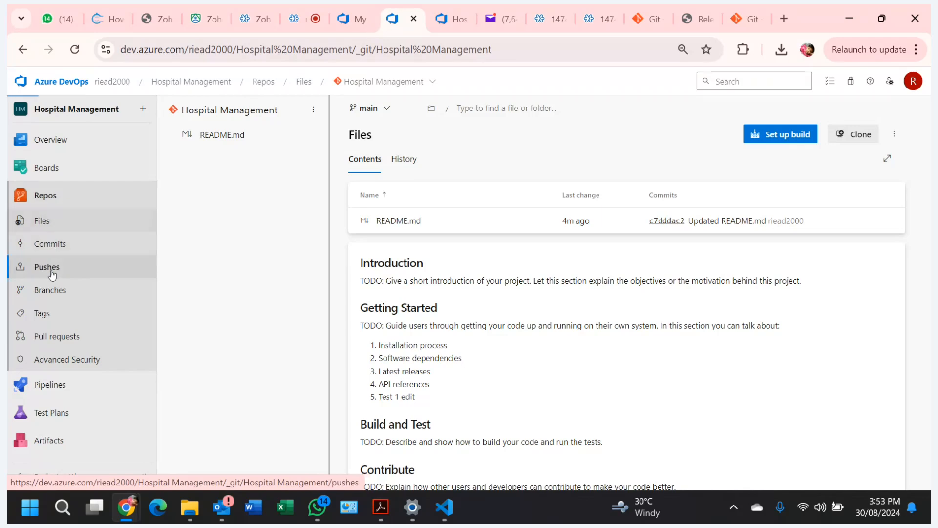
left_click(50, 270)
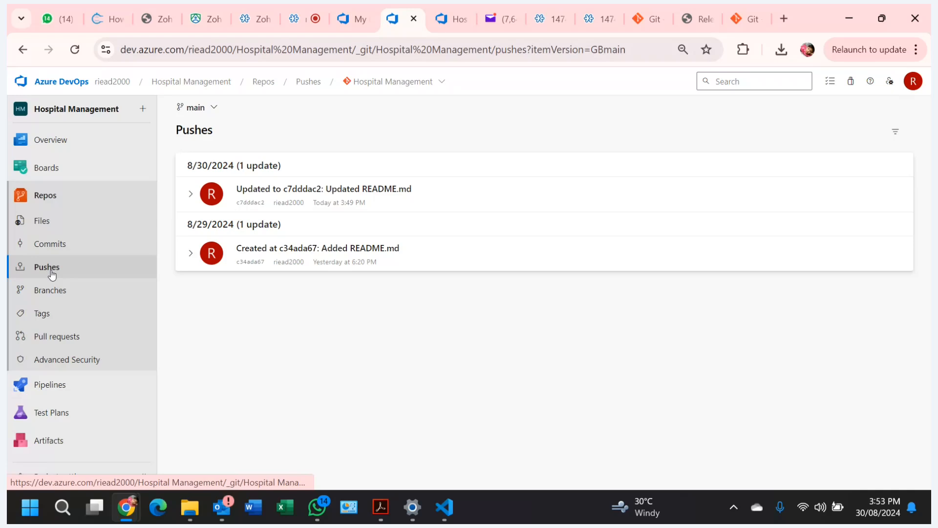
left_click(52, 275)
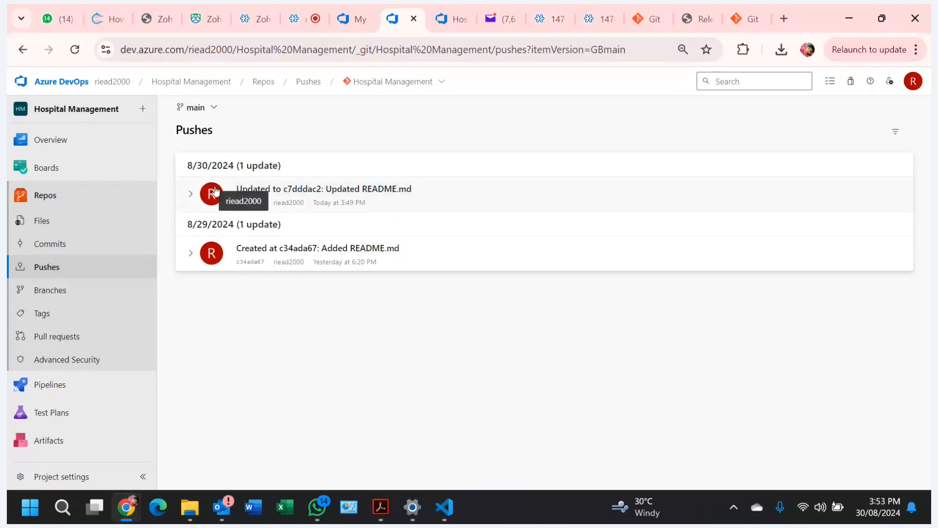
left_click(192, 195)
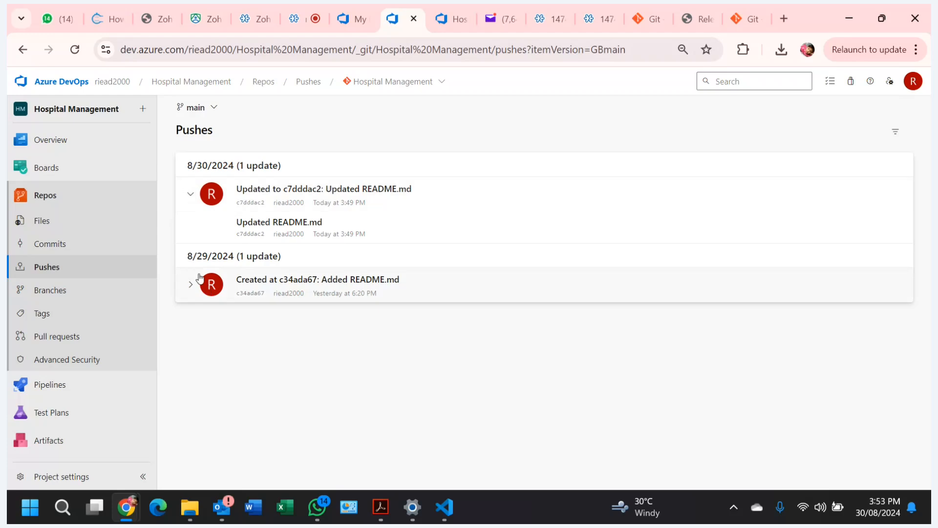
left_click(257, 222)
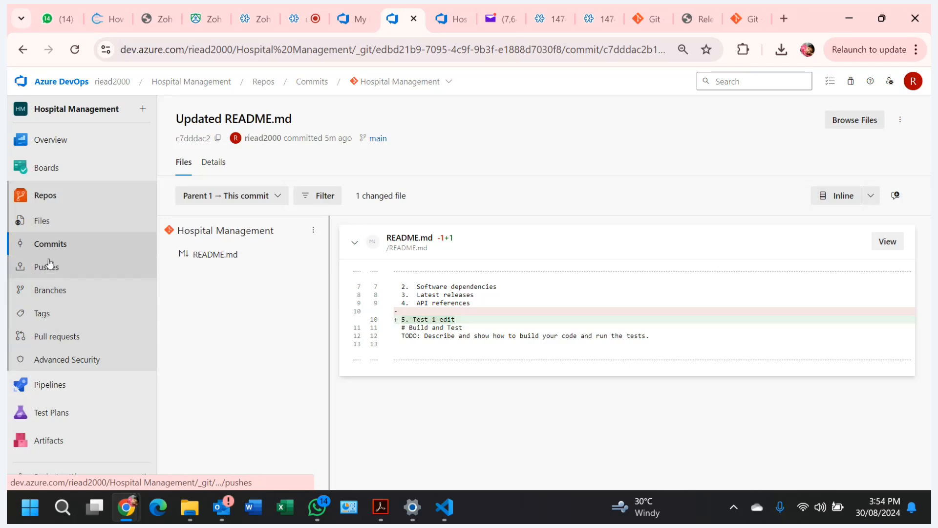
Step: Create and run a Starter pipeline for the Hospital Management Azure Repos Git repository, committing to main with "Set up CI with Azure Pipelines"
left_click(49, 384)
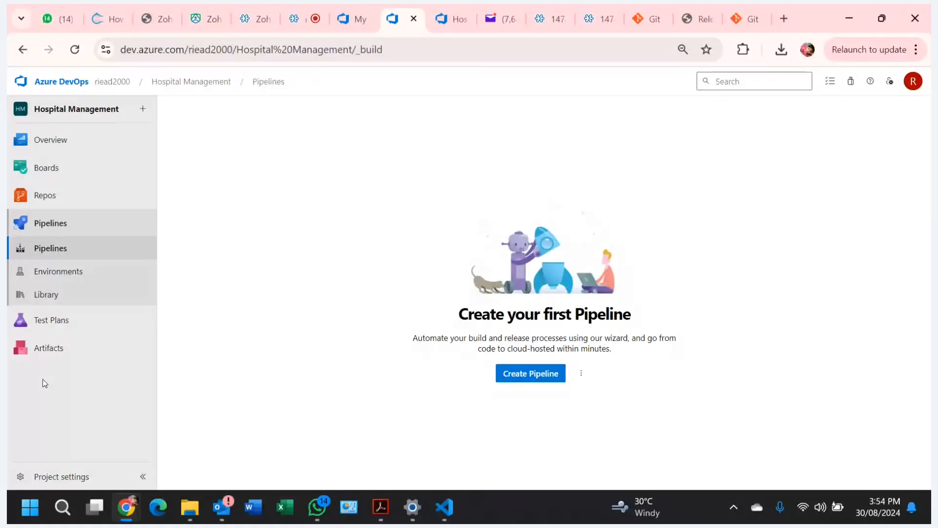
left_click(520, 373)
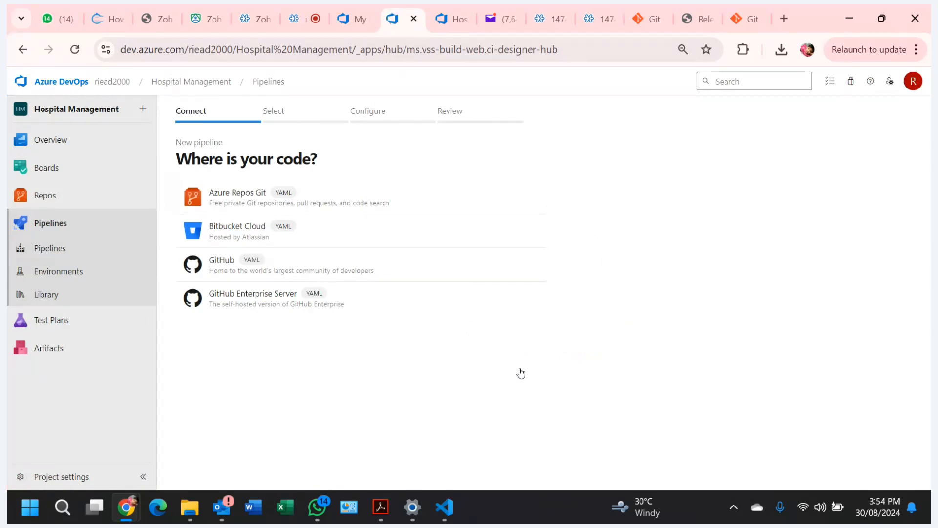
left_click(258, 194)
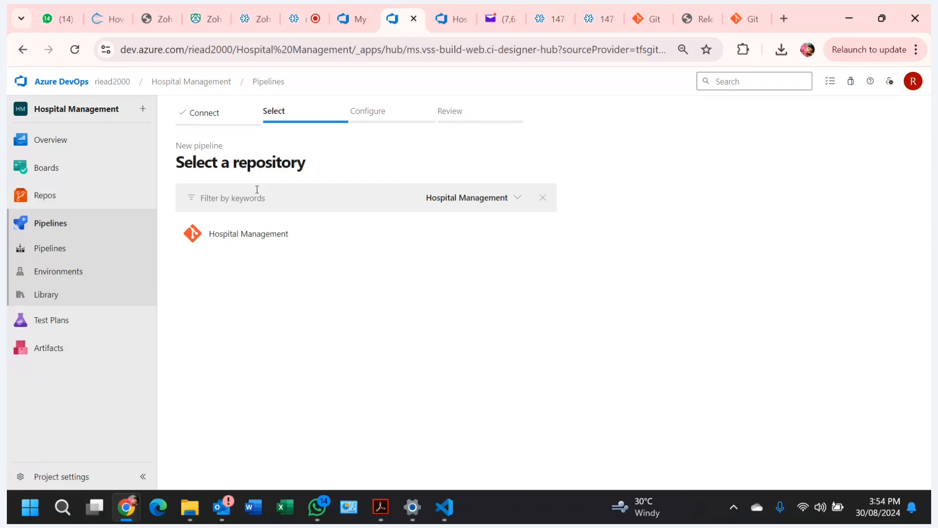
left_click(251, 234)
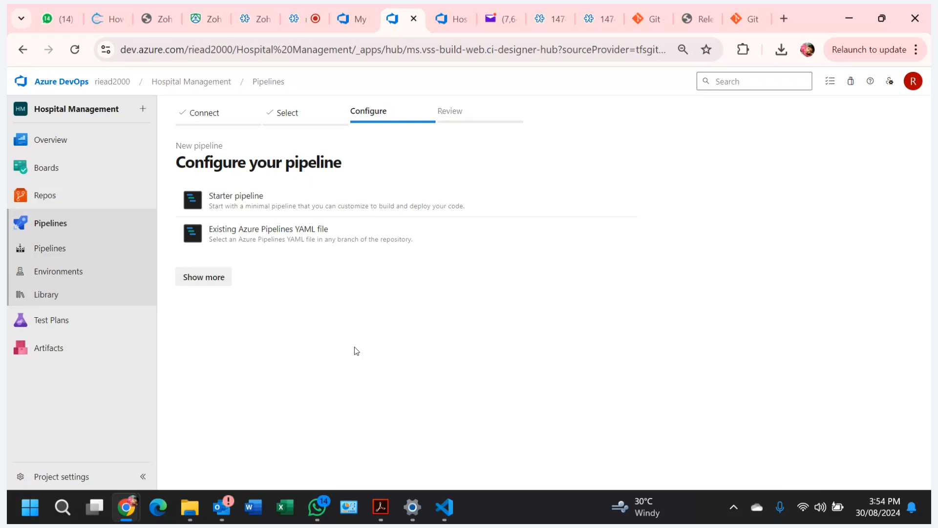
left_click(241, 209)
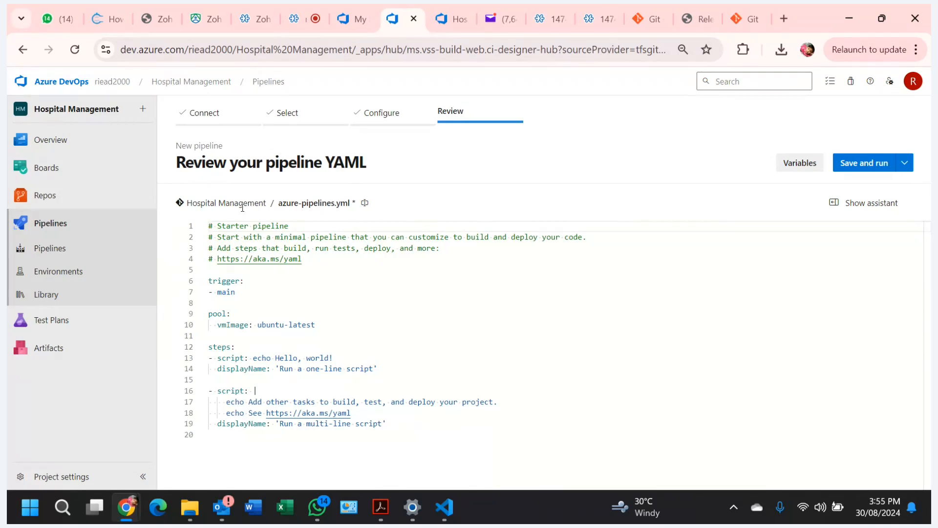
left_click(855, 165)
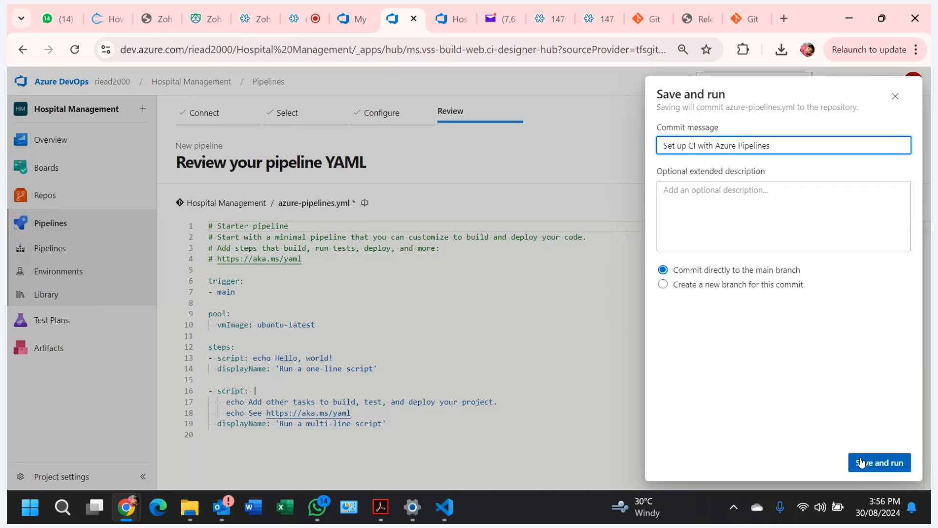
left_click(861, 462)
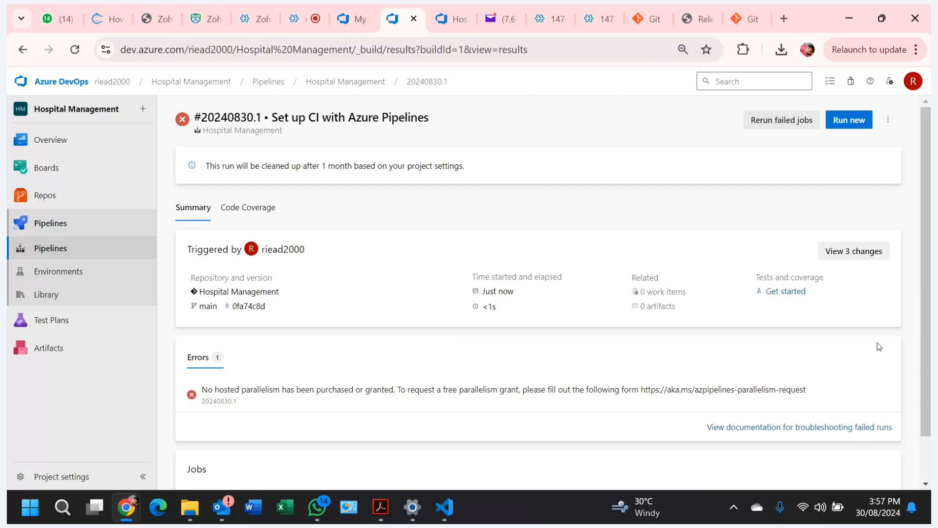
Step: Examine the error and job log of the "Set up CI with Azure Pipelines" run, and return to the pipelines list
left_click(441, 514)
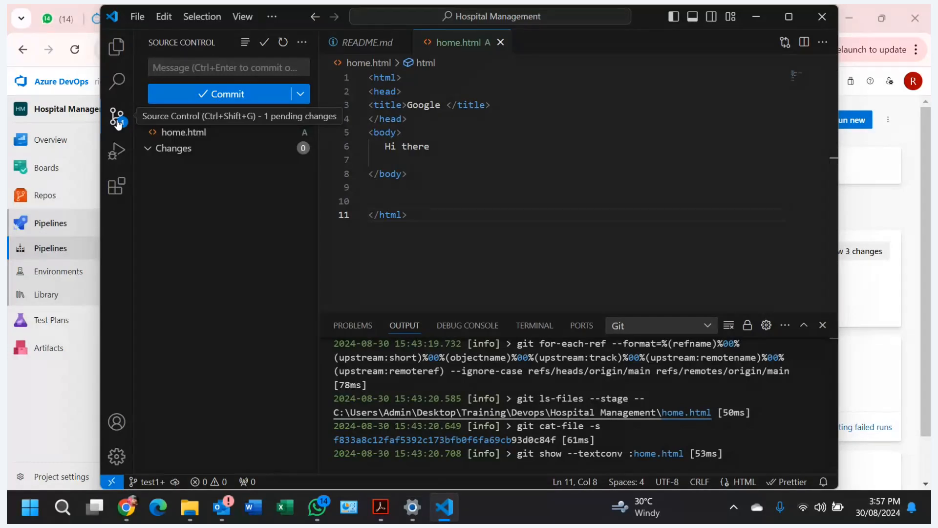
left_click(872, 303)
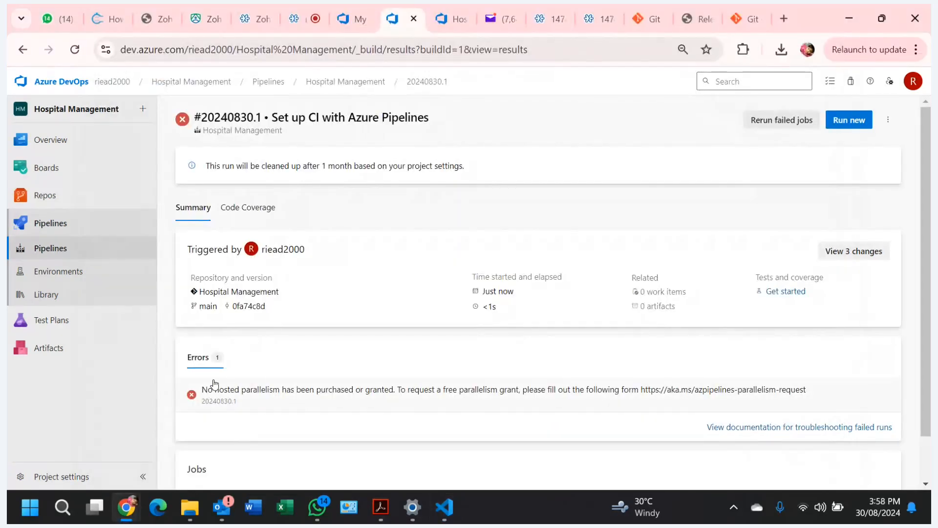
left_click_drag(201, 389, 796, 407)
left_click(796, 402)
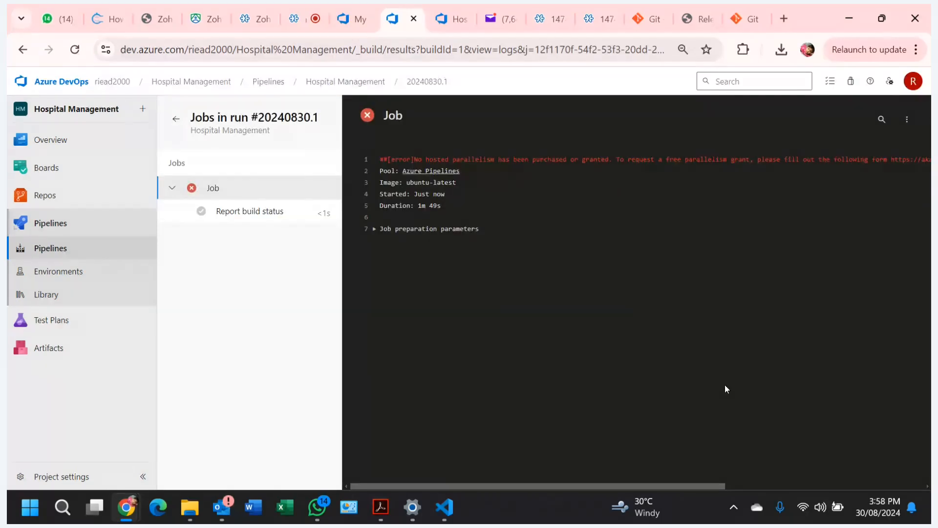
left_click(56, 240)
Step: Switch to VS Code and copy the entire Git output log
key("alt+Tab")
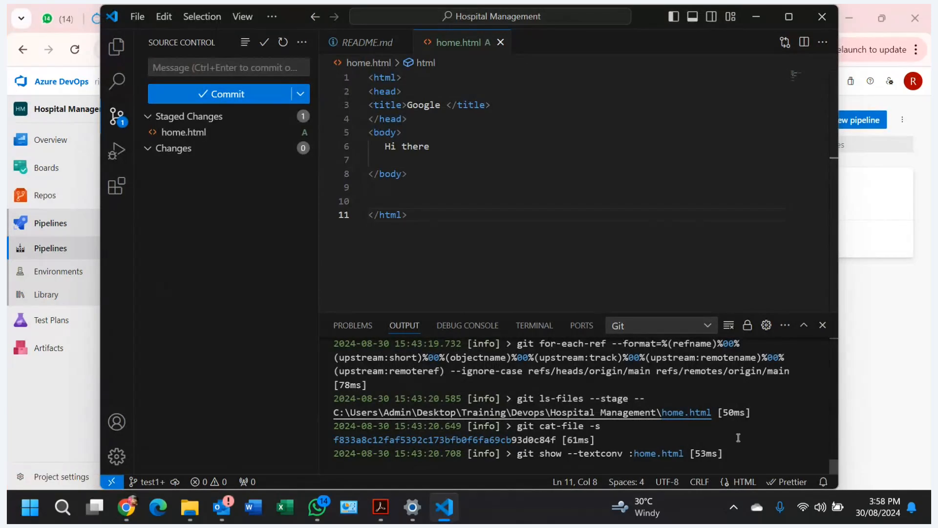
left_click(774, 439)
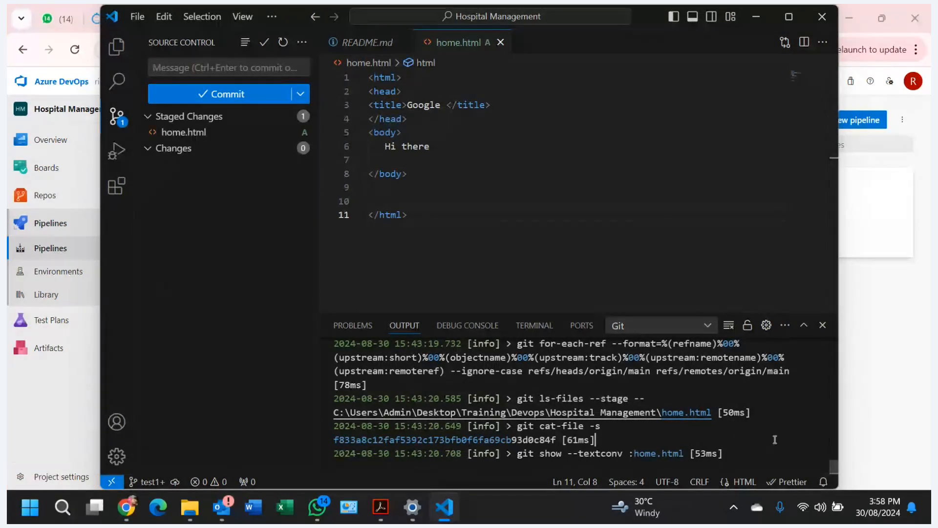
key("ctrl+a")
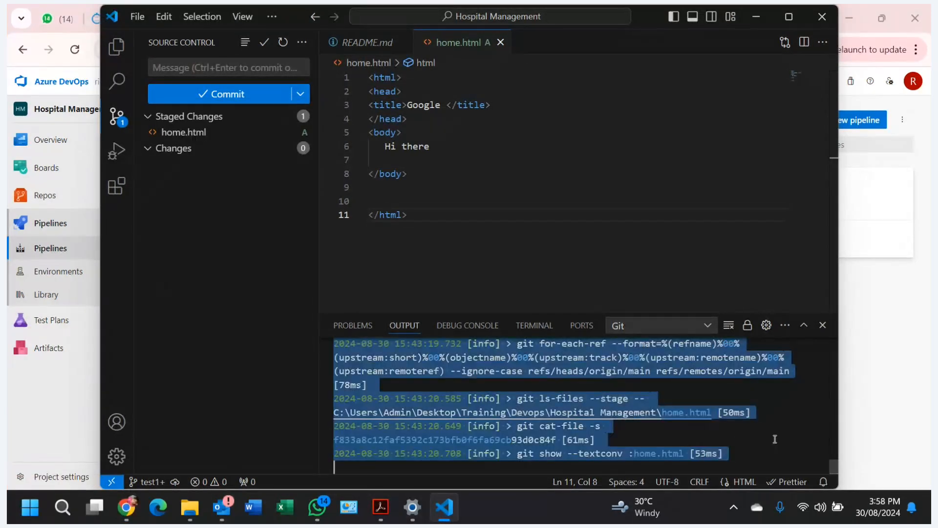
scroll(484, 404, "up", 3)
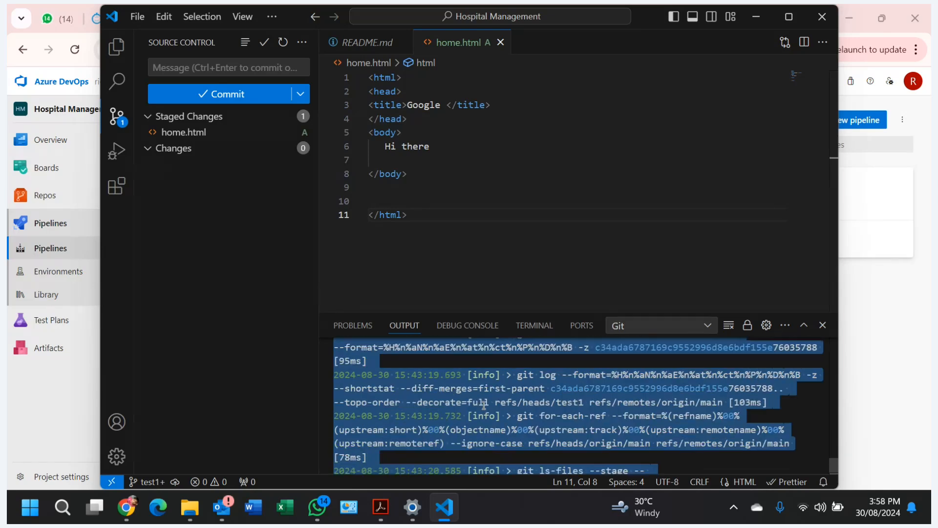
scroll(484, 404, "up", 5)
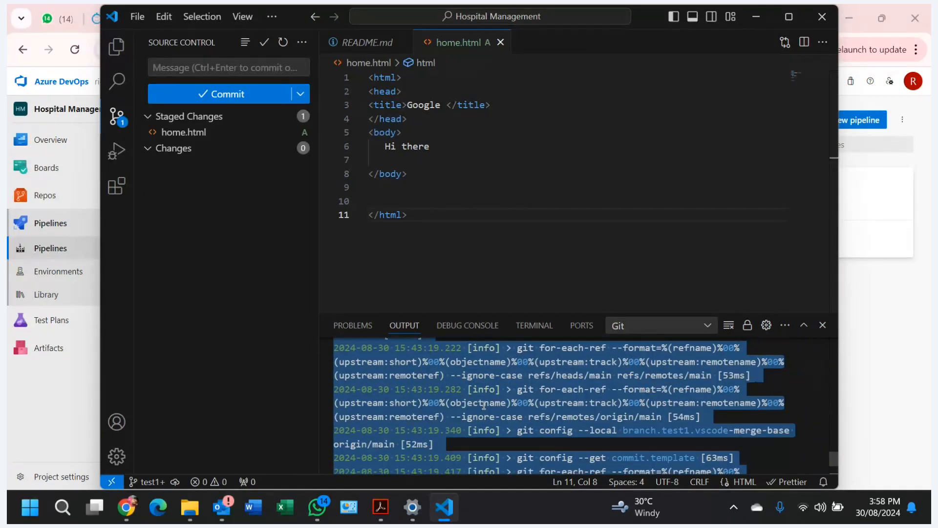
Step: Switch to WhatsApp, send the copied Git log to the Azure Devops Training group, and minimize the chat window
left_click(317, 507)
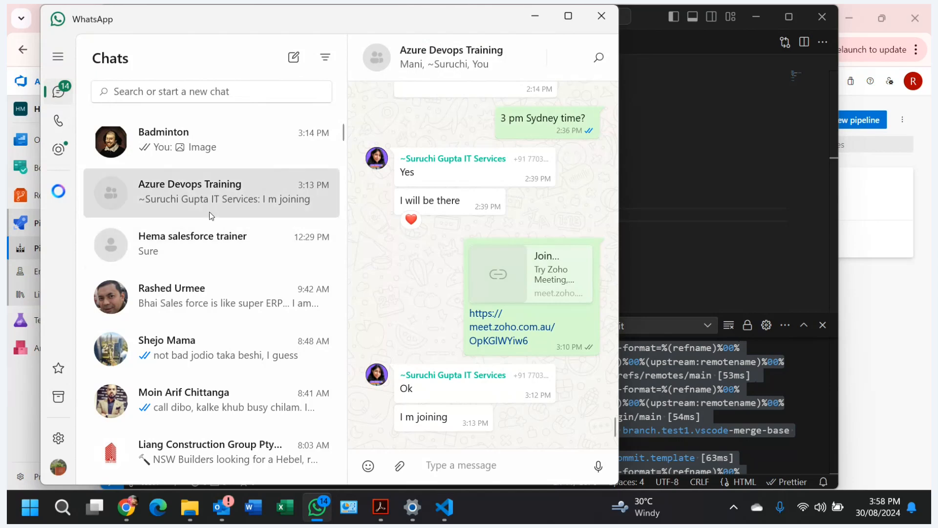
left_click(450, 462)
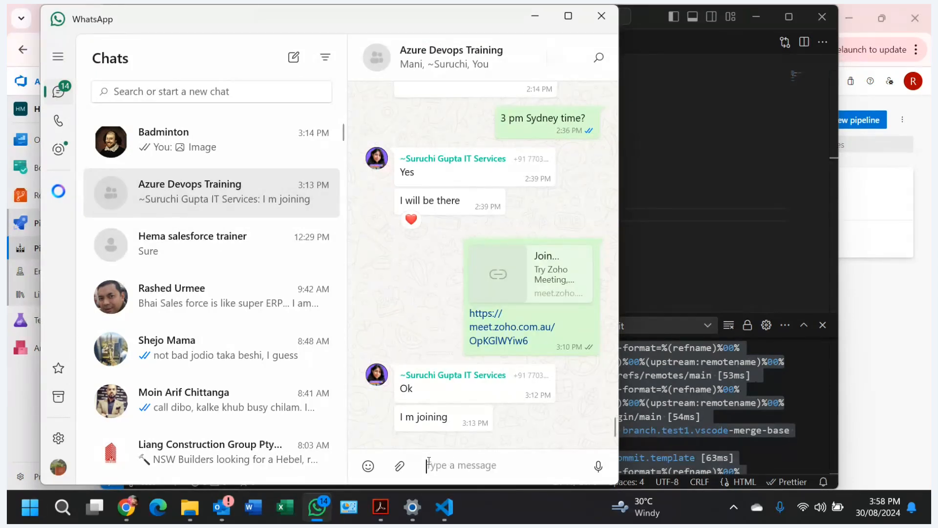
key("ctrl+v")
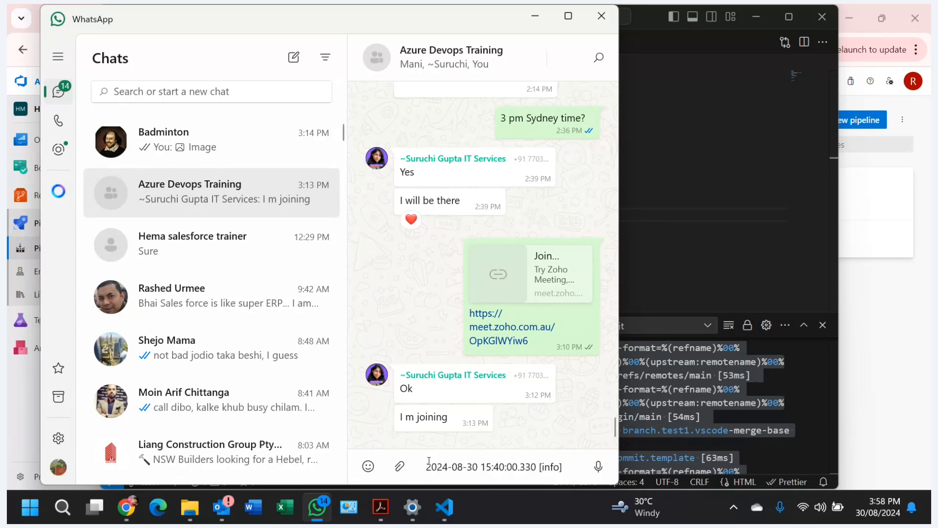
key("Return")
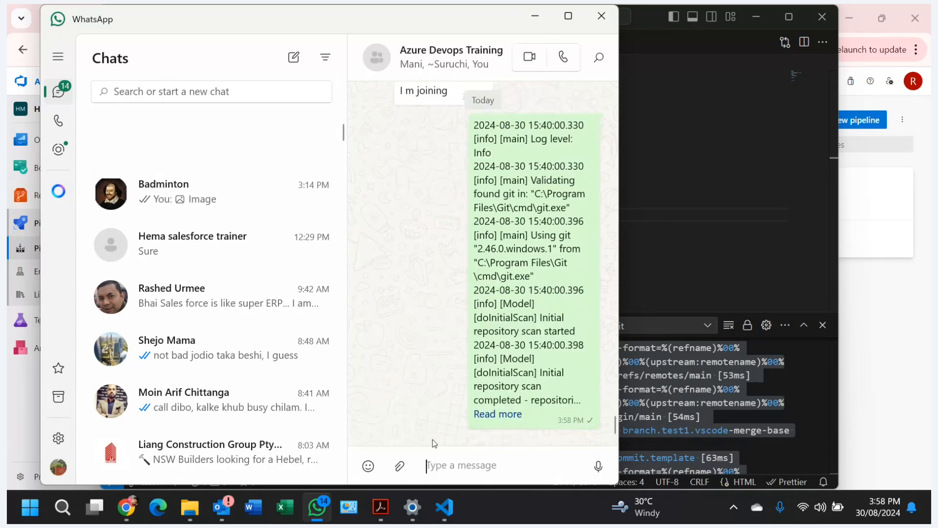
left_click(527, 25)
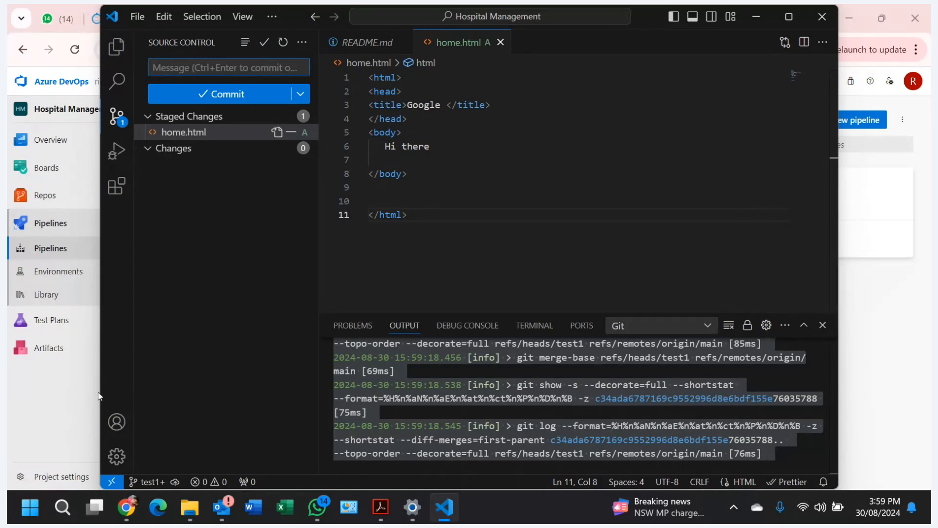
Step: Switch back to Azure DevOps and review the Hospital Management repository's files, branches and pull requests
left_click(50, 420)
mouse_move(59, 211)
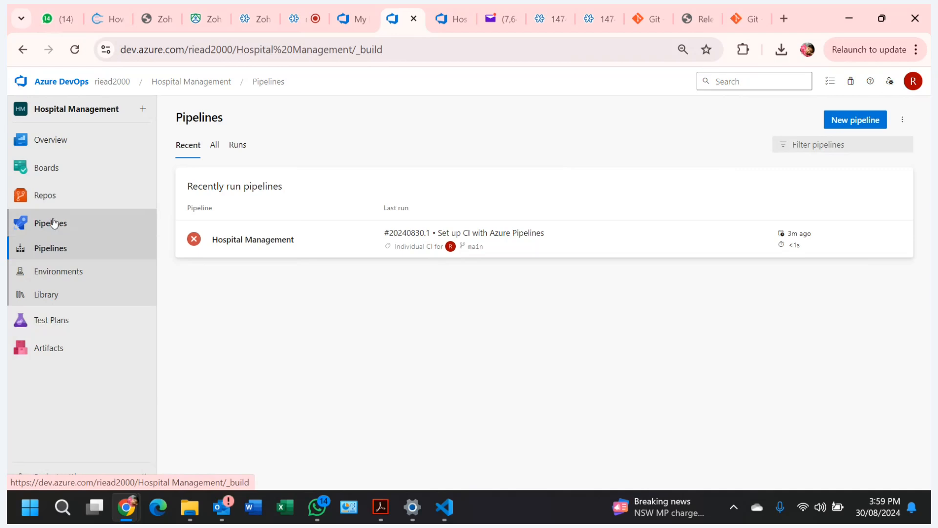
left_click(43, 194)
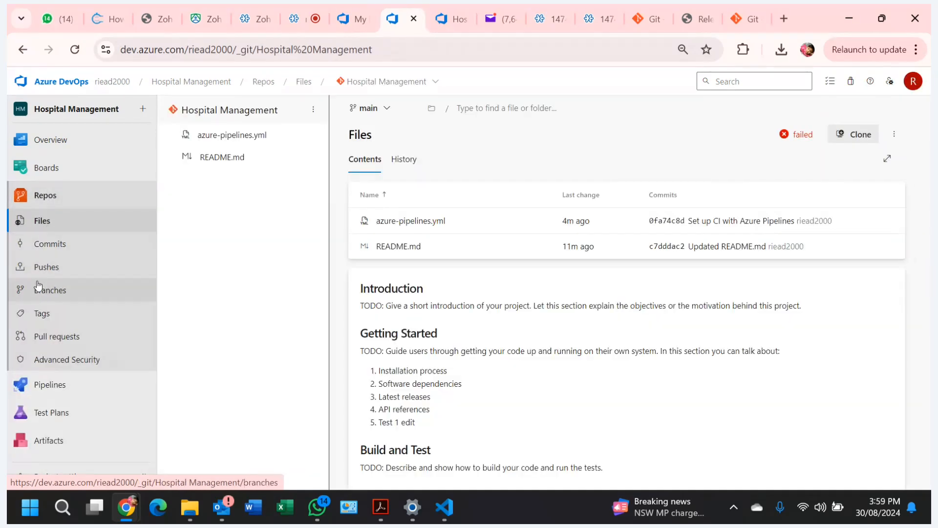
left_click(56, 289)
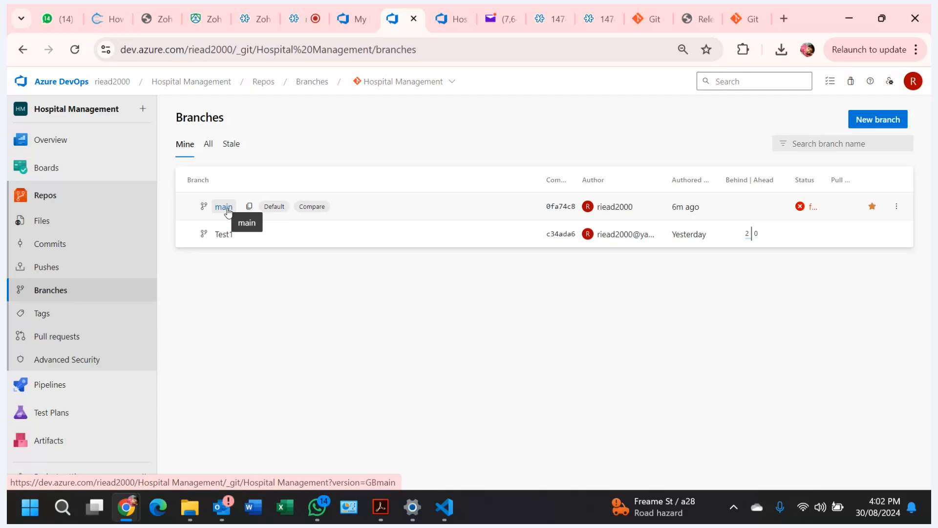
left_click(65, 337)
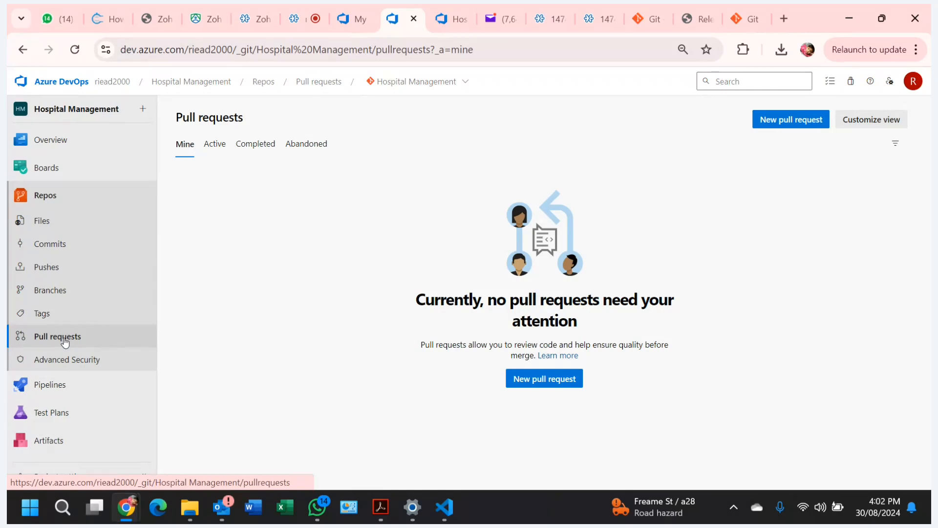
Step: Review the Hospital Management repository's branches and the commit history of the main branch
left_click(36, 290)
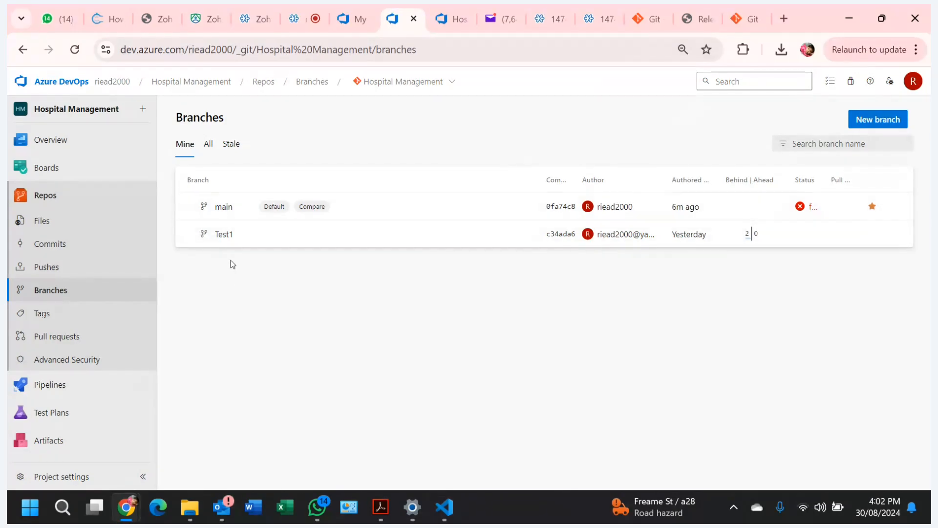
left_click(84, 247)
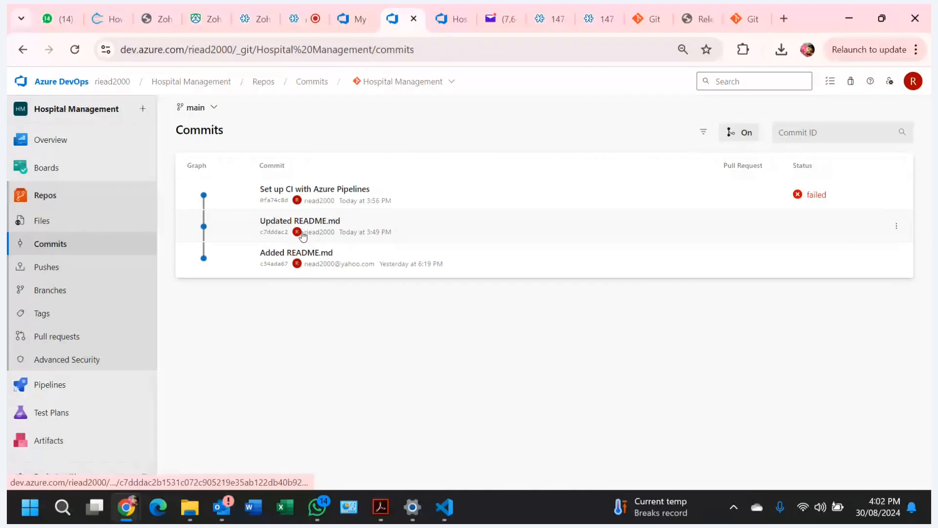
left_click(88, 249)
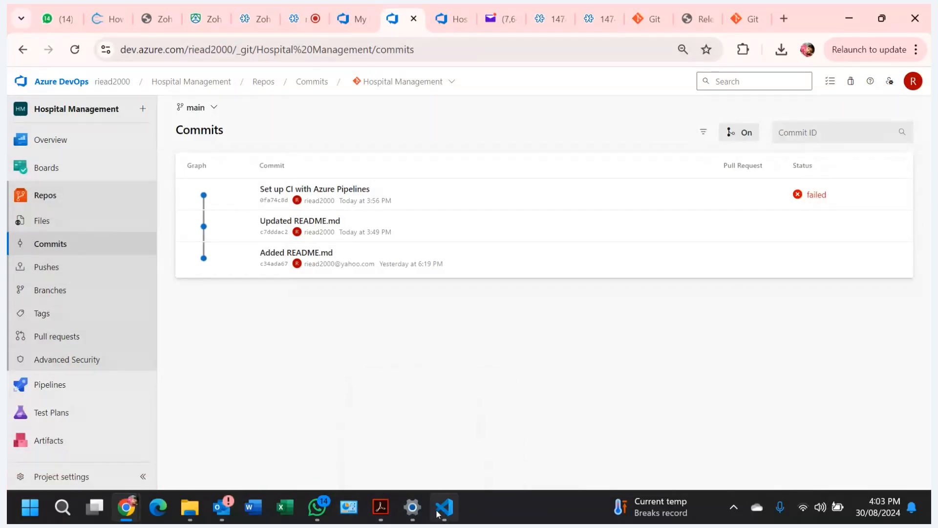
Step: Switch to VS Code and arrange its window side by side with the browser showing the Azure DevOps commits
mouse_move(438, 512)
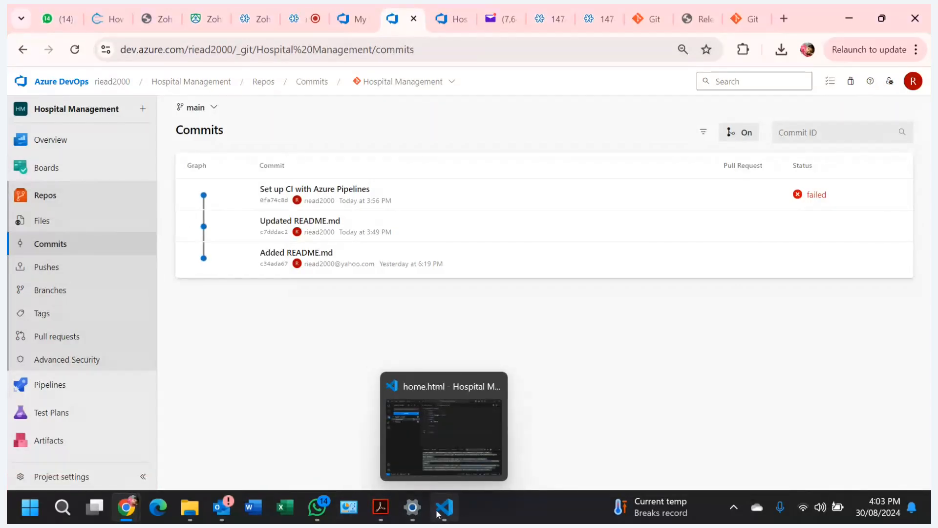
left_click(458, 438)
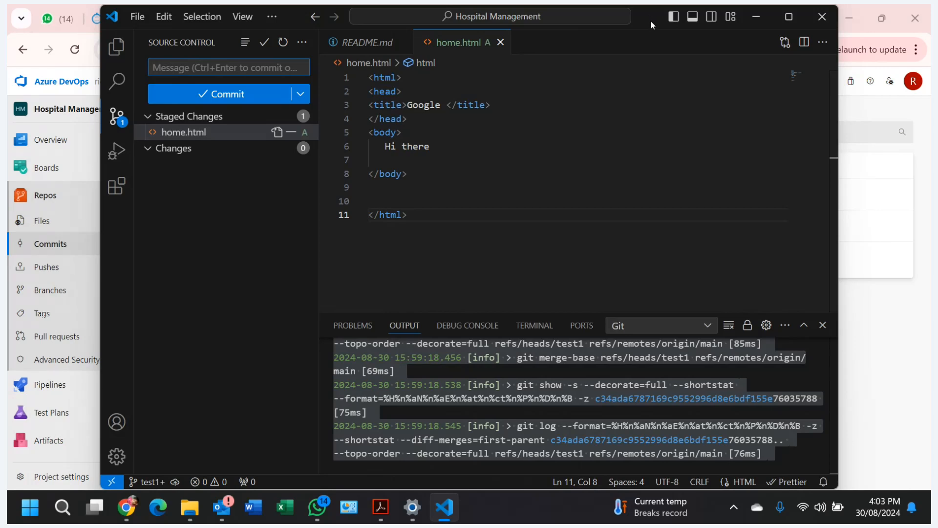
left_click_drag(650, 19, 708, 56)
left_click(681, 187)
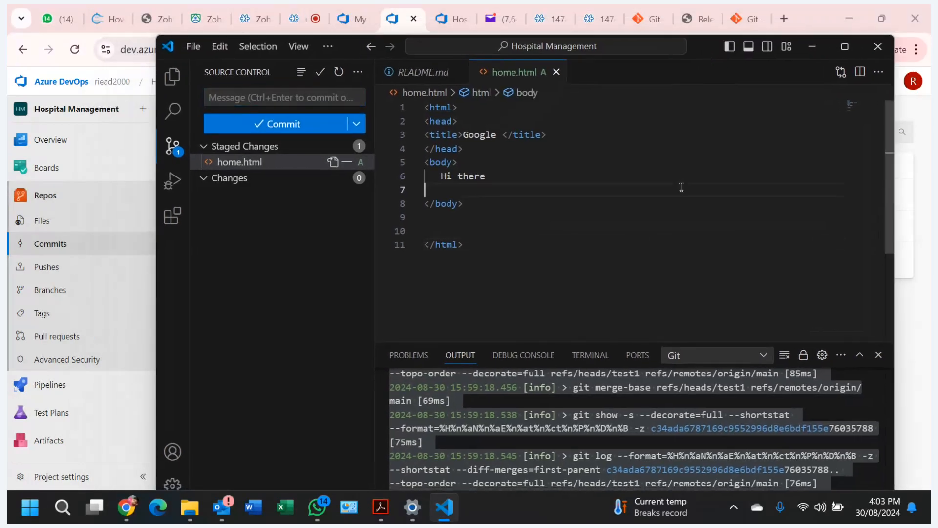
key("super+Right")
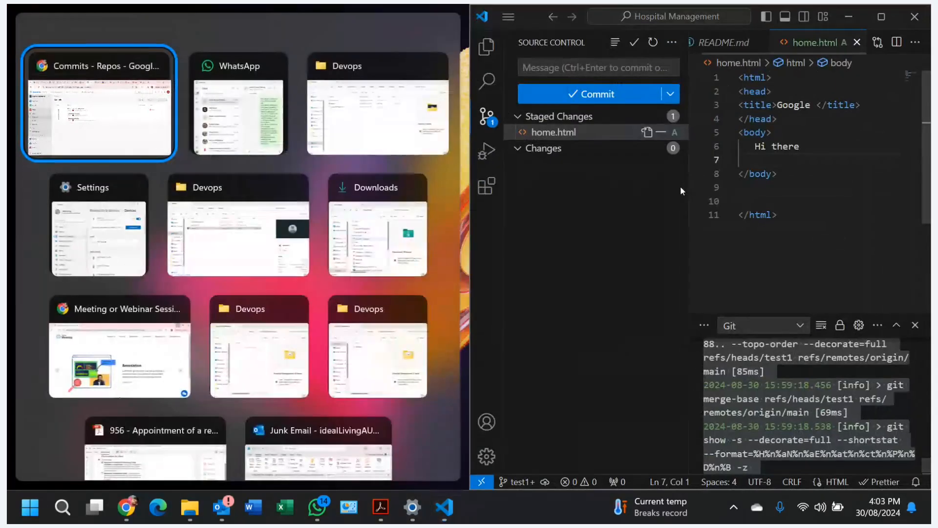
left_click(99, 154)
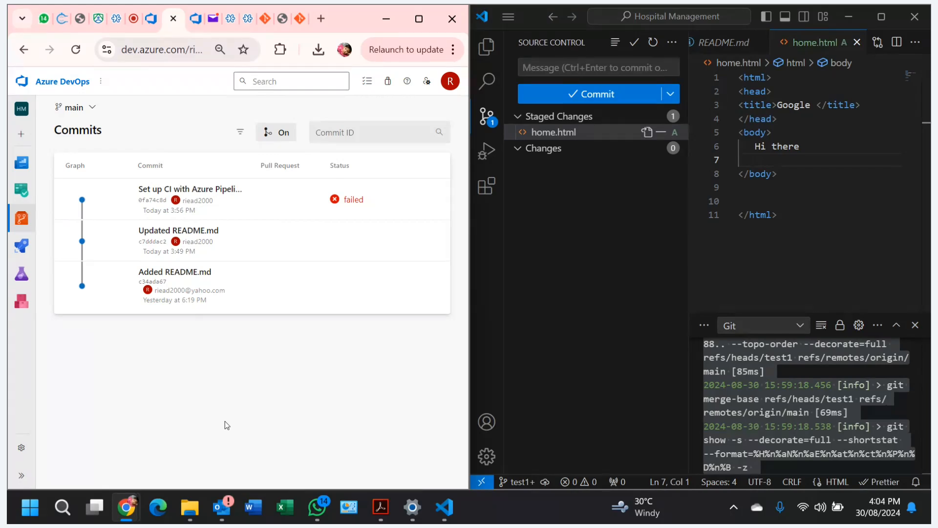
left_click(604, 288)
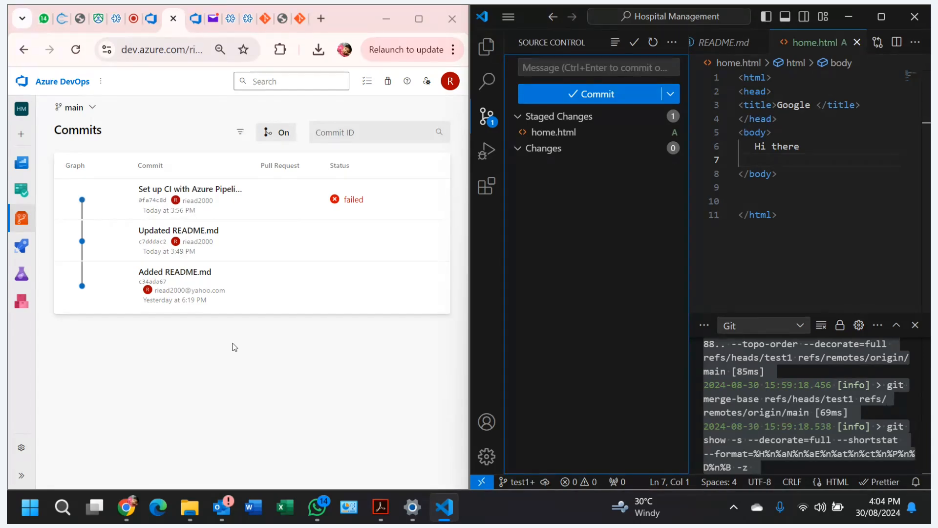
Step: Switch to File Explorer, preview the home page from the Hospital Management folder in the browser, and close the preview
mouse_move(190, 508)
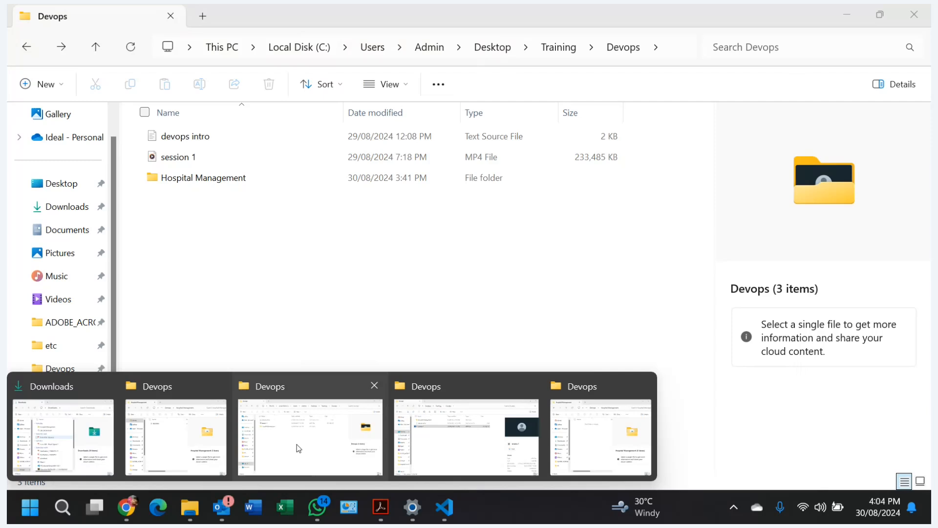
left_click(297, 444)
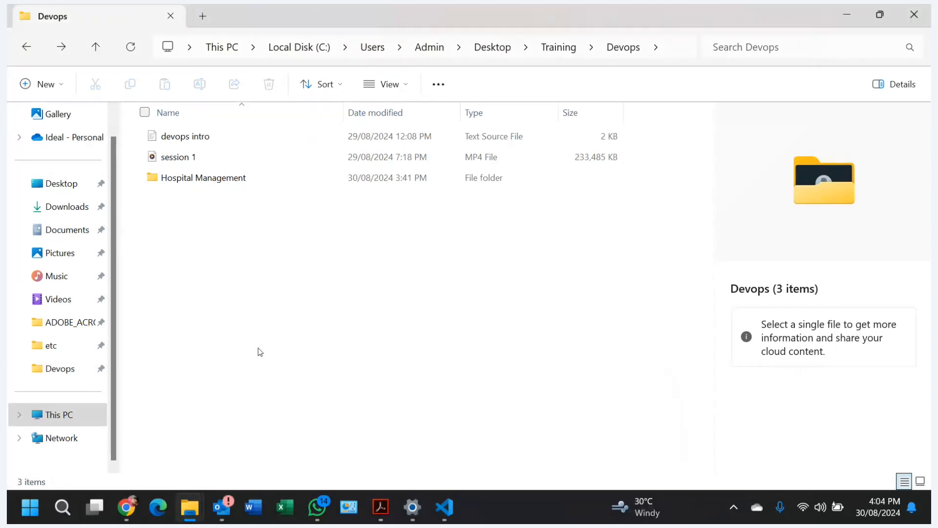
double_click(200, 182)
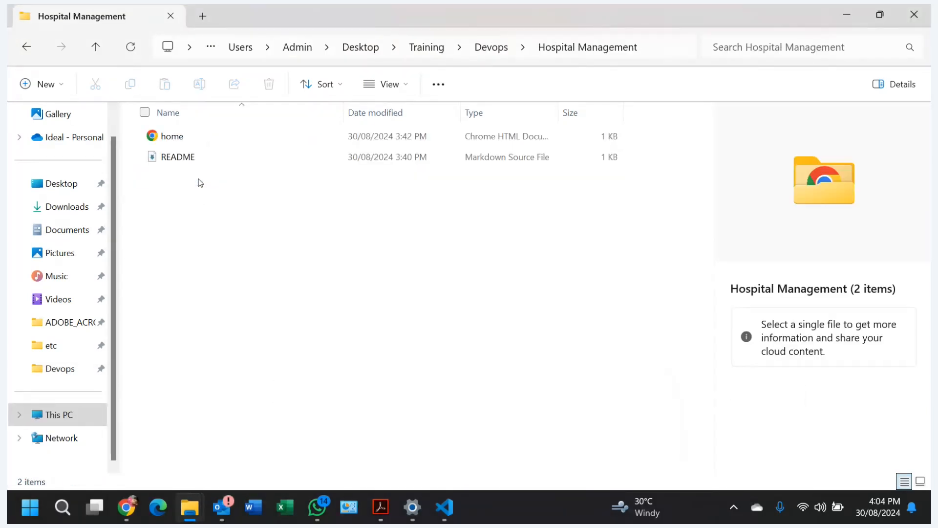
double_click(180, 142)
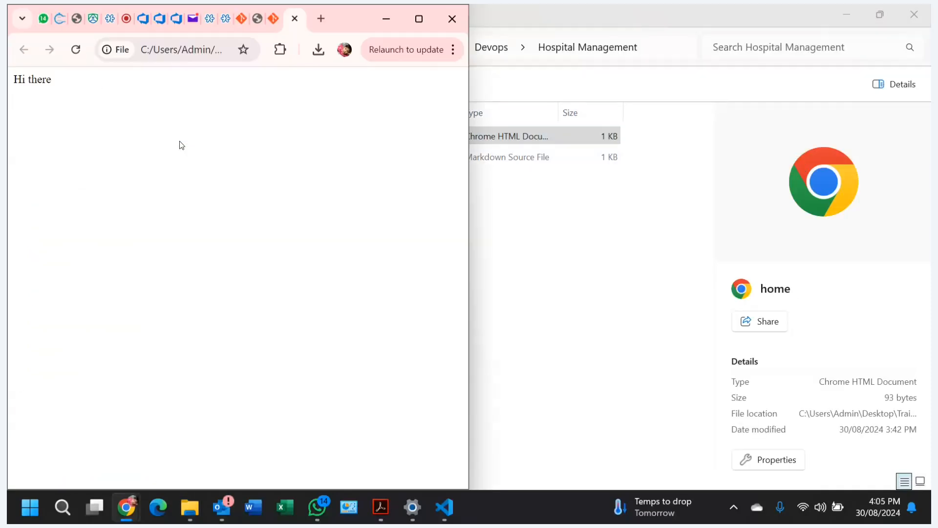
left_click(295, 19)
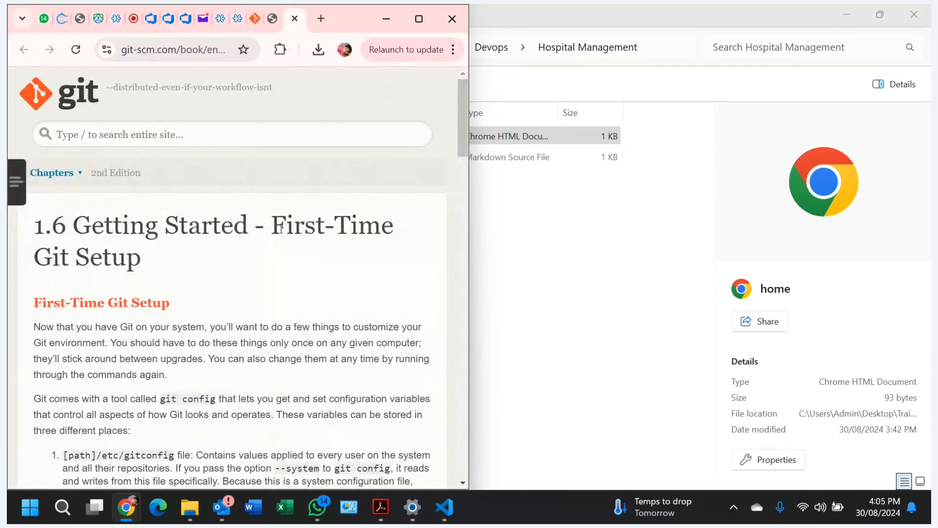
left_click(570, 262)
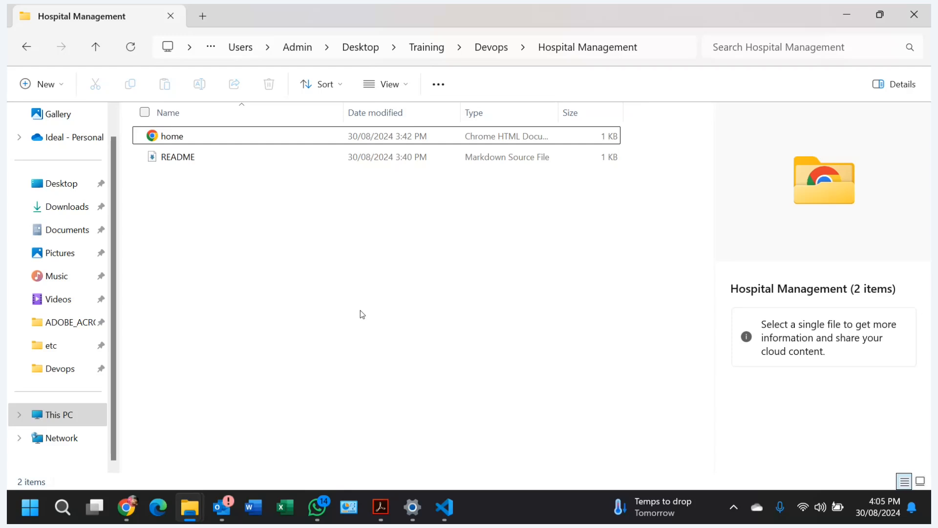
Step: Switch back to VS Code and check the staged changes in source control
left_click(445, 508)
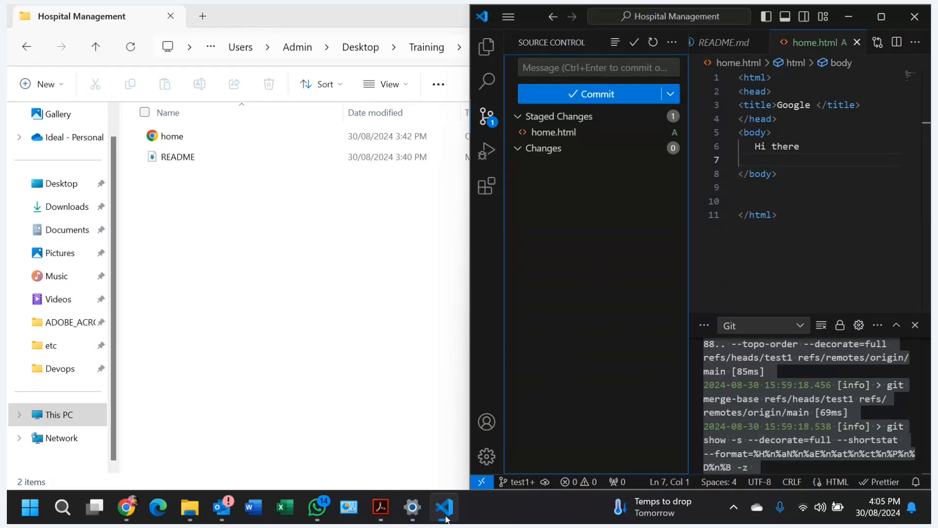
left_click(485, 124)
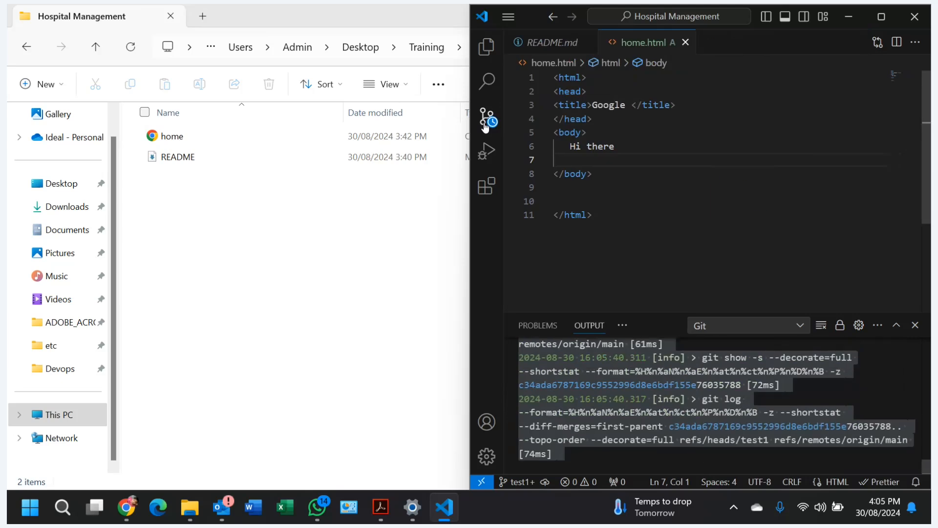
left_click(485, 124)
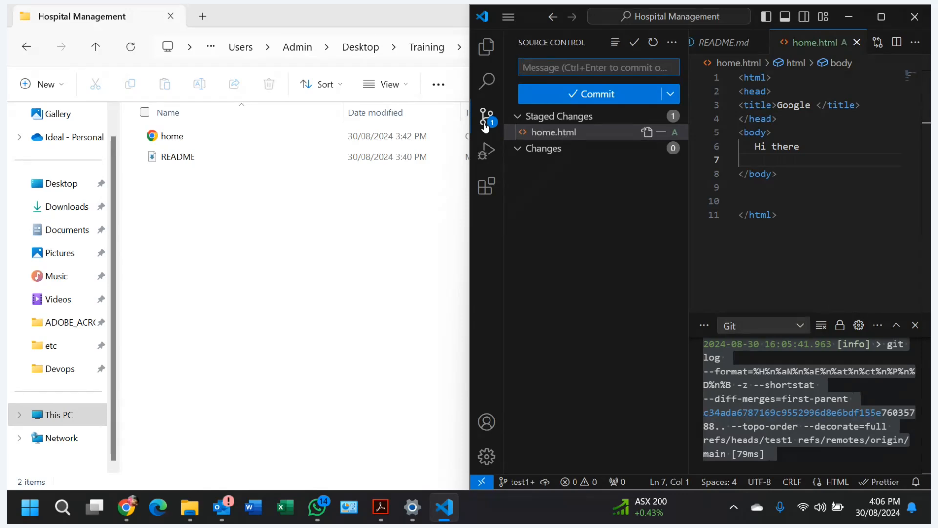
Step: Switch to WhatsApp, look back through the Azure Devops Training group's earlier messages, and minimize the chat window
left_click(317, 508)
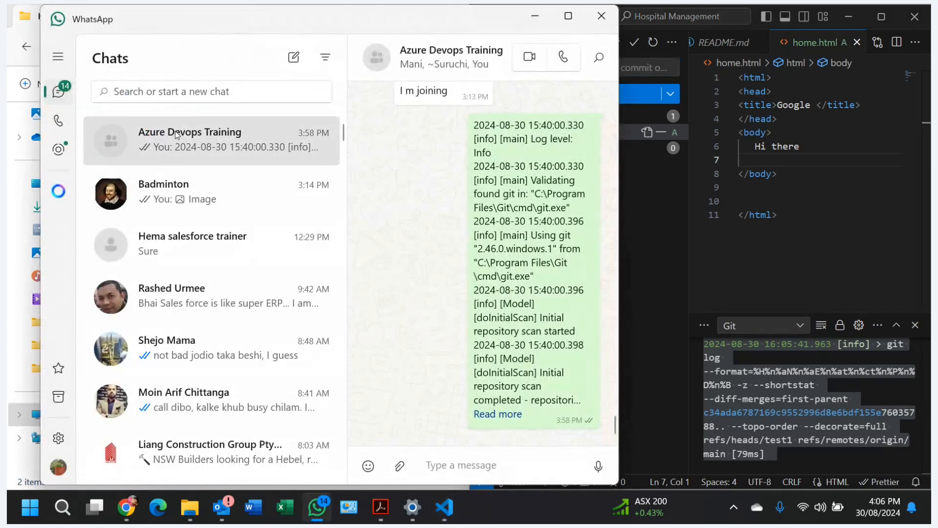
scroll(426, 239, "up", 5)
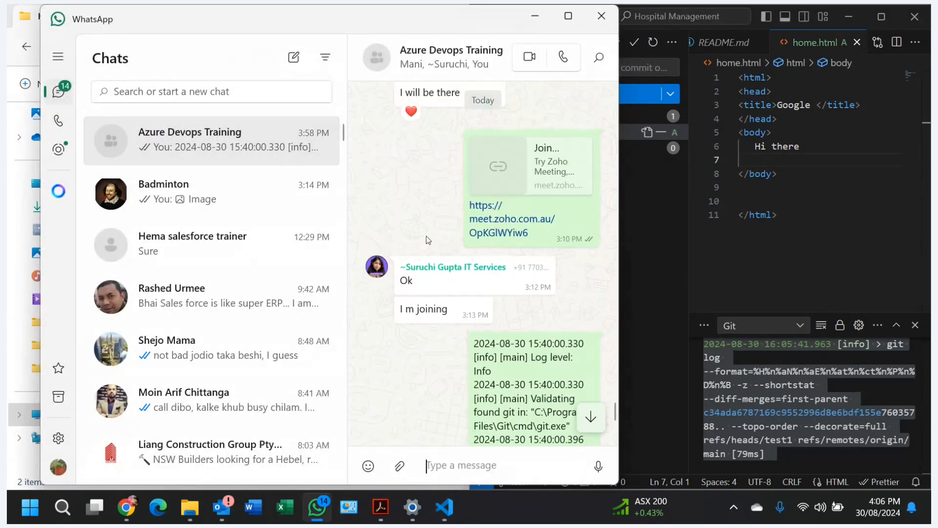
scroll(426, 236, "up", 10)
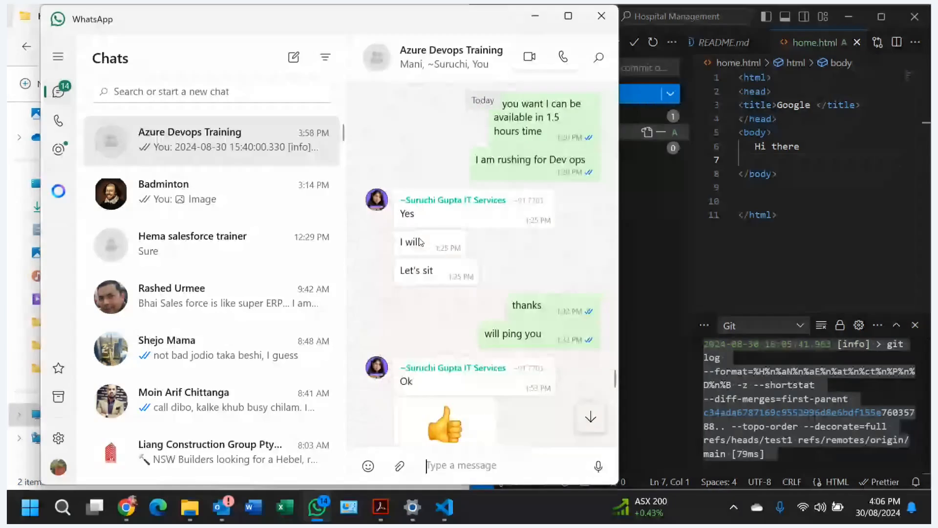
scroll(420, 242, "up", 10)
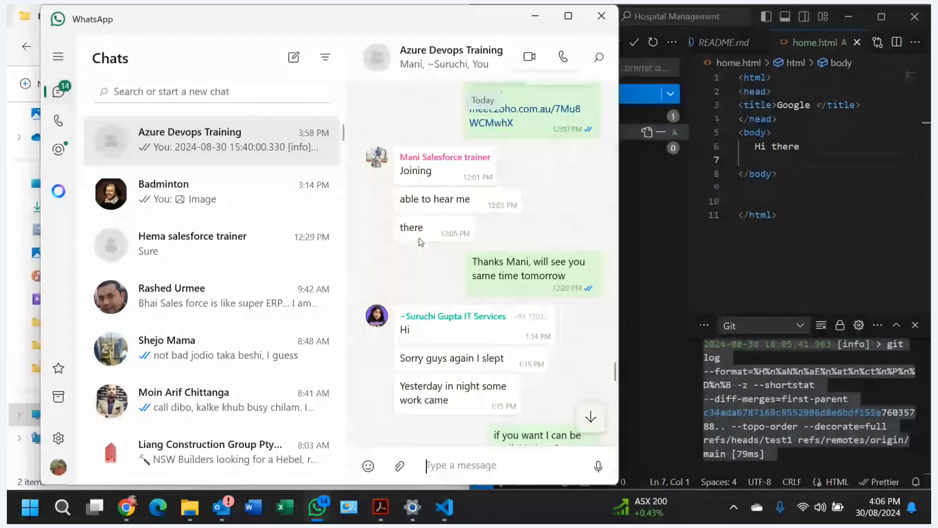
scroll(421, 241, "up", 3)
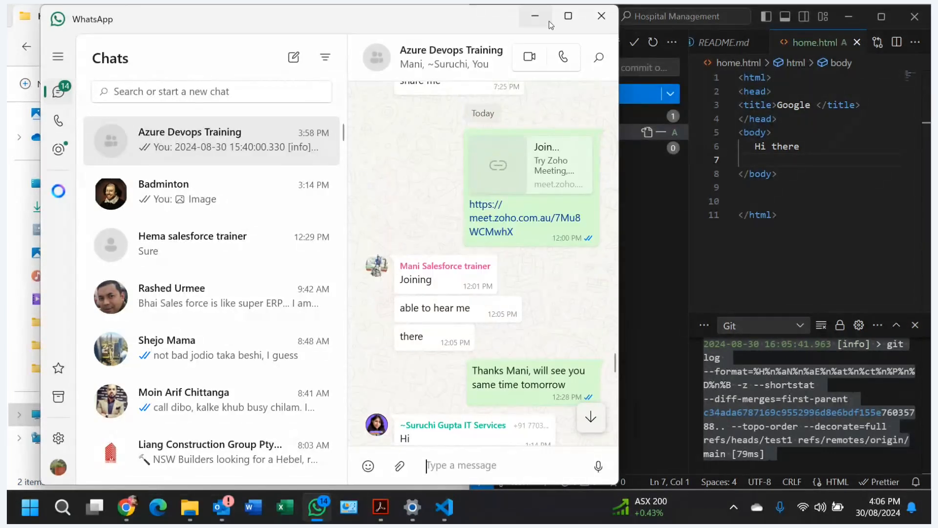
left_click(535, 16)
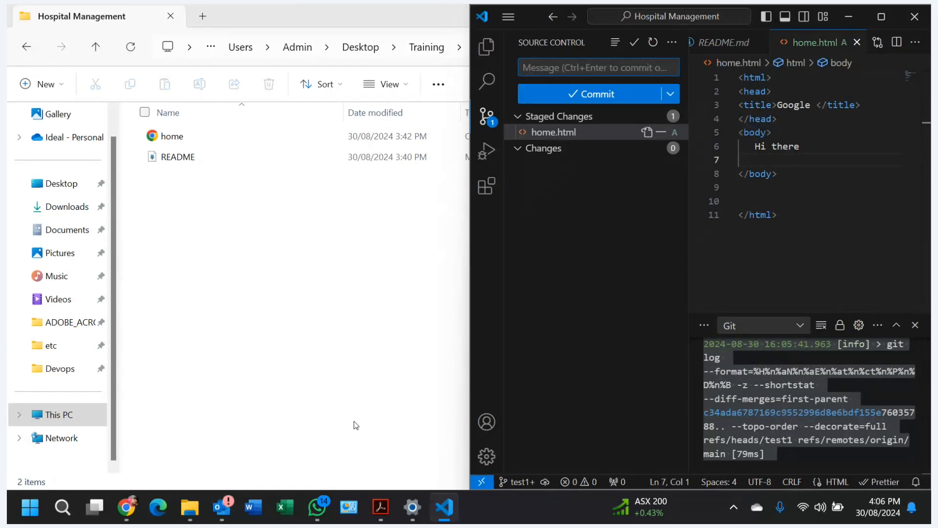
Step: Clear the File Explorer window away to return to the browser beside VS Code
left_click(354, 421)
key("super+Up")
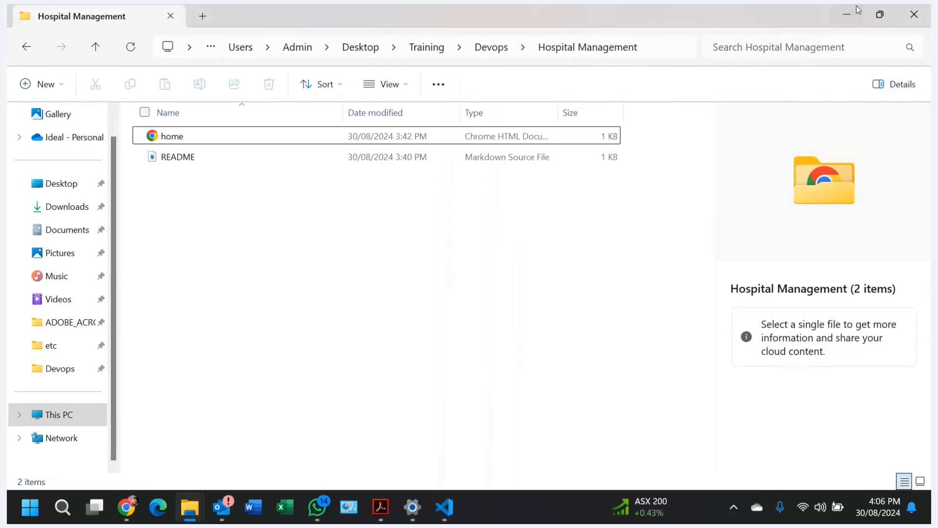
key("super+Down")
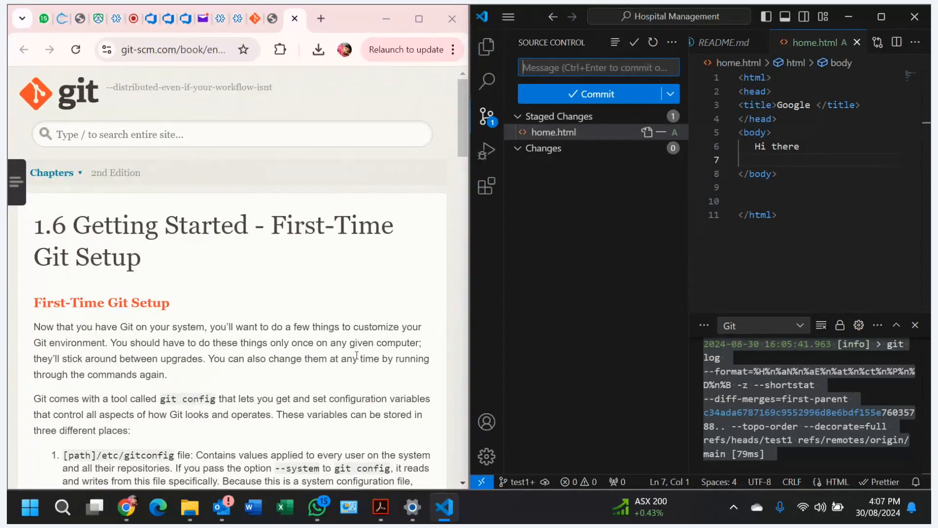
Step: Maximize the browser window and switch to the ongoing Zoho meeting page
mouse_move(221, 25)
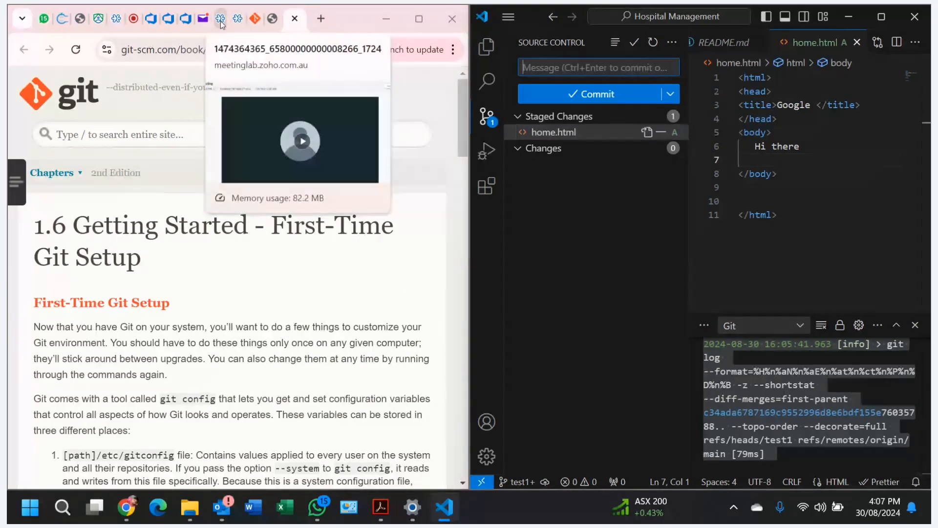
left_click(419, 19)
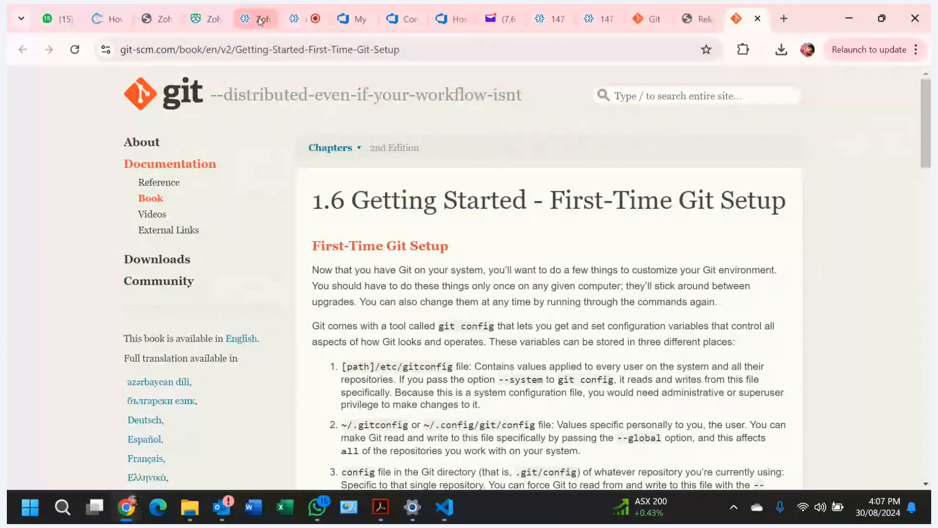
left_click(313, 26)
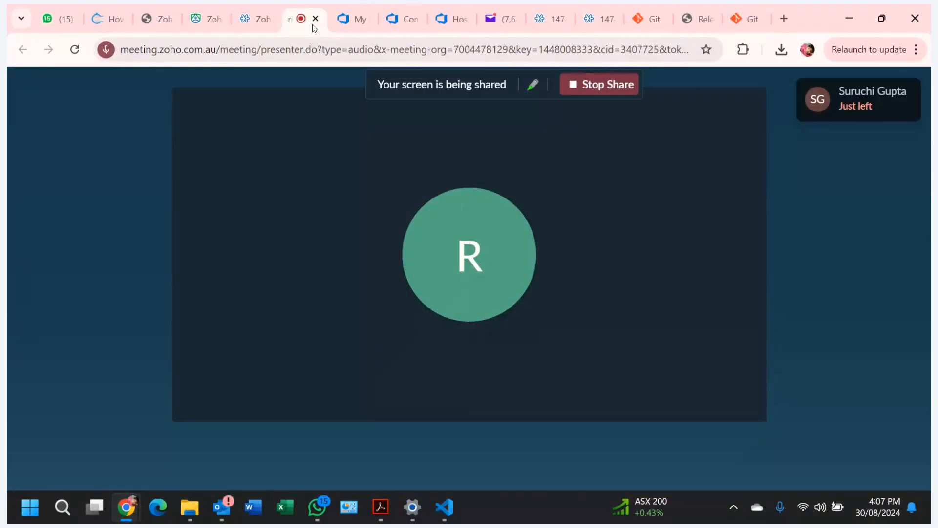